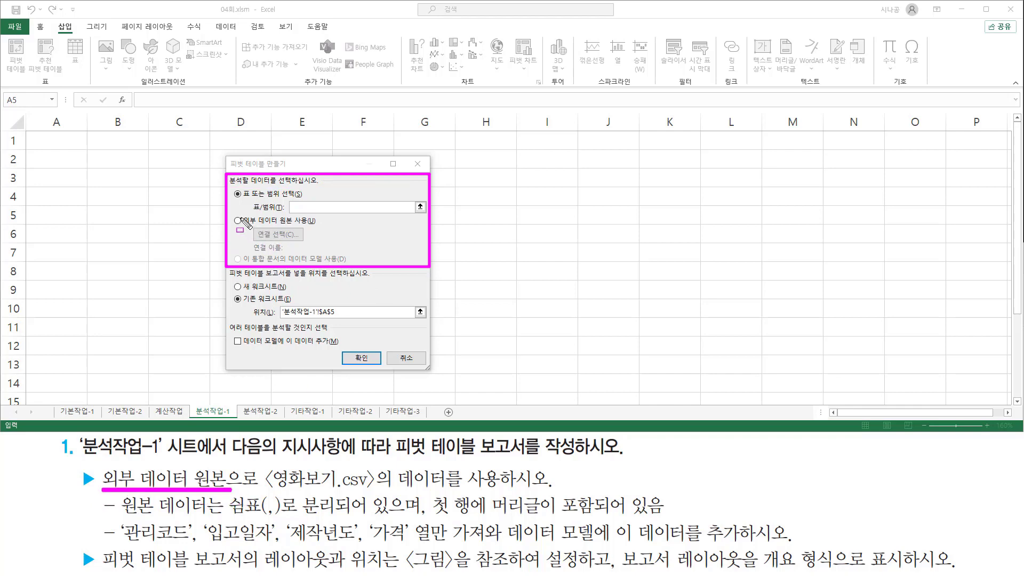
Step: Set the pivot table to use an external data source and open the selection of existing connections
left_click_drag(232, 213, 320, 228)
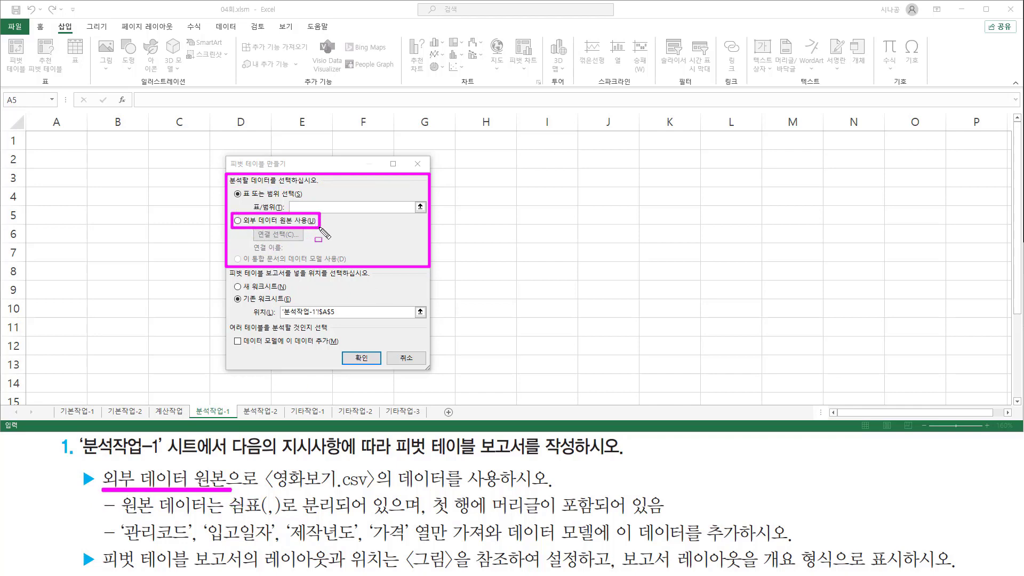
key("Escape")
left_click(265, 220)
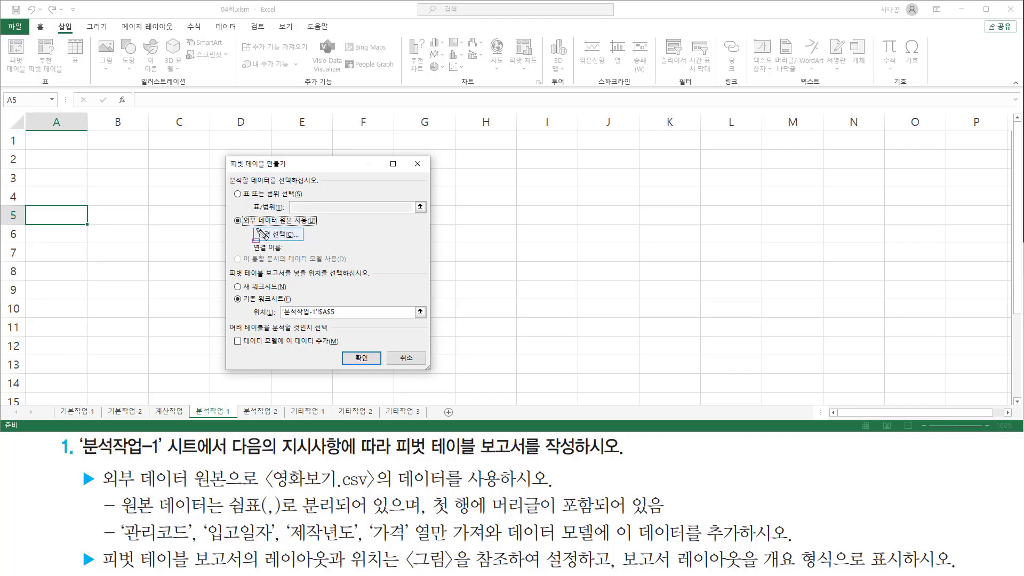
key("ctrl+2")
left_click_drag(251, 226, 307, 246)
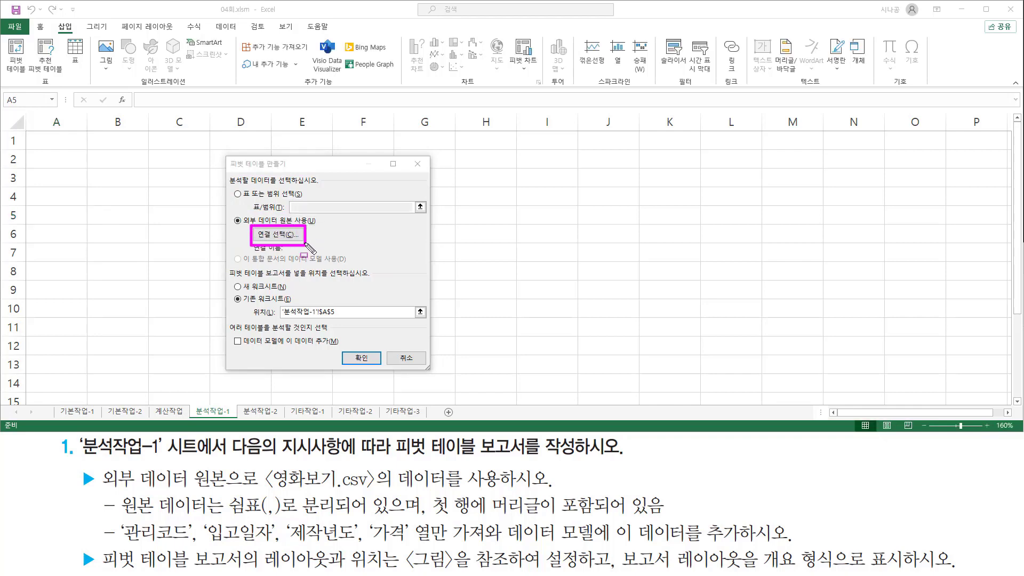
key("Escape")
left_click(278, 235)
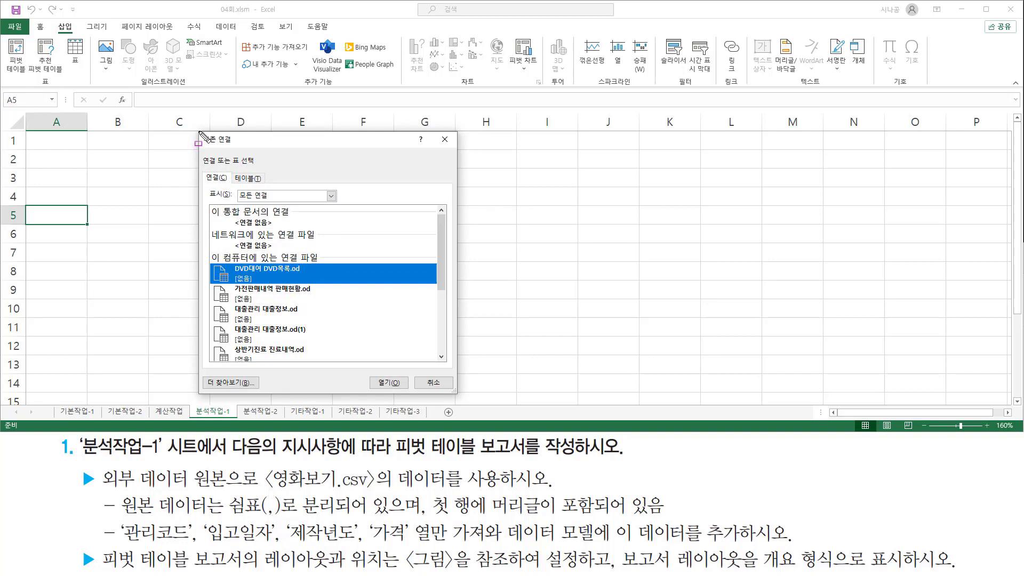
Step: Browse for a data source file beyond the listed existing connections
mouse_move(199, 132)
left_mouse_down()
mouse_move(403, 373)
mouse_move(456, 395)
left_mouse_up()
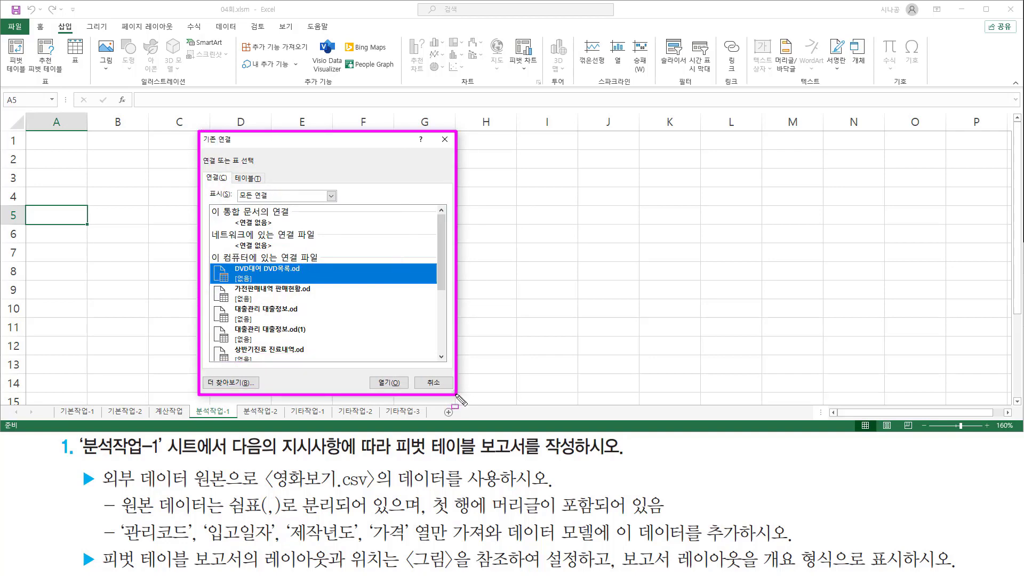
left_click_drag(202, 374, 257, 387)
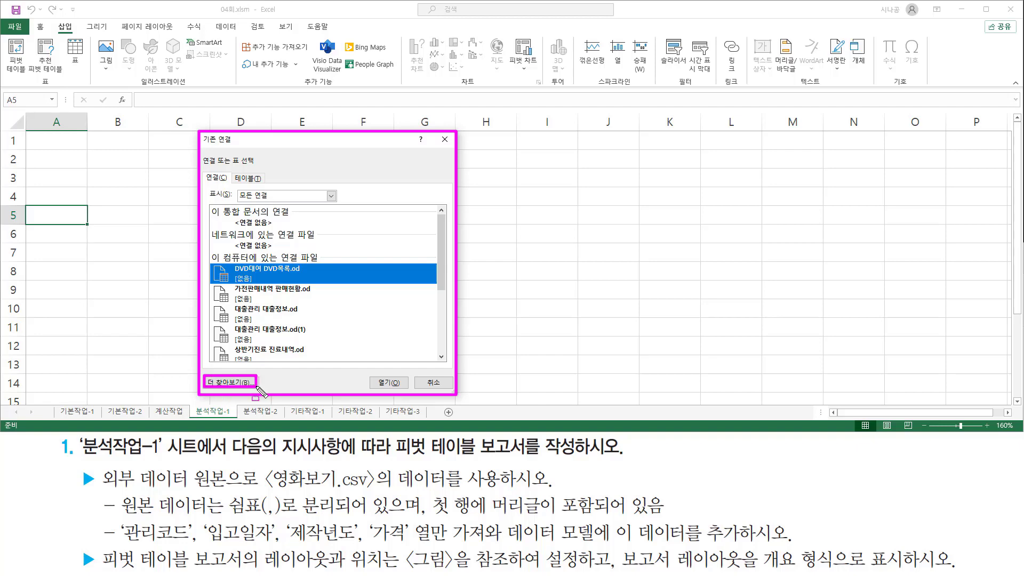
key("Escape")
left_click(247, 383)
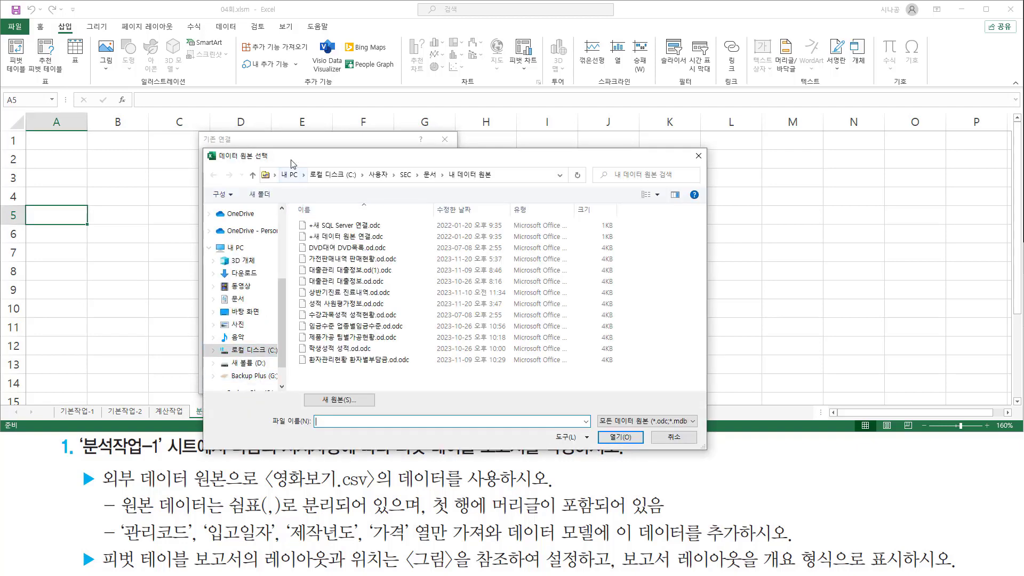
Step: Go to the folder C:\길벗컴활1급\01 엑셀\03 기본모의고사 in the data source selection
mouse_move(210, 129)
left_mouse_down()
mouse_move(233, 207)
mouse_move(714, 438)
mouse_move(710, 427)
left_mouse_up()
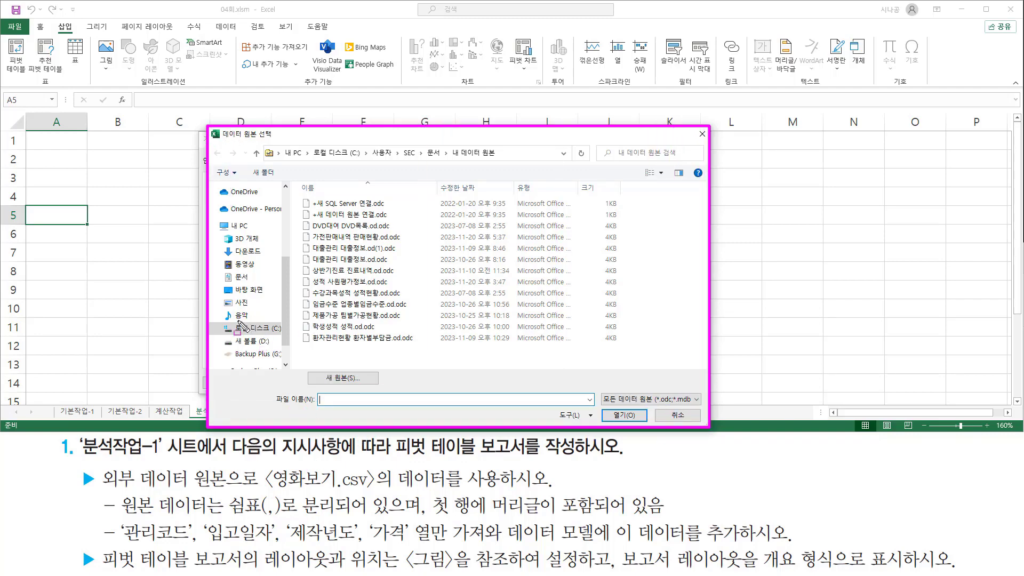
left_click_drag(231, 322, 280, 334)
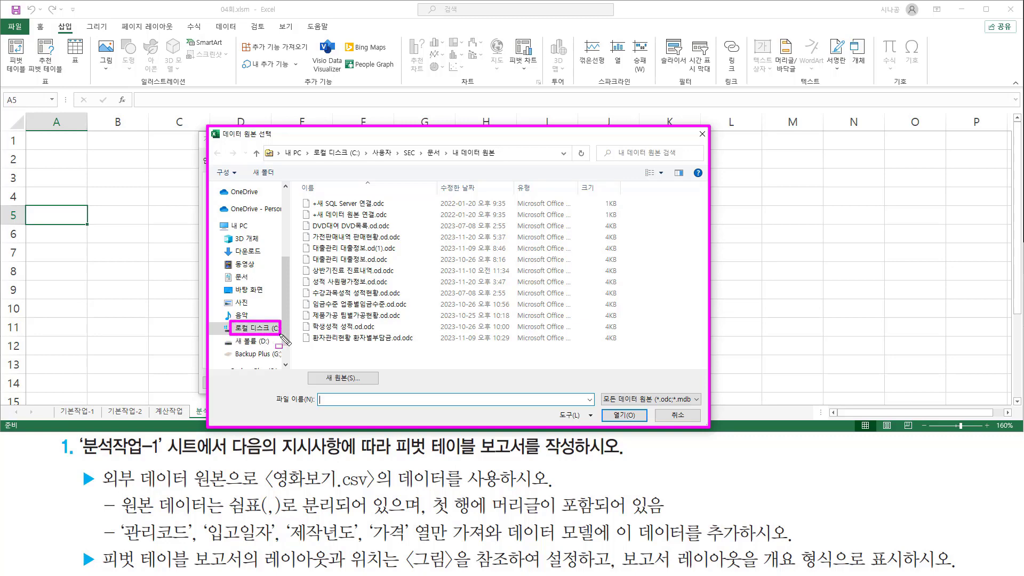
left_click(267, 329)
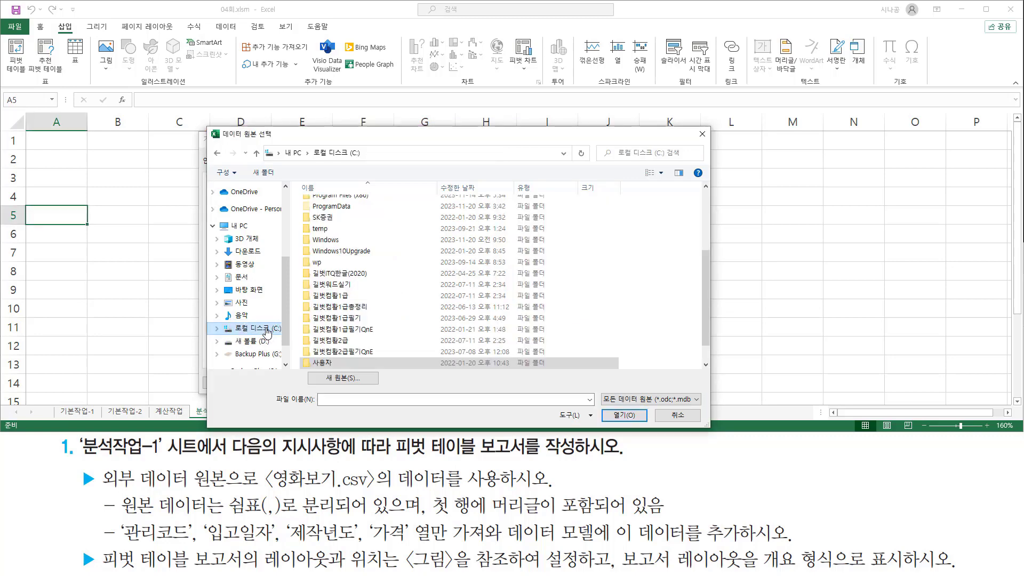
left_click(349, 297)
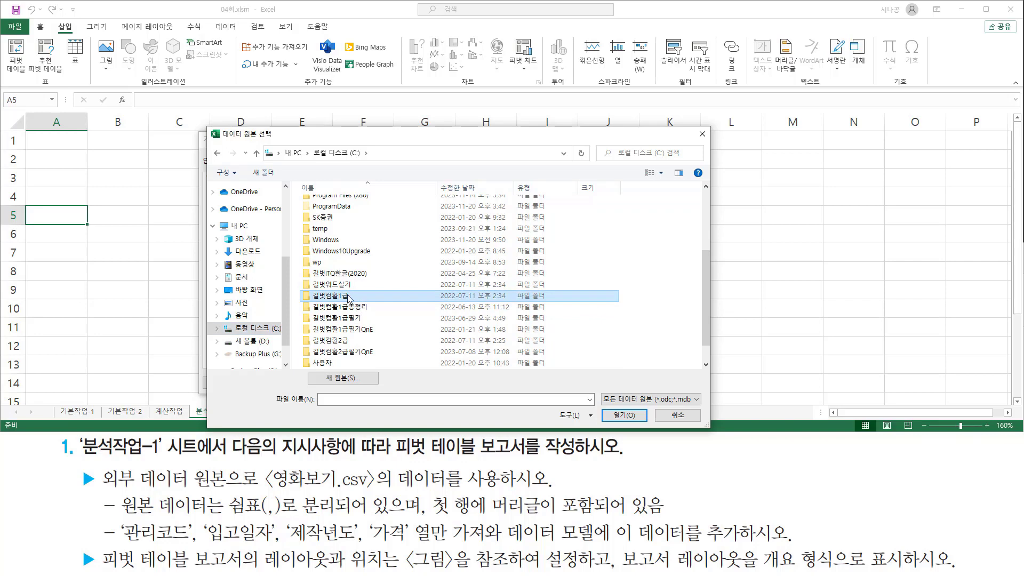
double_click(348, 296)
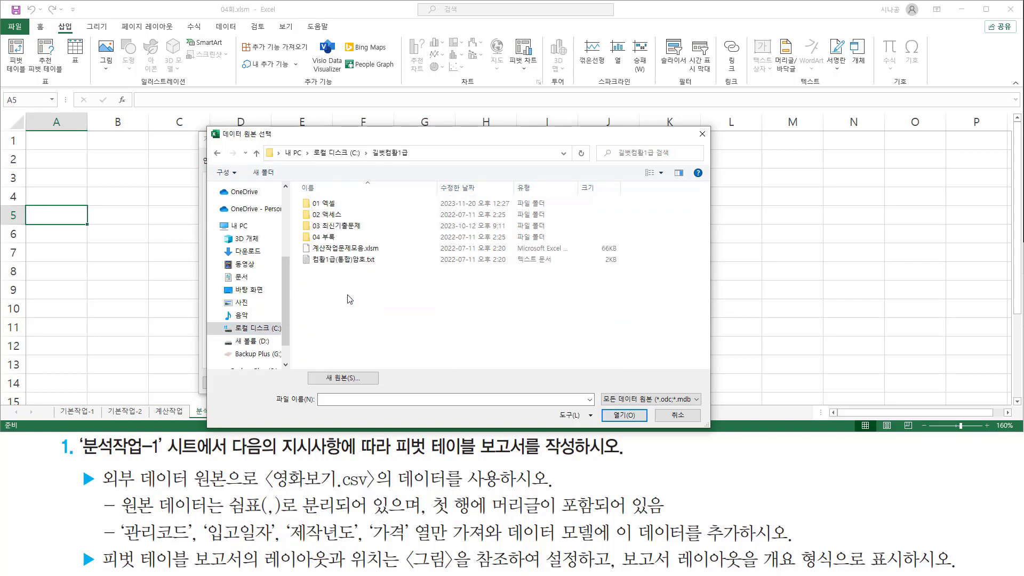
left_click(345, 203)
double_click(347, 203)
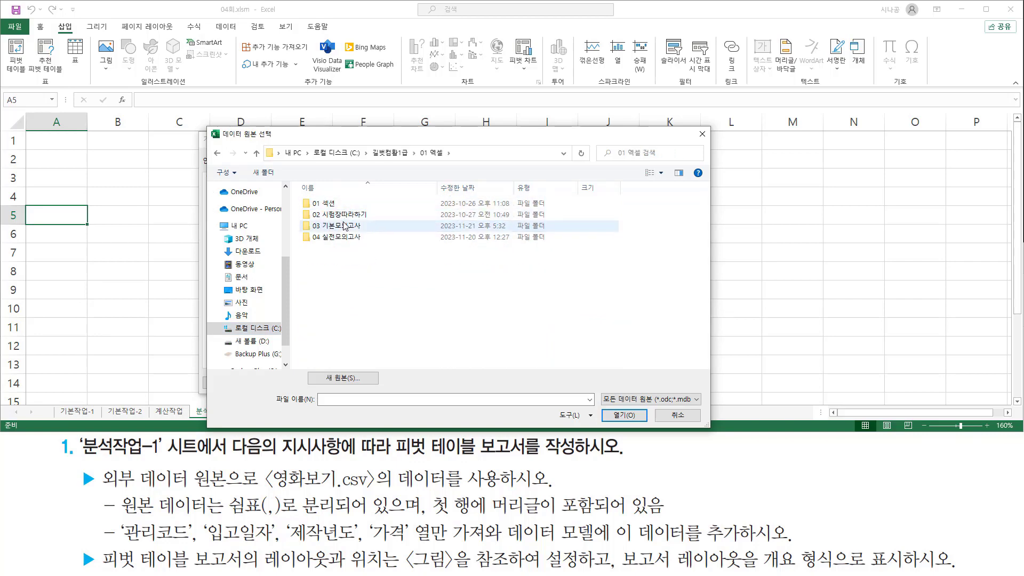
left_click(341, 228)
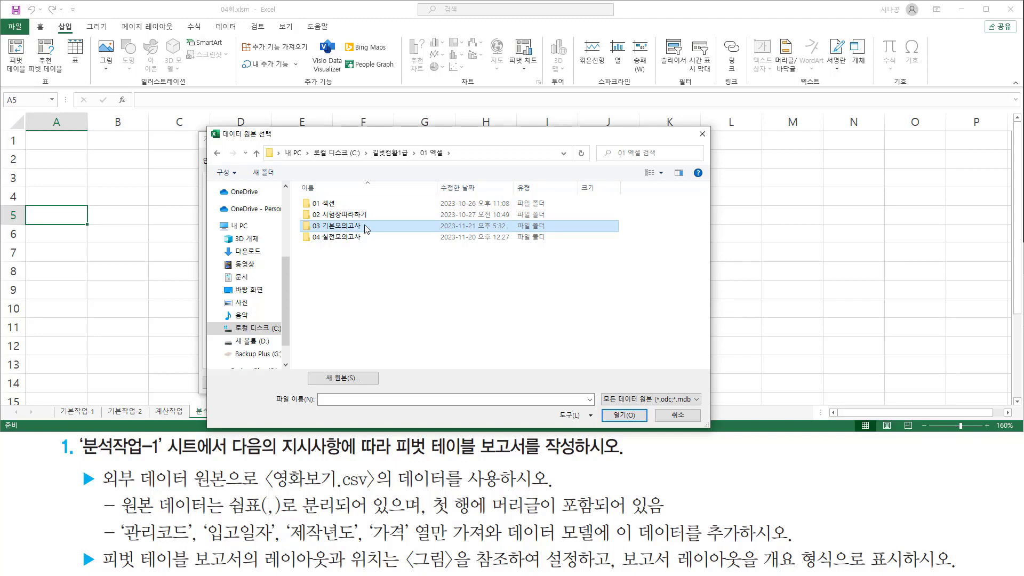
double_click(366, 229)
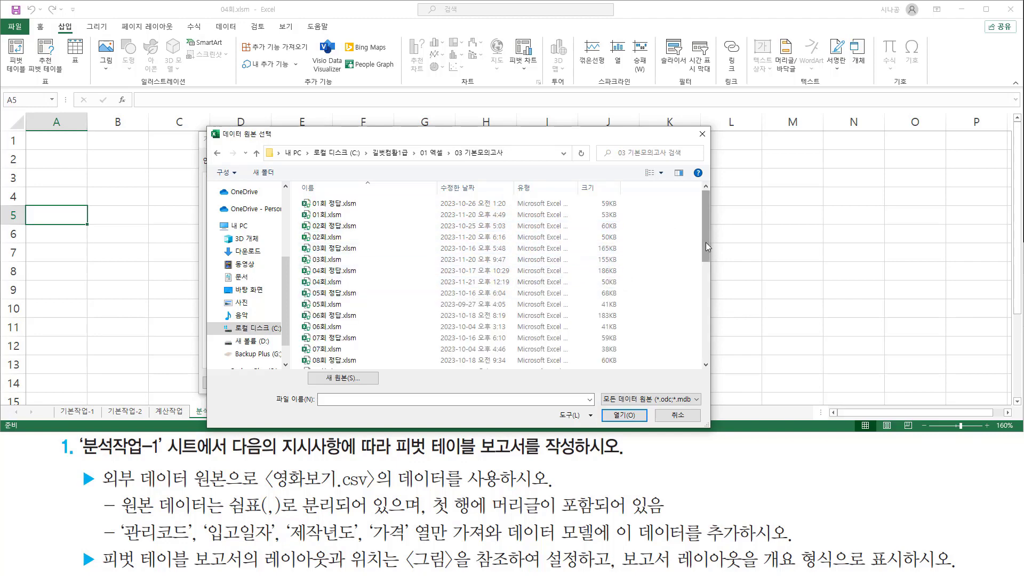
Step: Open 영화보기.csv as the pivot table's data source
left_click_drag(270, 489, 375, 488)
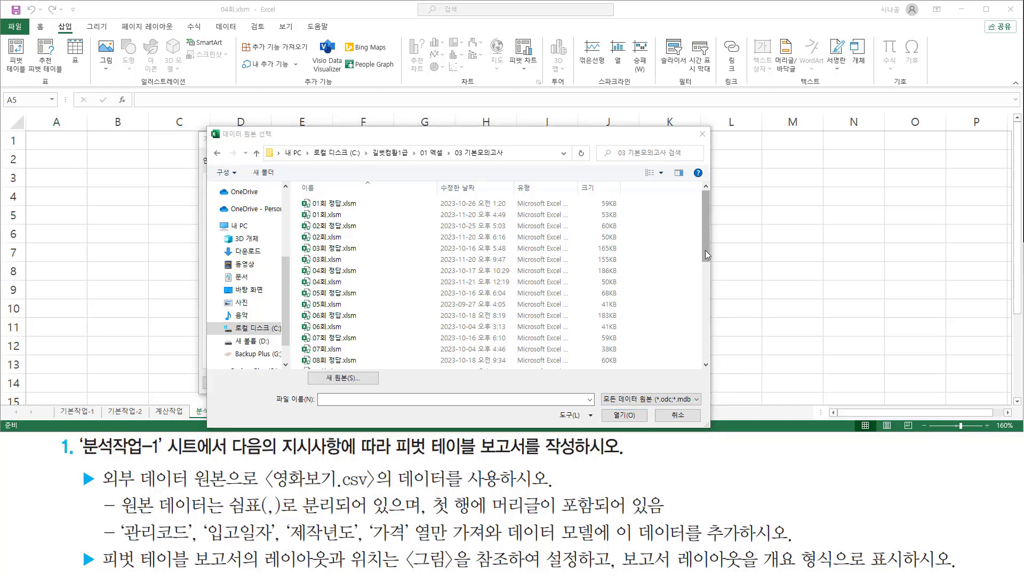
left_click_drag(705, 251, 707, 364)
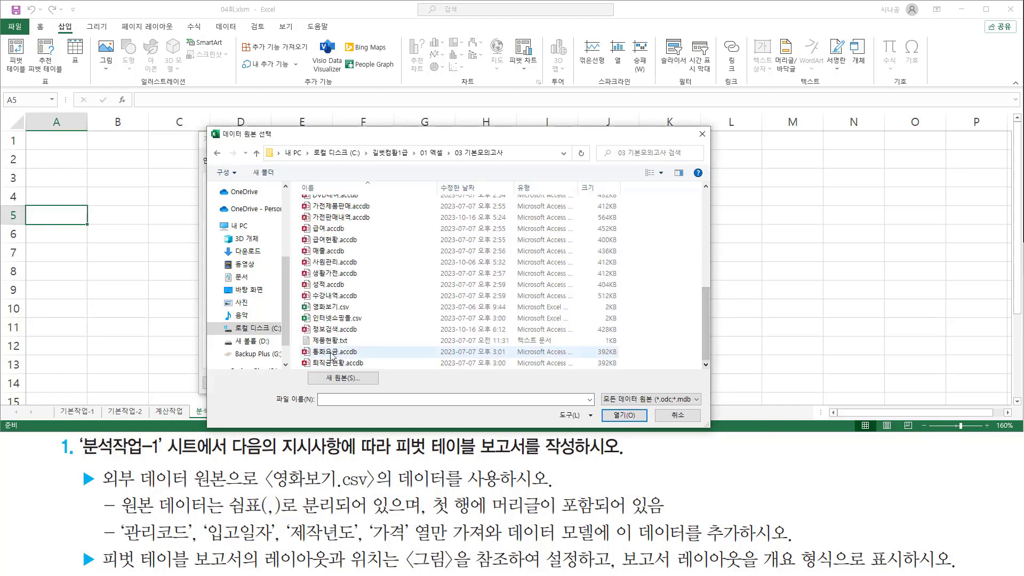
left_click(342, 309)
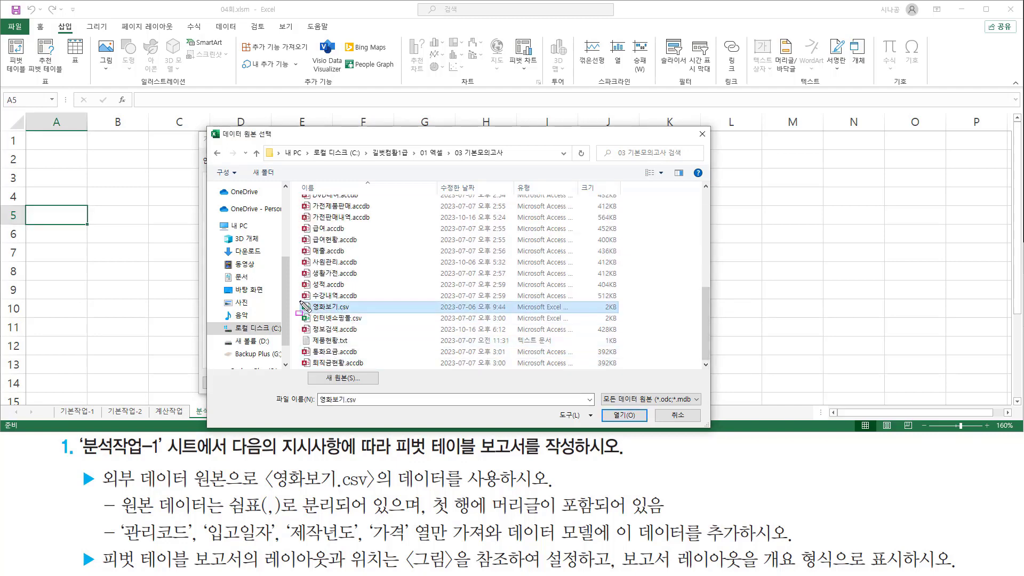
left_click_drag(297, 301, 365, 314)
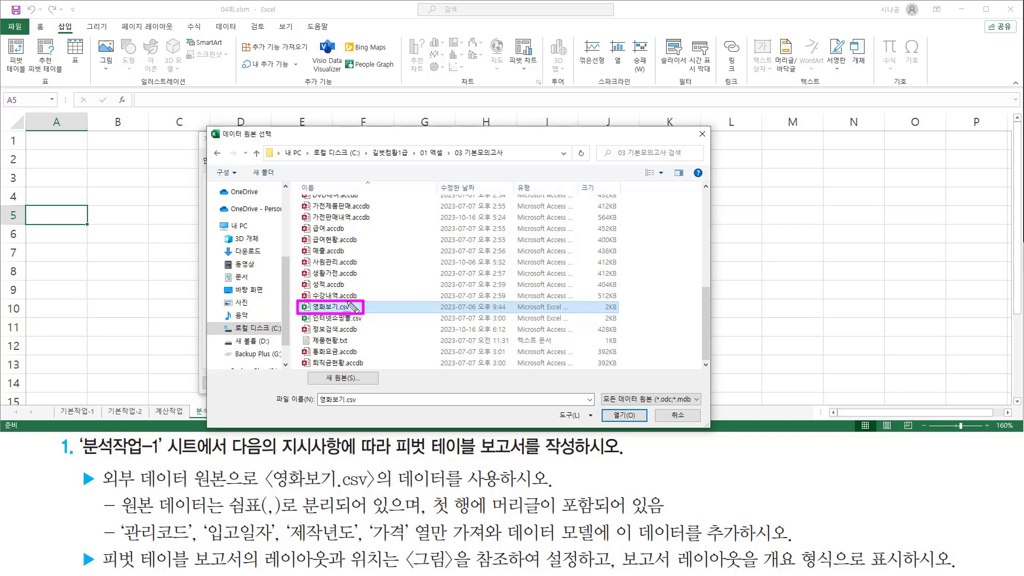
key("Escape")
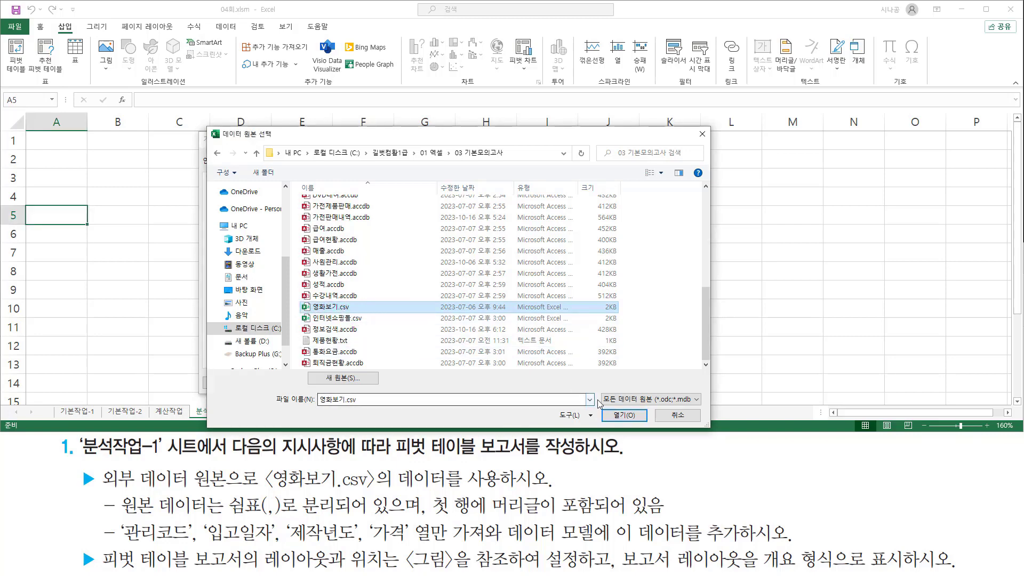
left_click_drag(601, 407, 647, 425)
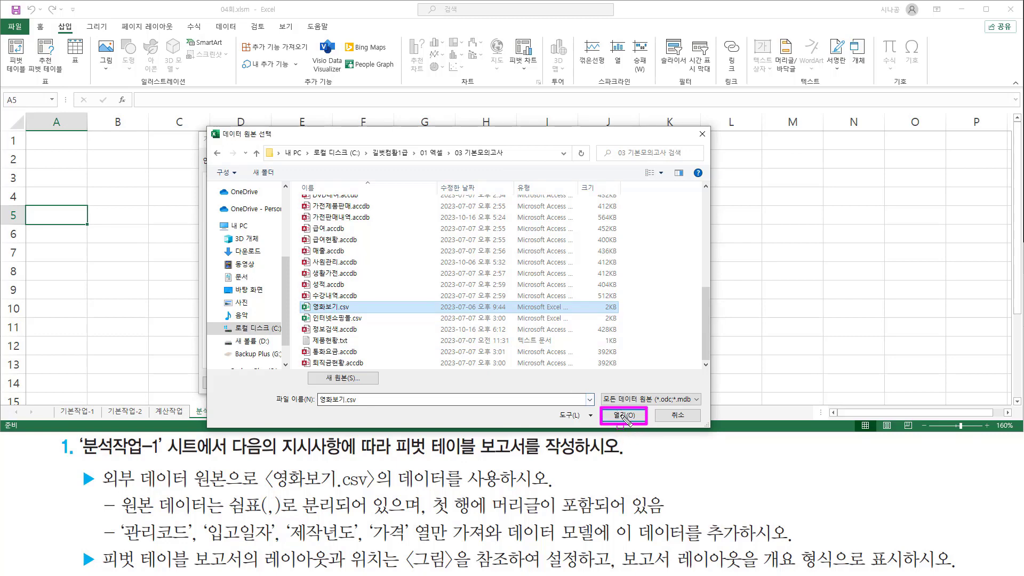
key("Escape")
left_click(619, 415)
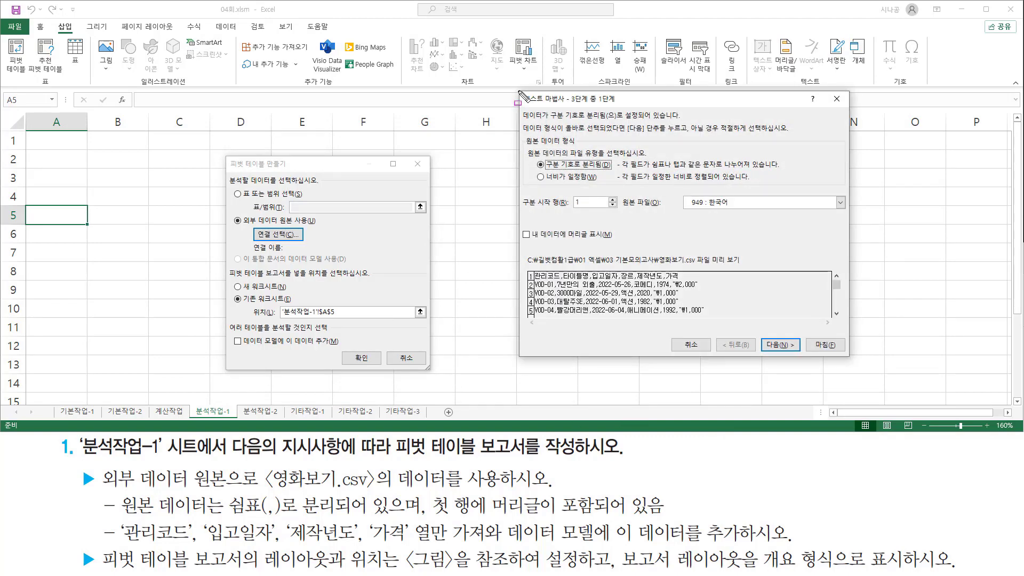
Step: Keep the source data as delimited, mark it as having headers, and proceed to step 2 of the text wizard
mouse_move(520, 97)
left_mouse_down()
mouse_move(561, 225)
mouse_move(797, 367)
mouse_move(855, 364)
left_mouse_up()
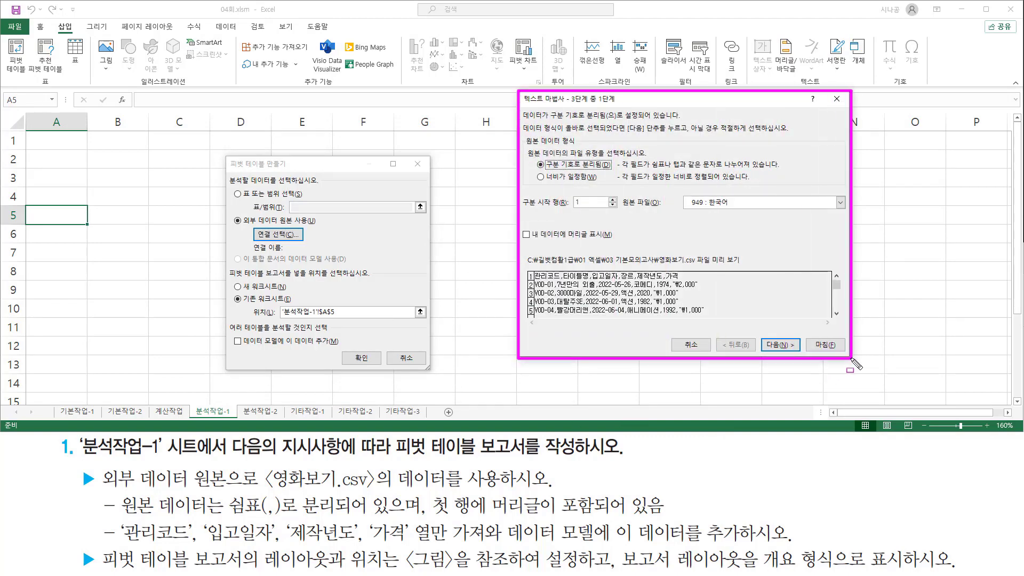
key("Escape")
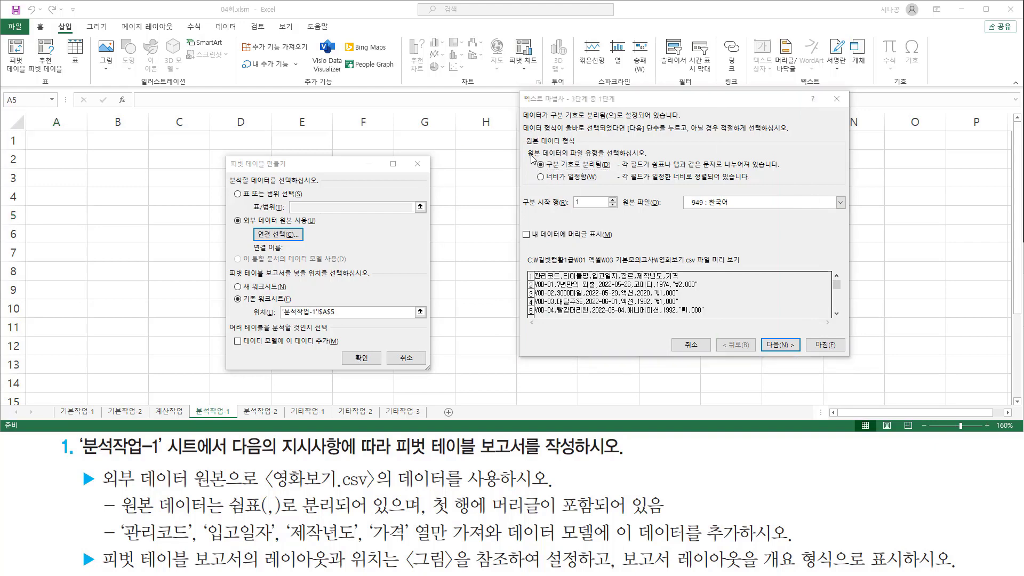
left_click_drag(527, 145, 575, 145)
mouse_move(120, 518)
left_mouse_down()
mouse_move(243, 507)
mouse_move(339, 516)
left_mouse_up()
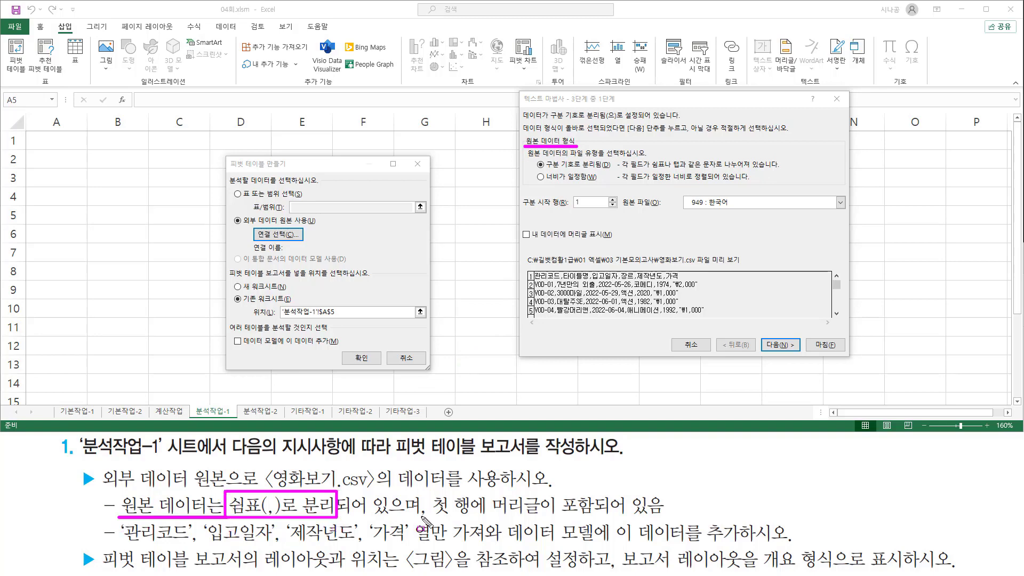
left_click_drag(422, 516, 606, 517)
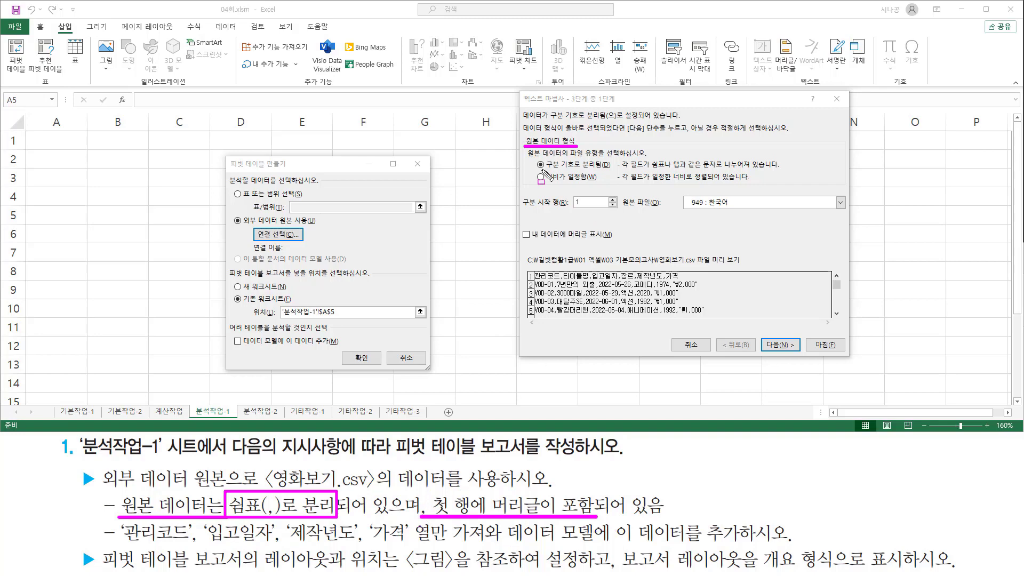
left_click_drag(537, 171, 608, 170)
mouse_move(521, 225)
left_mouse_down()
mouse_move(521, 241)
mouse_move(615, 242)
left_mouse_up()
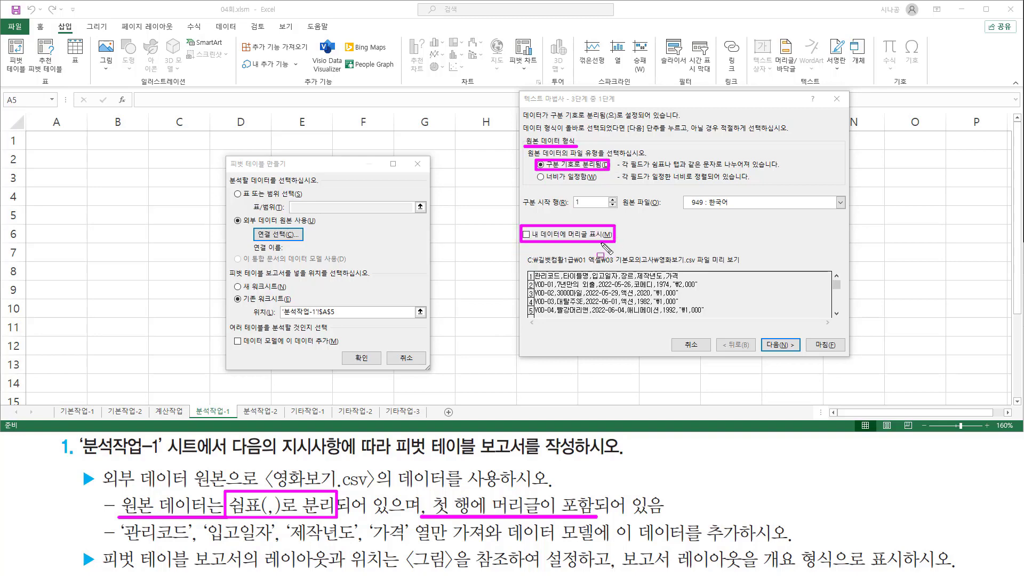
left_click(526, 236)
left_click_drag(521, 226, 539, 242)
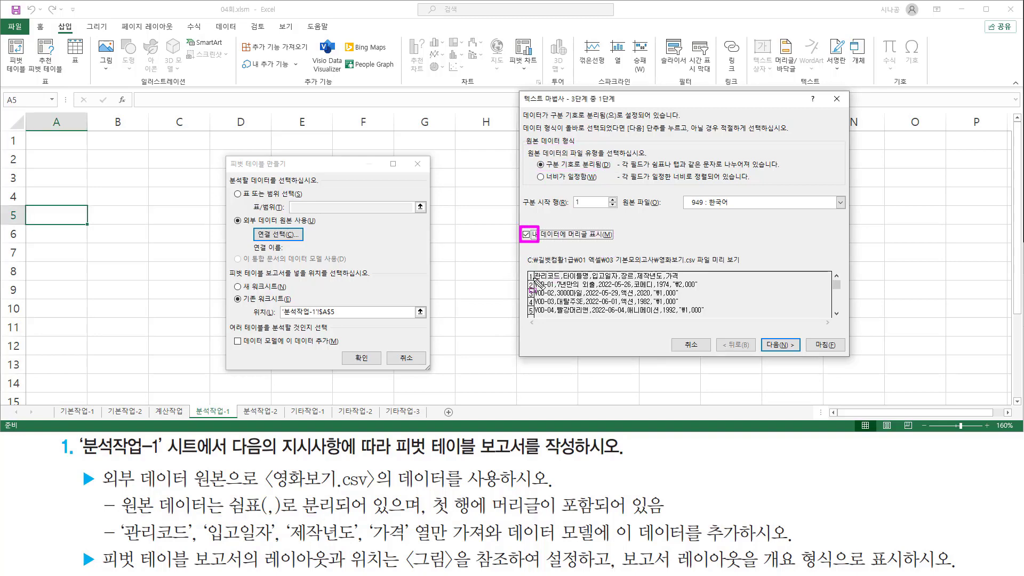
left_click_drag(760, 337, 800, 351)
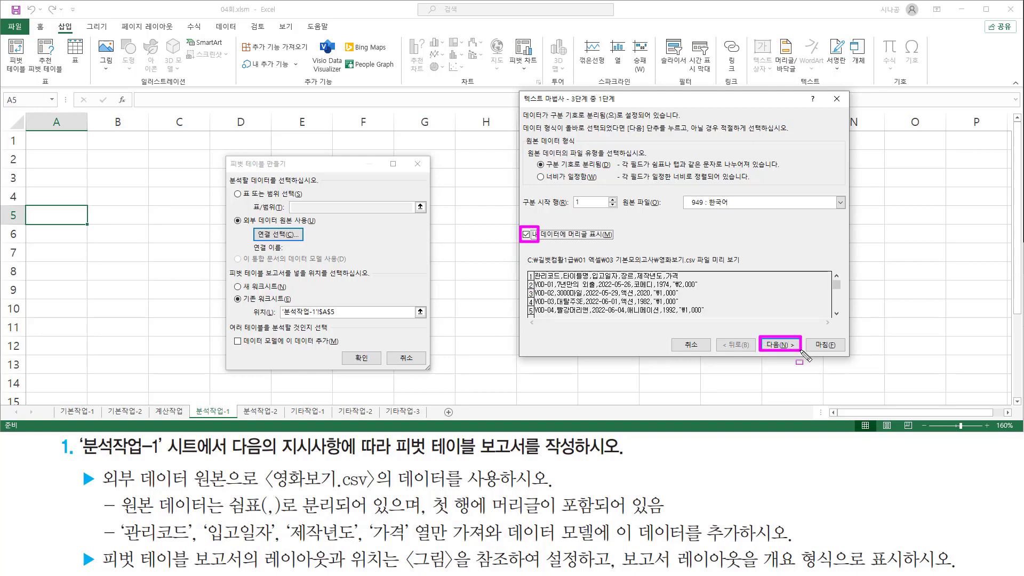
key("Escape")
left_click(787, 345)
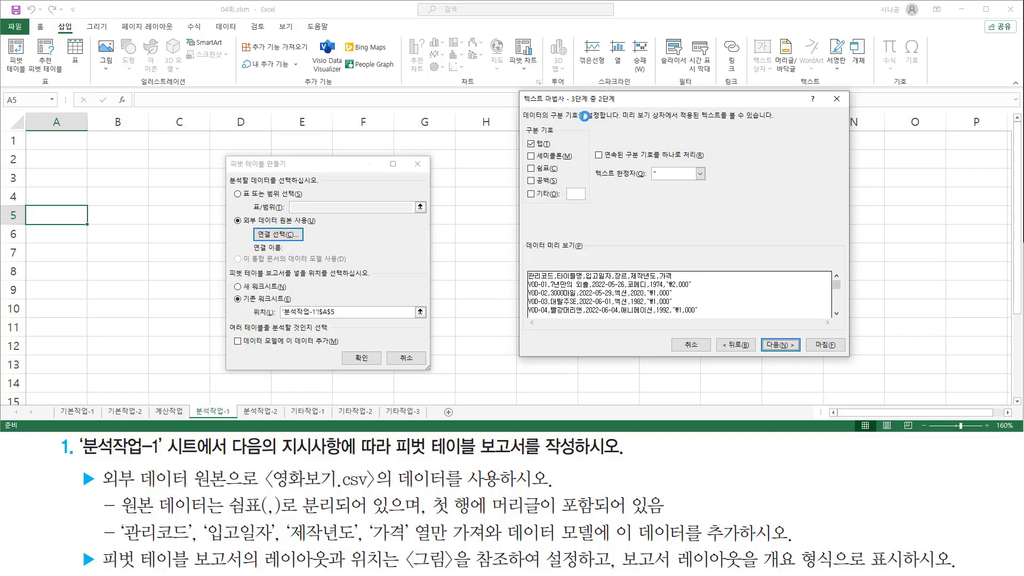
Step: Change the text wizard's delimiter from tab to comma
left_click_drag(569, 105, 617, 104)
mouse_move(522, 123)
left_mouse_down()
mouse_move(539, 137)
mouse_move(564, 135)
left_mouse_up()
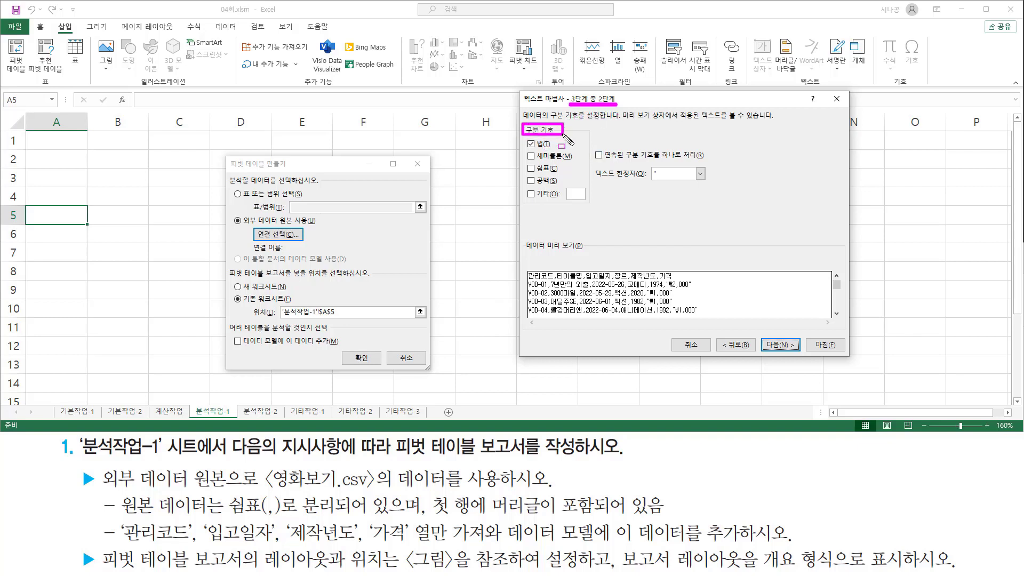
key("Escape")
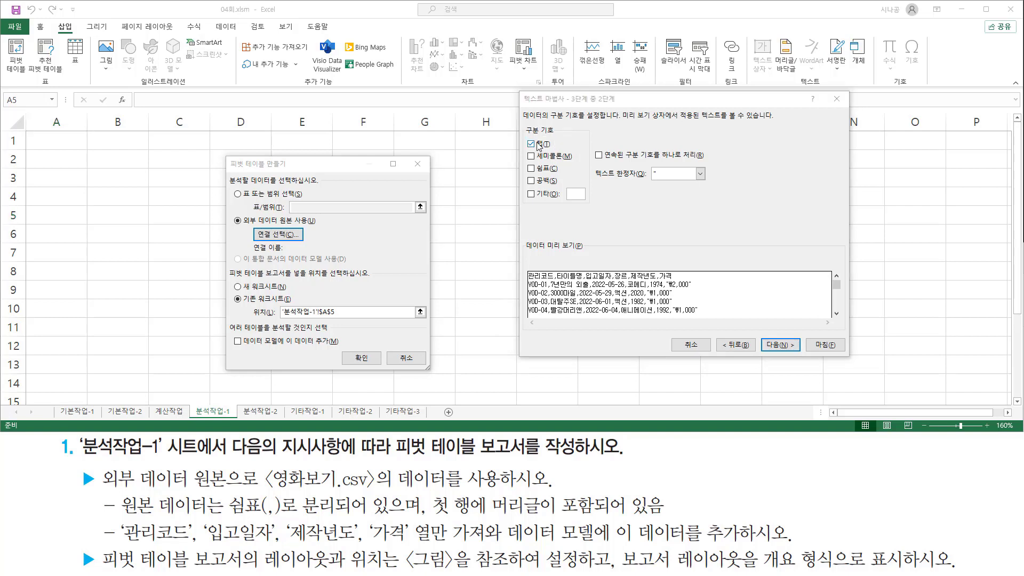
left_click_drag(524, 140, 554, 153)
key("Escape")
left_click(531, 144)
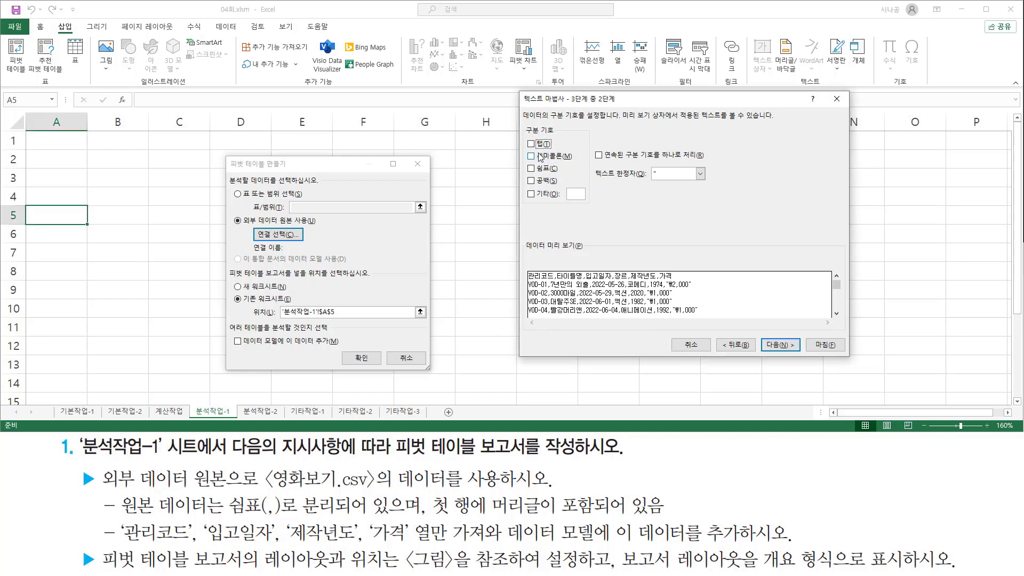
left_click(531, 168)
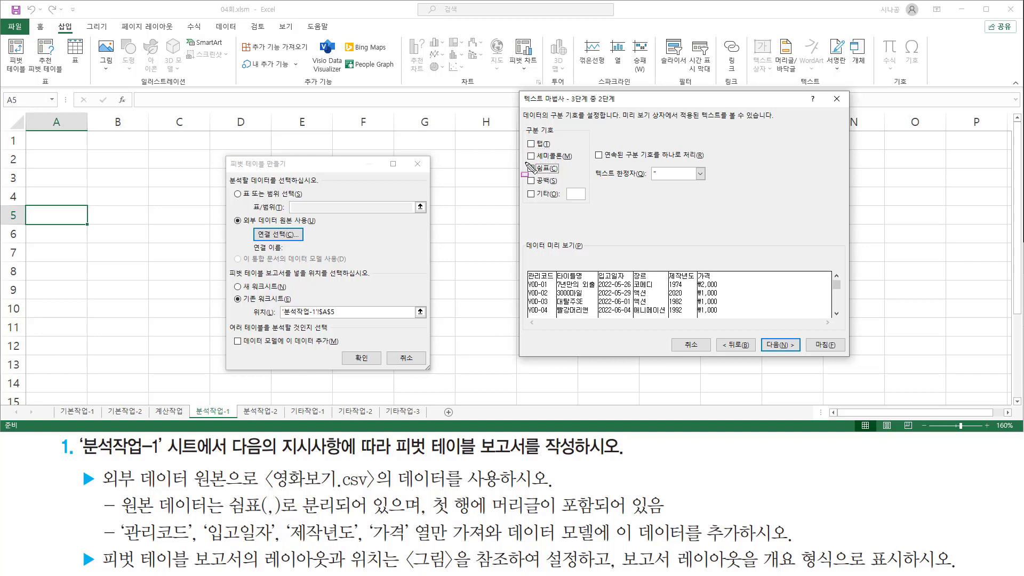
left_click_drag(524, 163, 571, 175)
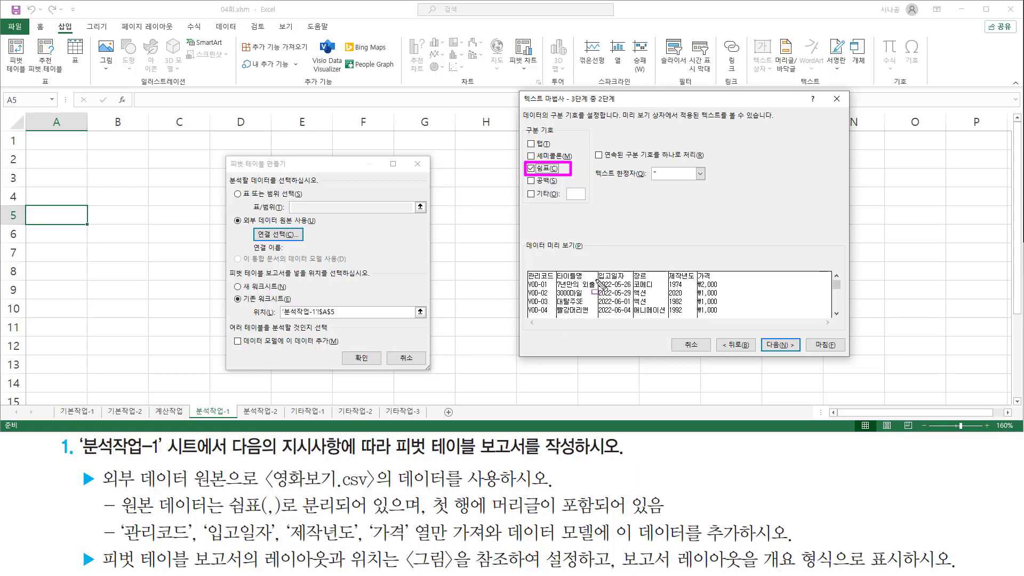
Step: Accept the comma delimiter and proceed to step 3 of the text wizard
left_click_drag(765, 337, 803, 354)
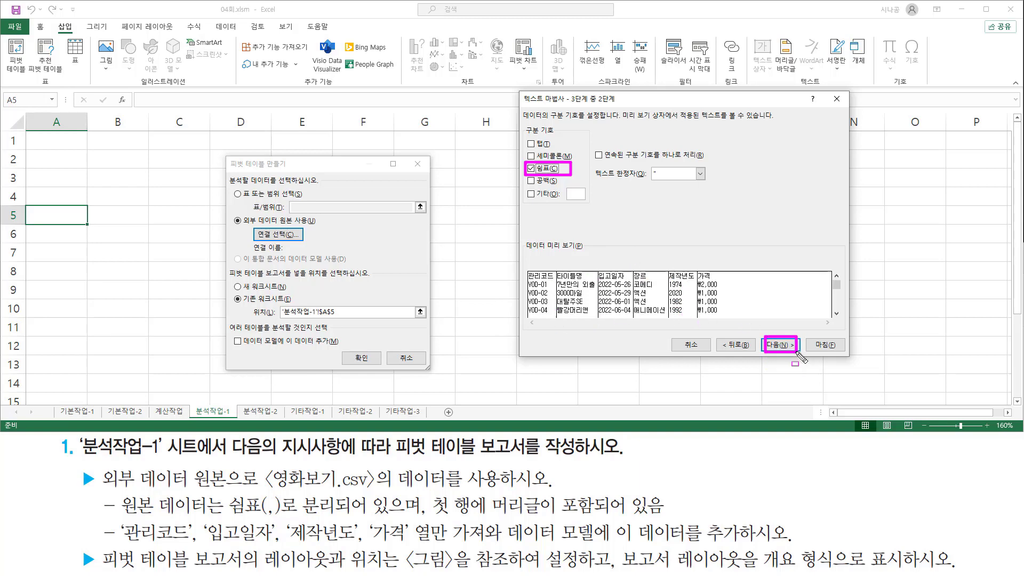
key("Escape")
left_click(786, 346)
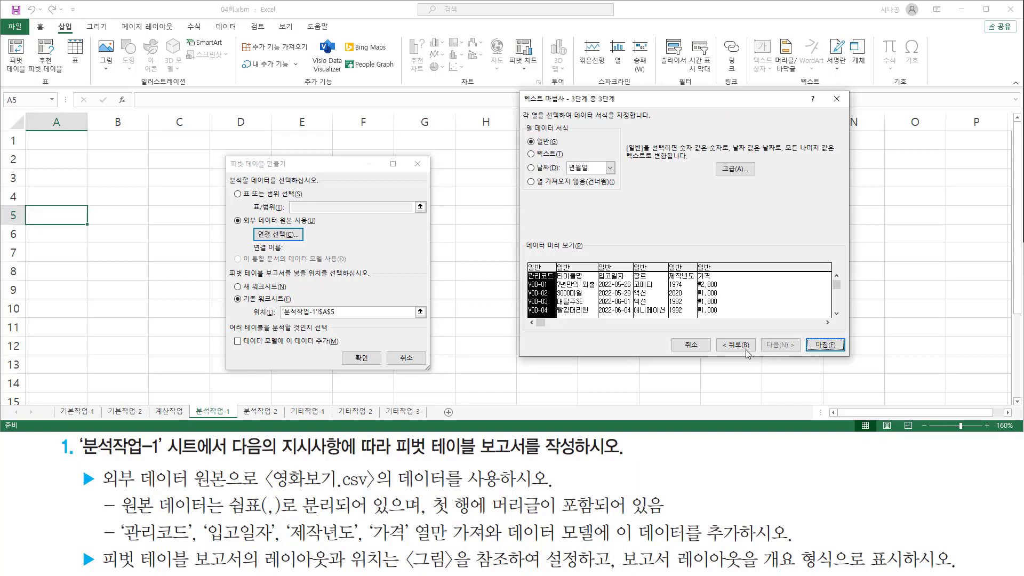
left_click_drag(569, 105, 616, 104)
mouse_move(523, 124)
left_mouse_down()
mouse_move(537, 140)
mouse_move(591, 145)
mouse_move(597, 165)
mouse_move(632, 194)
mouse_move(623, 194)
left_mouse_up()
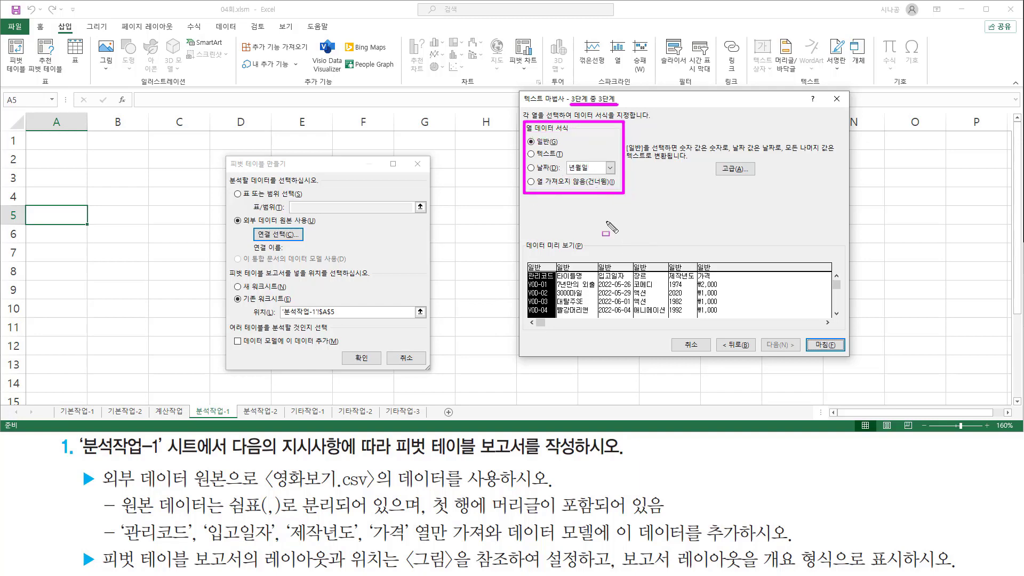
key("Escape")
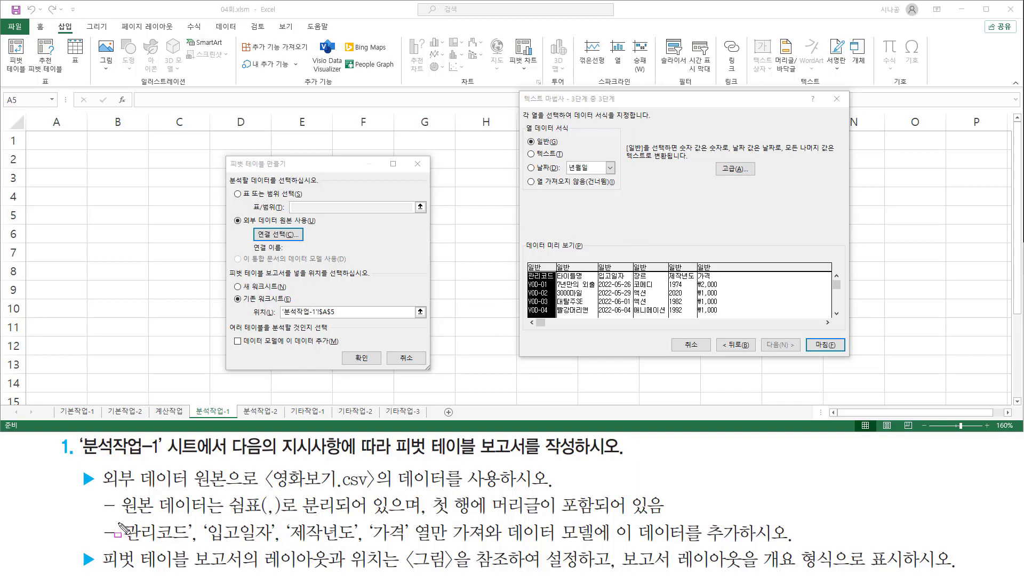
mouse_move(118, 522)
left_mouse_down()
mouse_move(137, 543)
mouse_move(192, 545)
mouse_move(214, 527)
mouse_move(261, 545)
mouse_move(504, 544)
left_mouse_up()
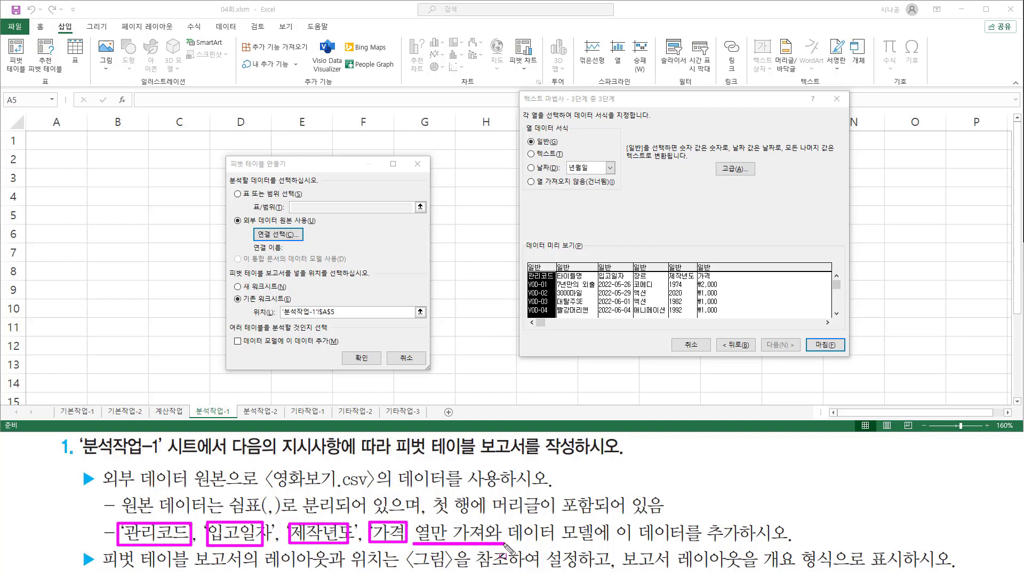
left_click_drag(533, 271, 552, 314)
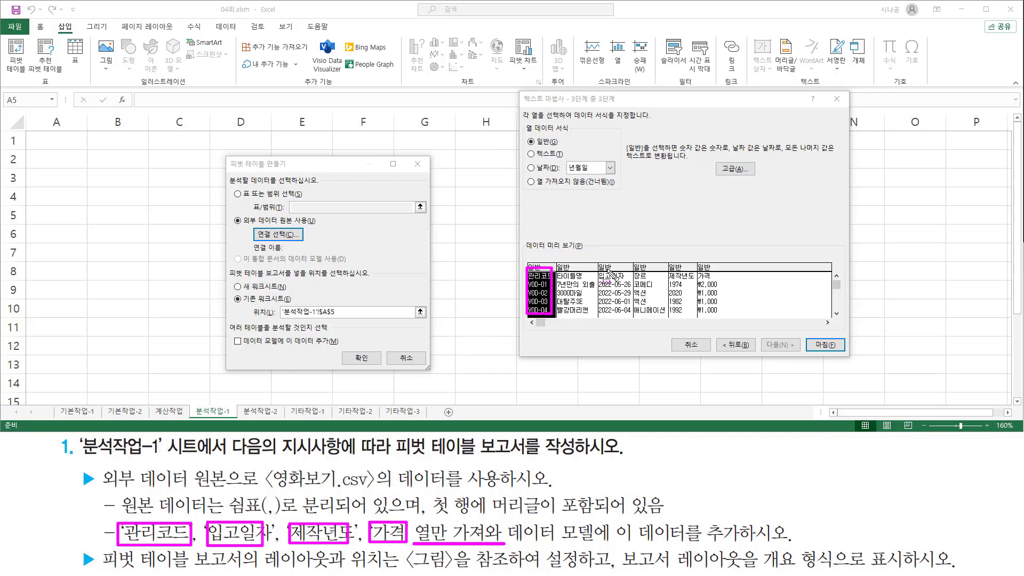
left_click_drag(598, 267, 624, 317)
mouse_move(670, 266)
left_mouse_down()
mouse_move(689, 319)
mouse_move(671, 269)
mouse_move(718, 316)
left_mouse_up()
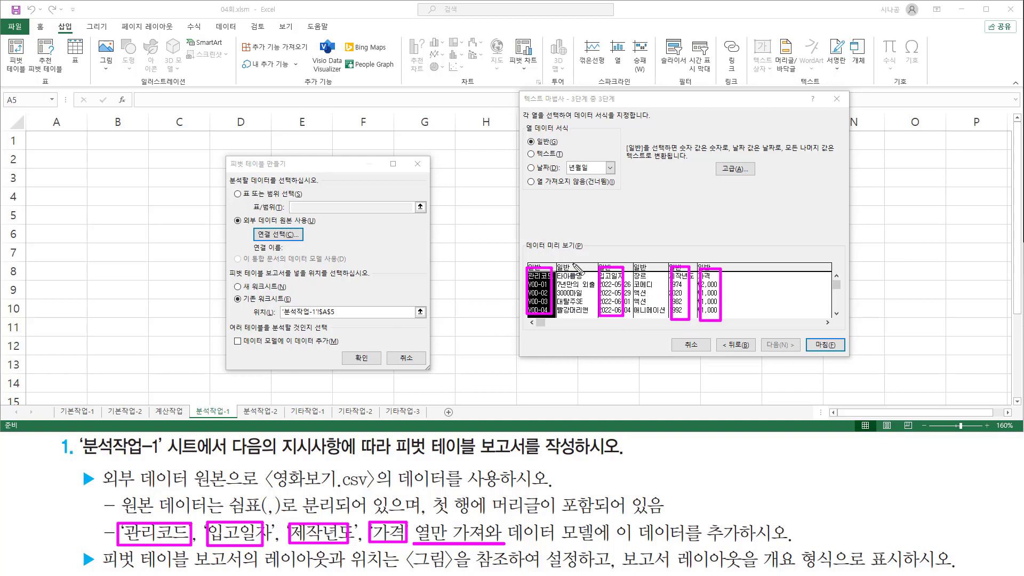
mouse_move(570, 261)
left_mouse_down()
mouse_move(590, 246)
mouse_move(660, 245)
left_mouse_up()
key("Escape")
Step: Set the 타이틀명 column to be skipped in the text import
left_click(572, 286)
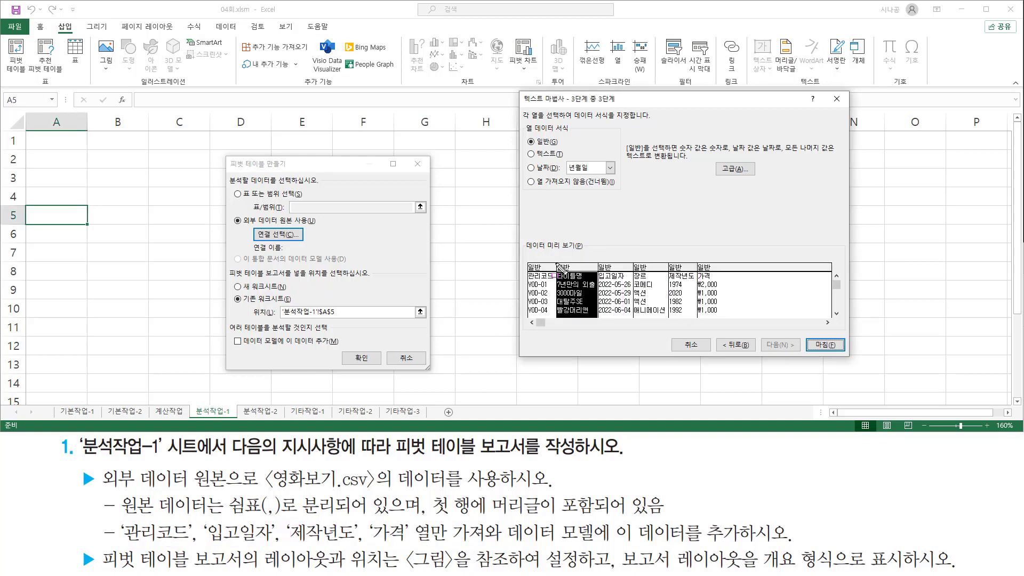
left_click_drag(556, 260, 591, 319)
left_click_drag(526, 188, 594, 188)
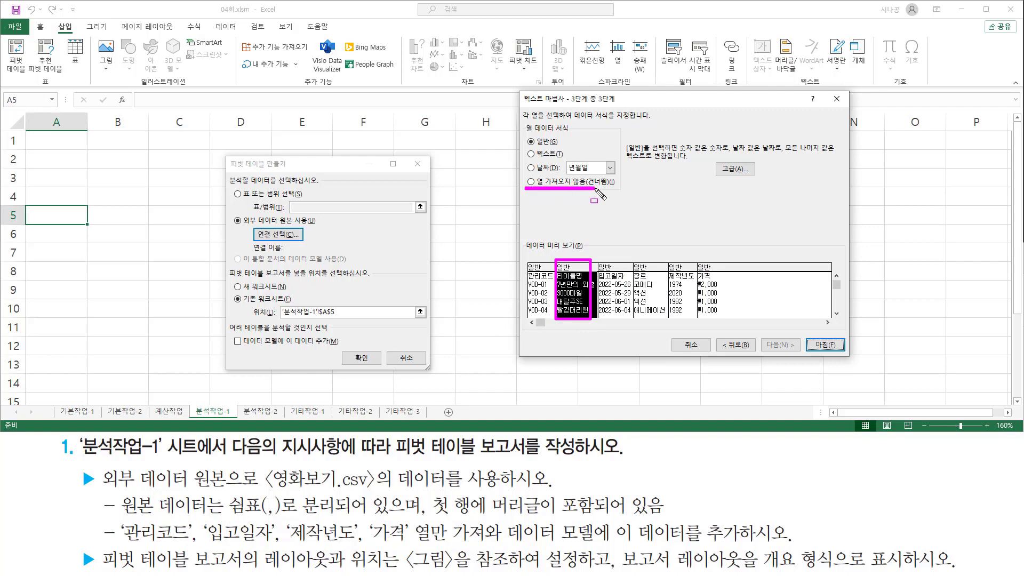
key("Escape")
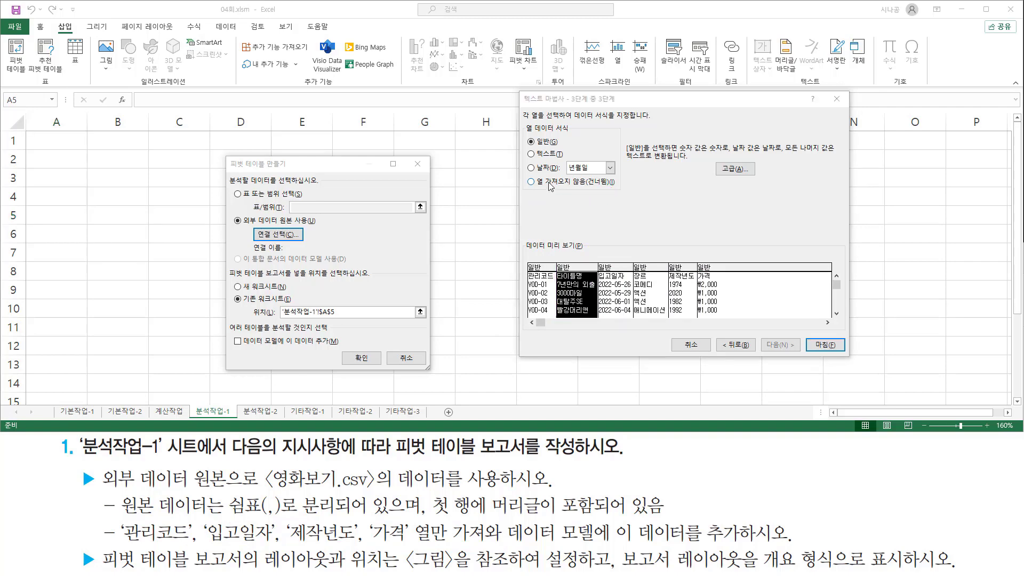
left_click(551, 182)
Step: Exclude the 장르 column from the text import as well
left_click(646, 288)
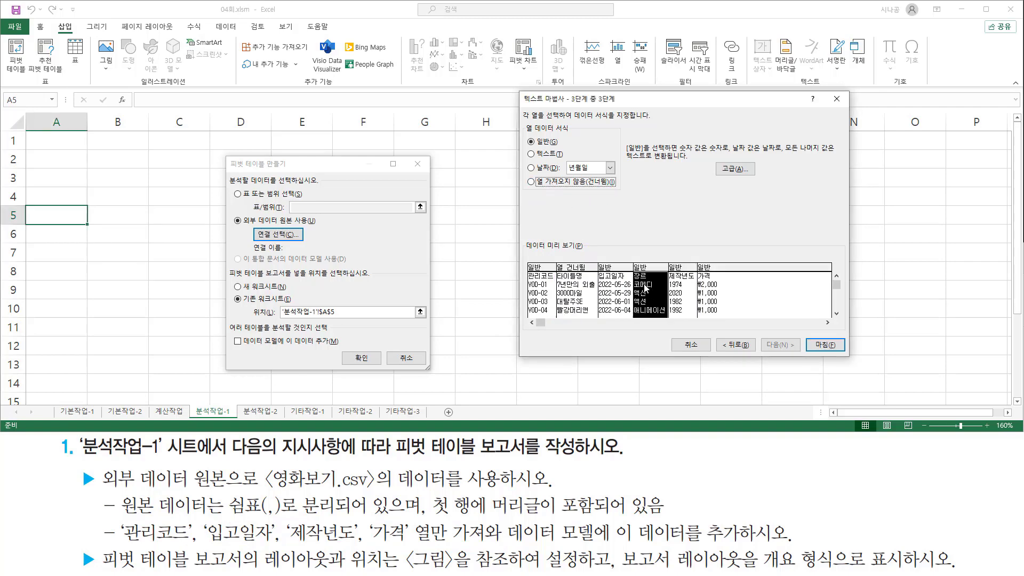
mouse_move(631, 260)
left_mouse_down()
mouse_move(652, 317)
mouse_move(664, 321)
left_mouse_up()
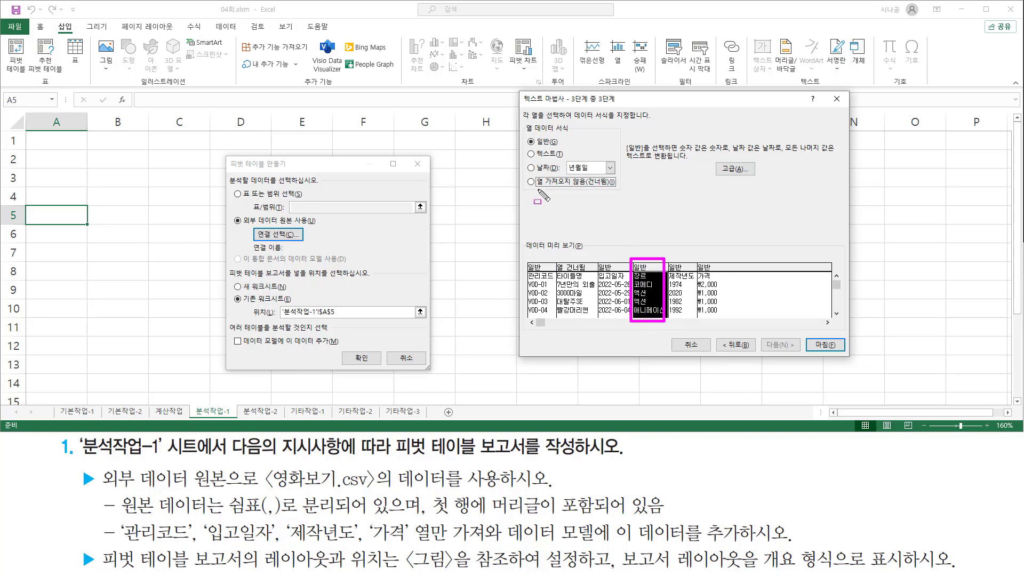
left_click_drag(528, 188, 599, 189)
key("Escape")
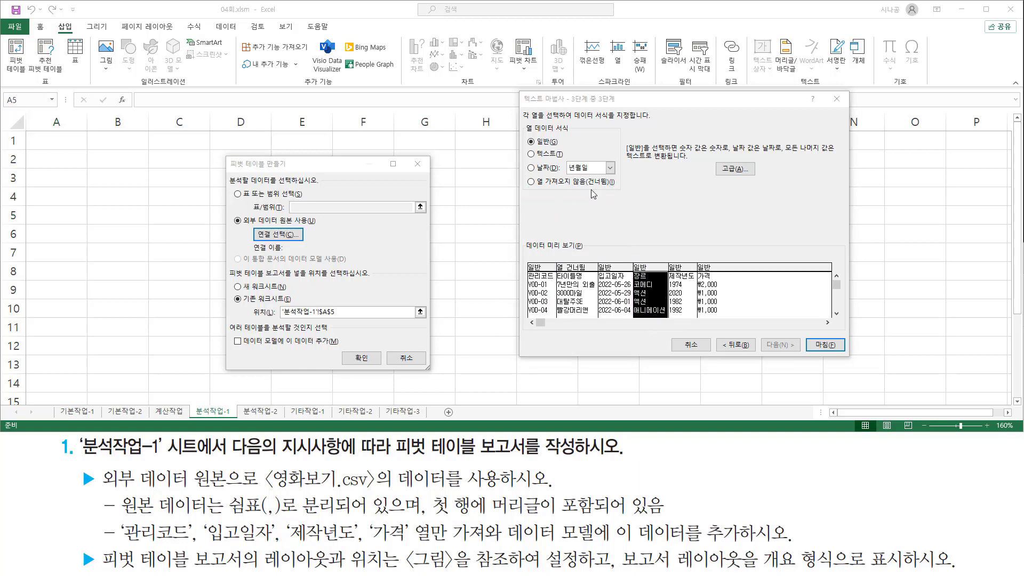
left_click(564, 183)
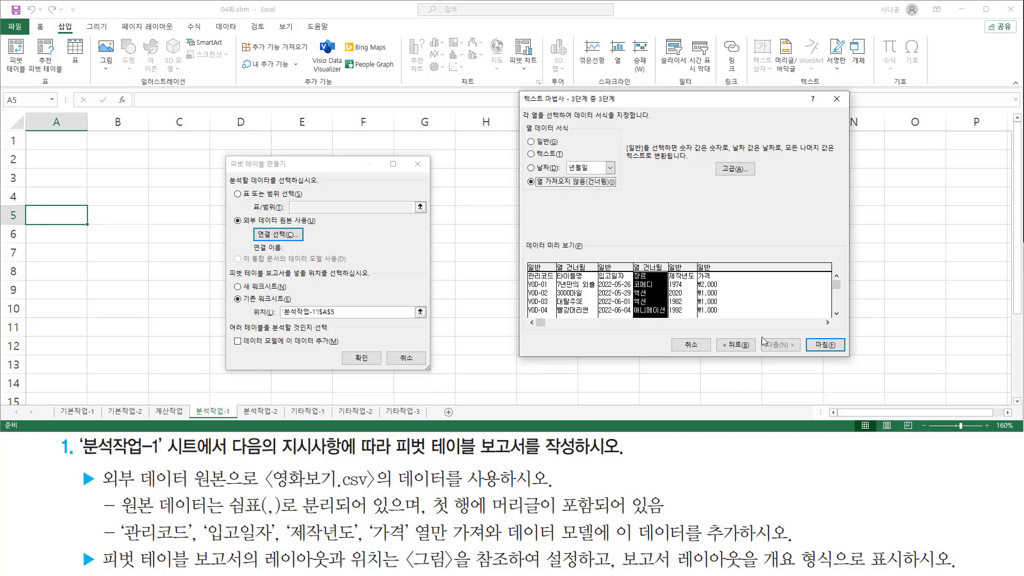
Step: Finish the text wizard and return to the pivot table creation settings
key("ctrl+2")
left_click_drag(805, 336, 845, 354)
key("Escape")
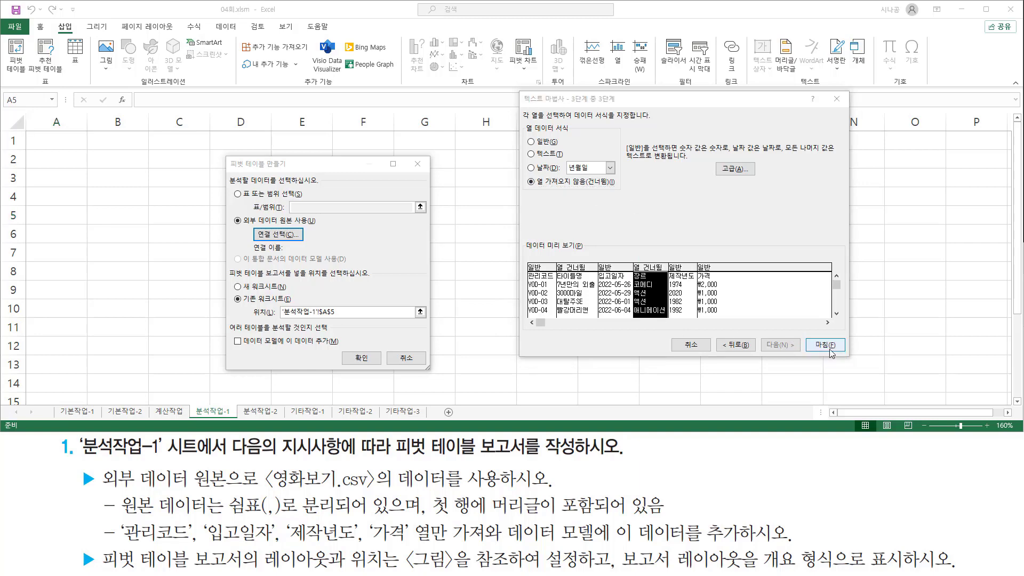
left_click(821, 349)
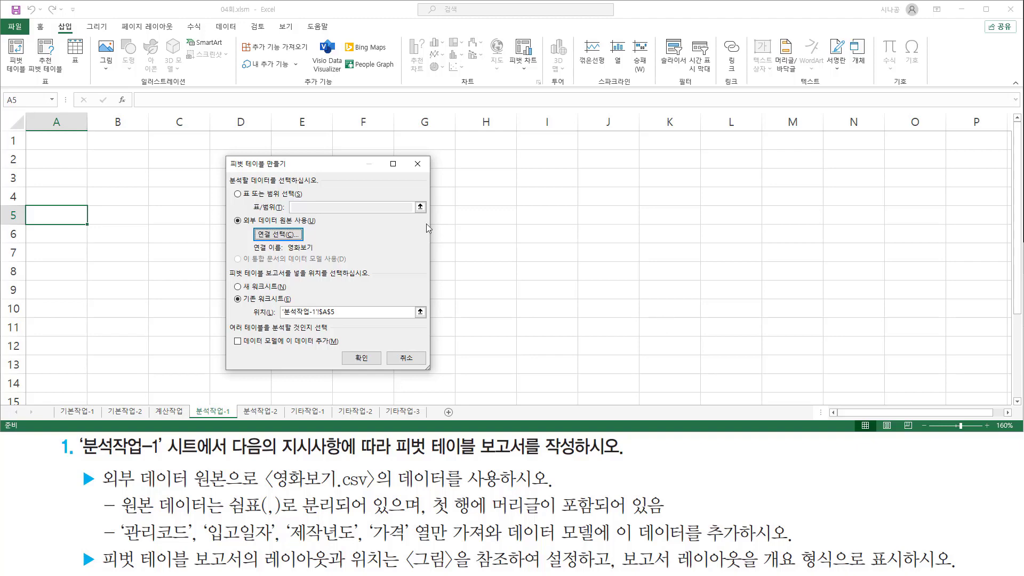
key("ctrl+2")
left_click_drag(248, 254, 320, 254)
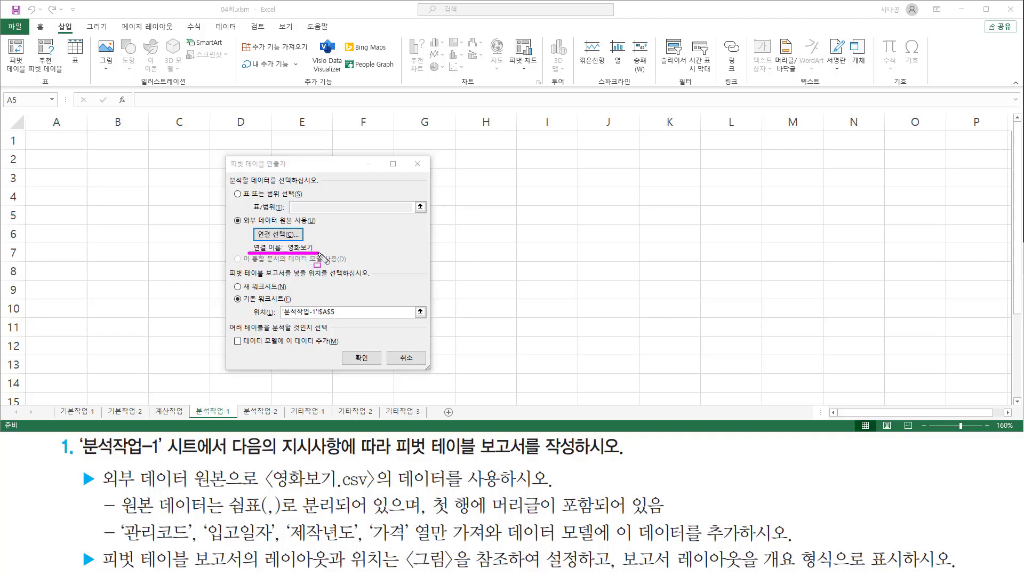
key("Escape")
mouse_move(226, 267)
left_mouse_down()
mouse_move(372, 280)
mouse_move(424, 334)
mouse_move(427, 322)
left_mouse_up()
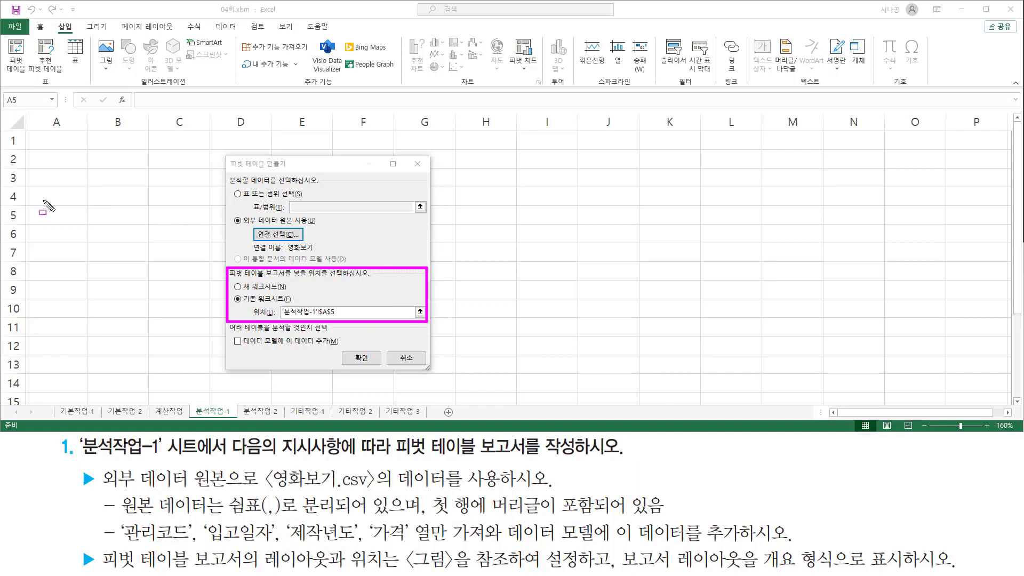
left_click_drag(30, 207, 86, 224)
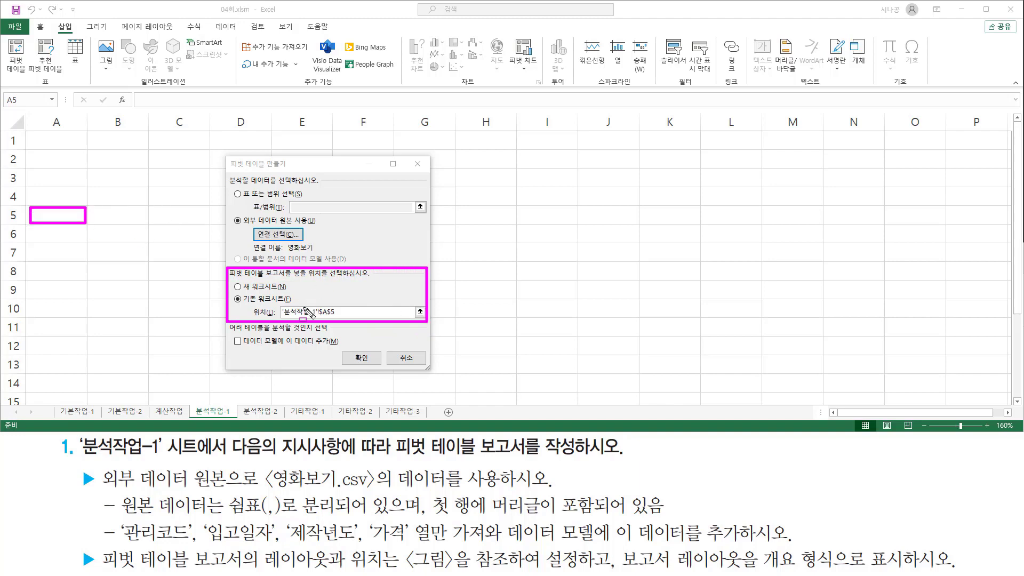
left_click_drag(282, 316, 337, 316)
left_click_drag(502, 546, 741, 545)
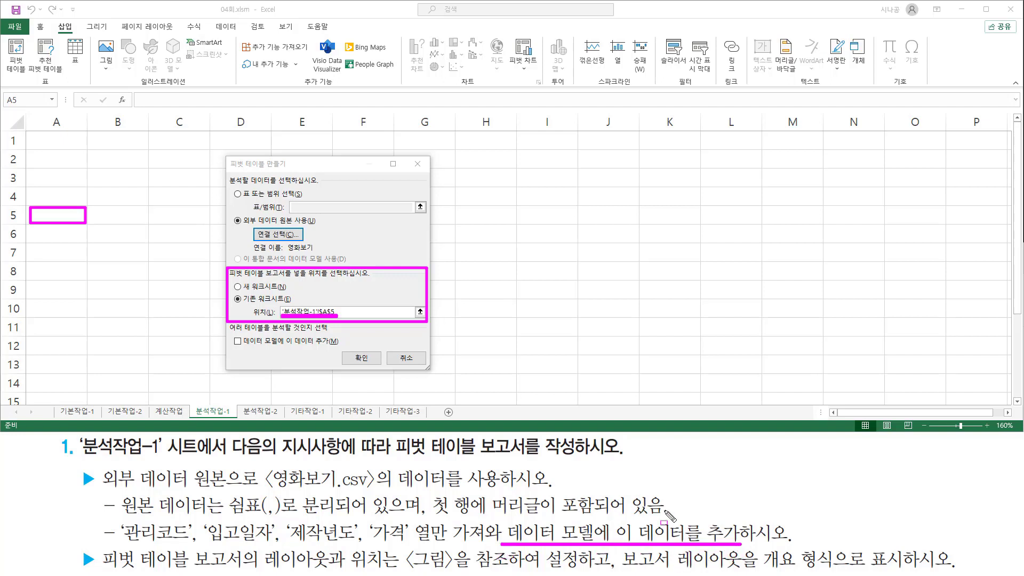
mouse_move(230, 333)
left_mouse_down()
mouse_move(242, 349)
mouse_move(340, 351)
left_mouse_up()
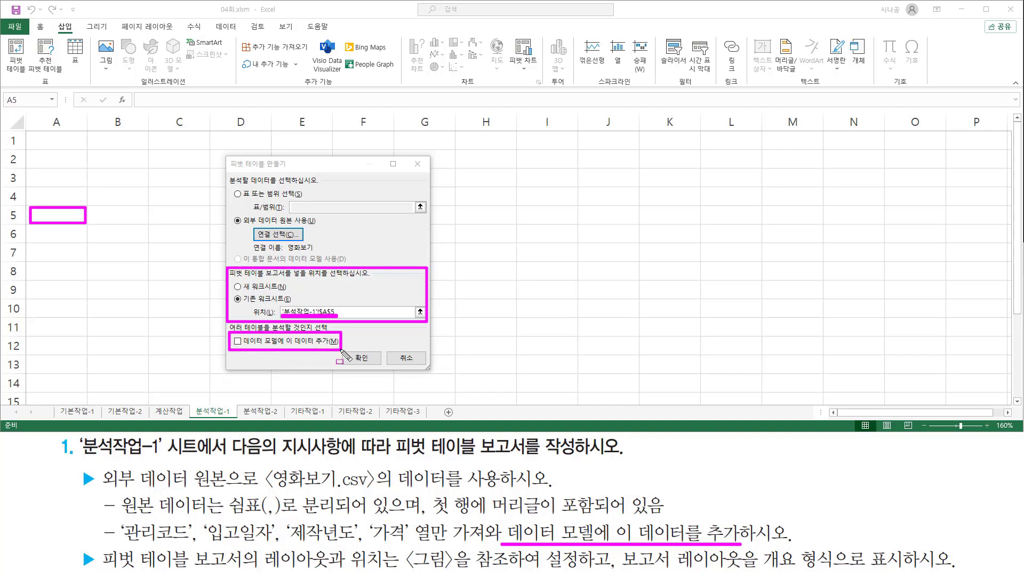
key("Escape")
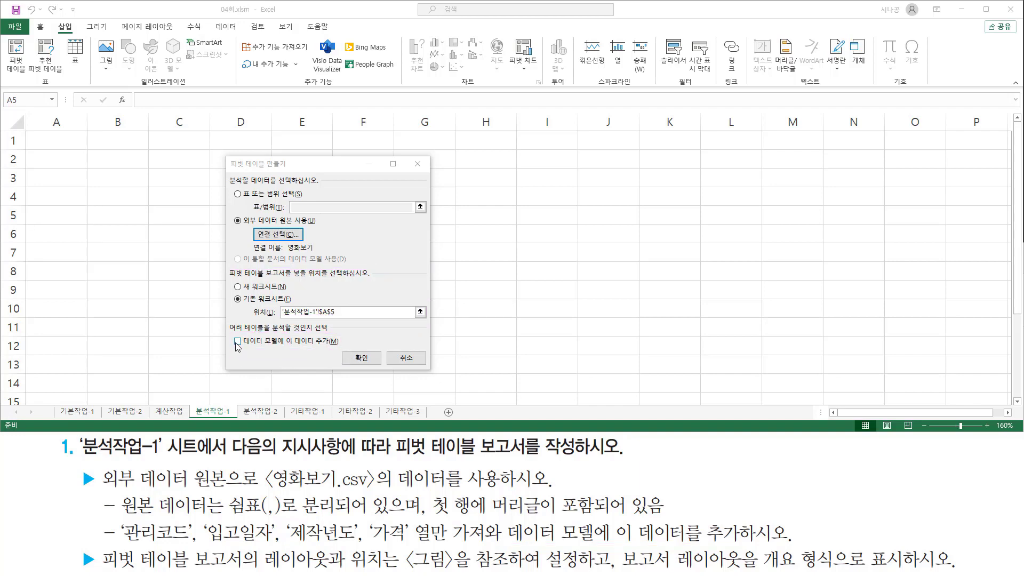
Step: Add the 영화보기 data to the data model and create the pivot table at A5 of the 분석작업-1 sheet
left_click(239, 343)
key("ctrl+2")
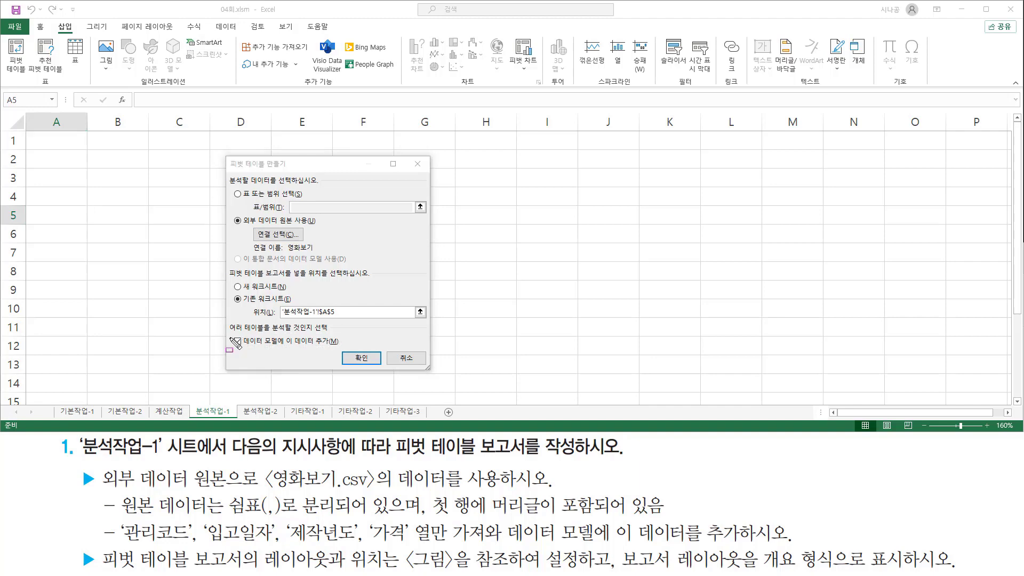
left_click_drag(231, 334, 247, 352)
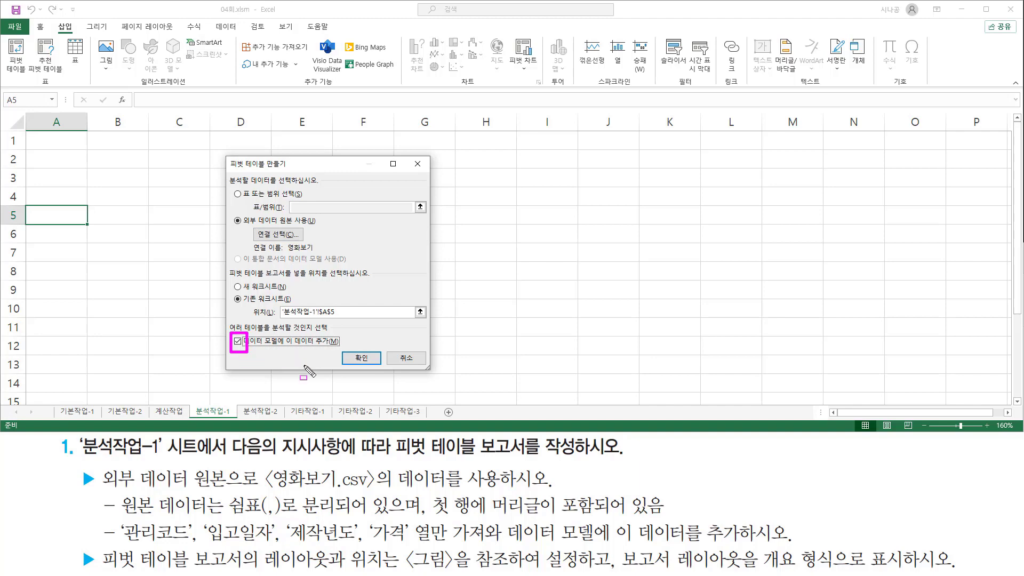
left_click_drag(344, 349, 377, 364)
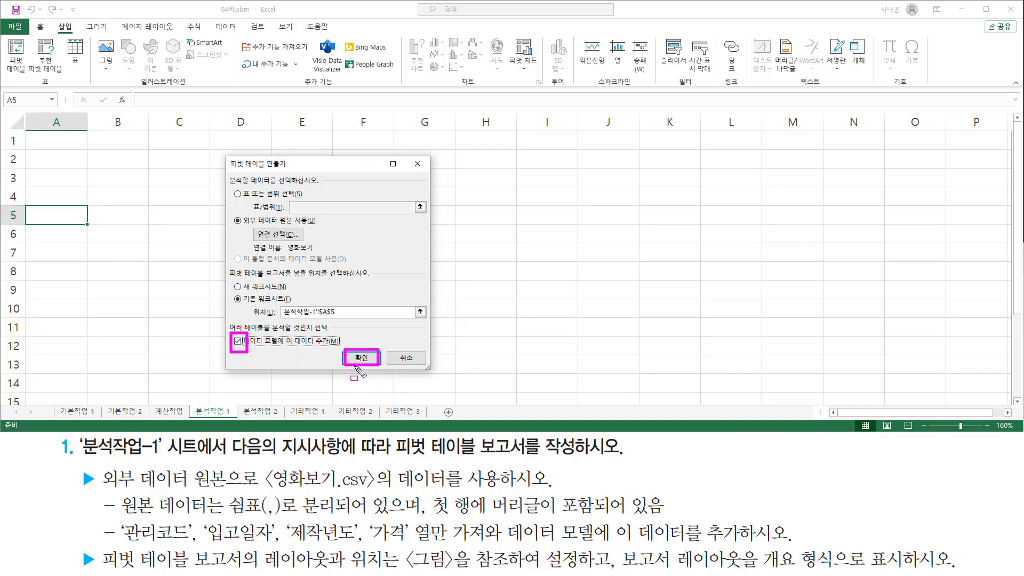
key("Escape")
left_click(365, 358)
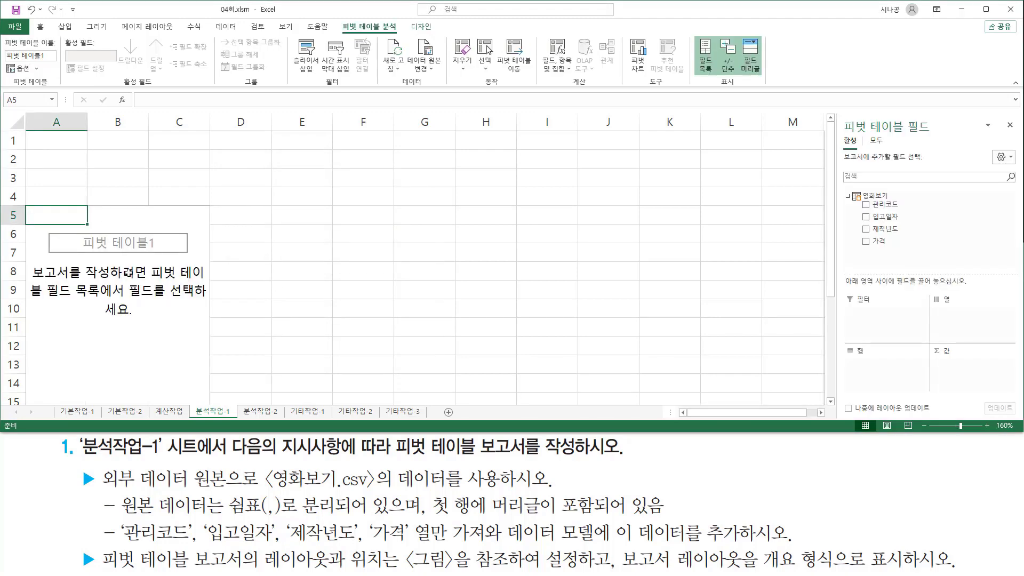
key("ctrl+2")
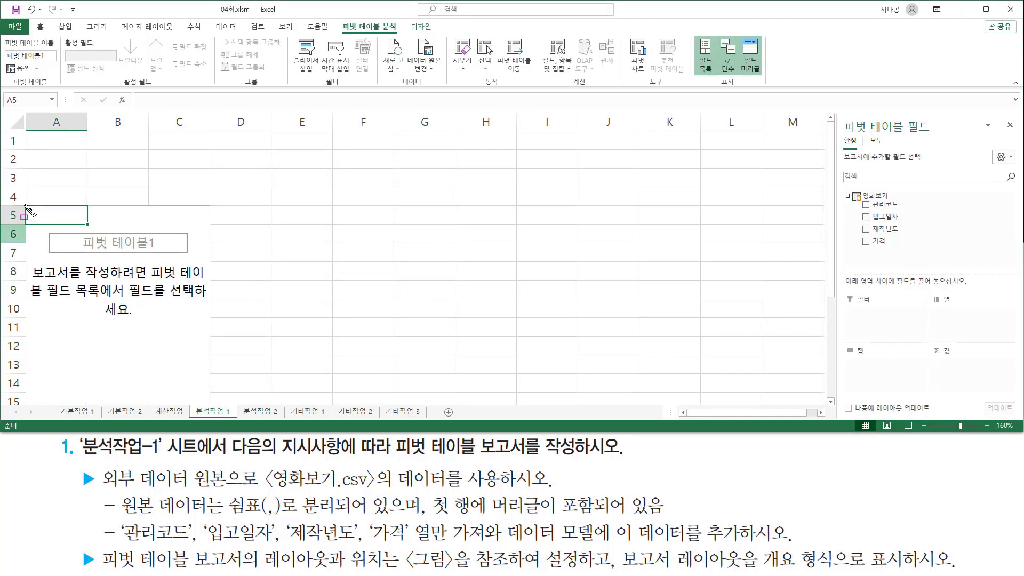
mouse_move(24, 205)
left_mouse_down()
mouse_move(93, 235)
mouse_move(203, 352)
mouse_move(211, 402)
left_mouse_up()
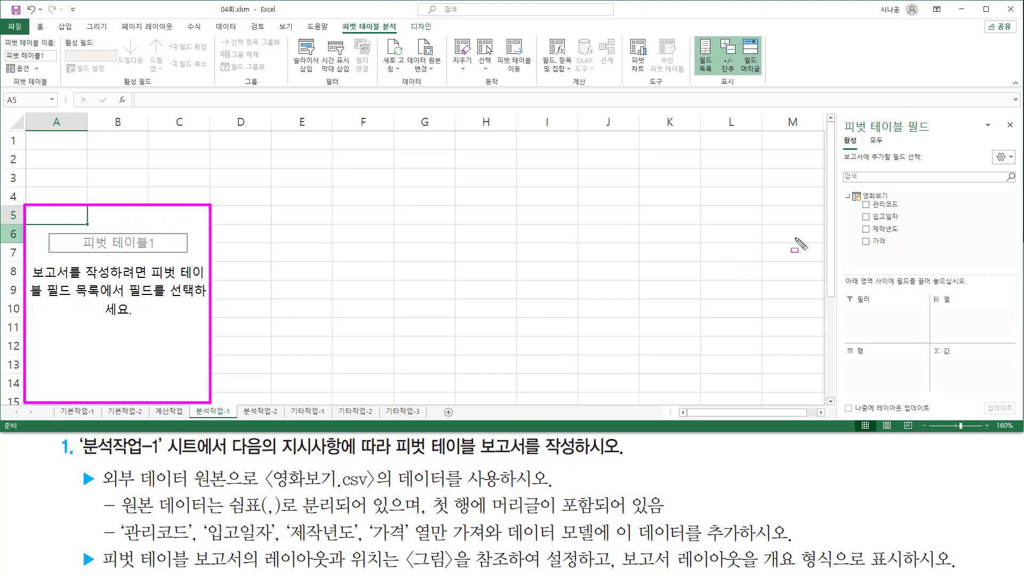
left_click_drag(841, 116, 949, 152)
key("Escape")
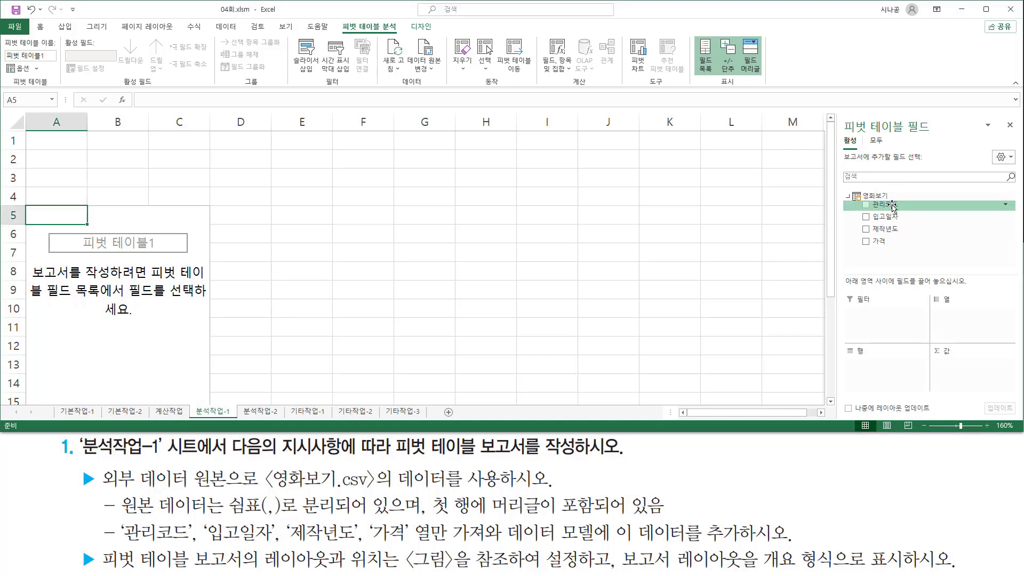
Step: Place 관리코드 in the pivot table's filter area and 입고일자 in its row area
left_click_drag(892, 205, 892, 319)
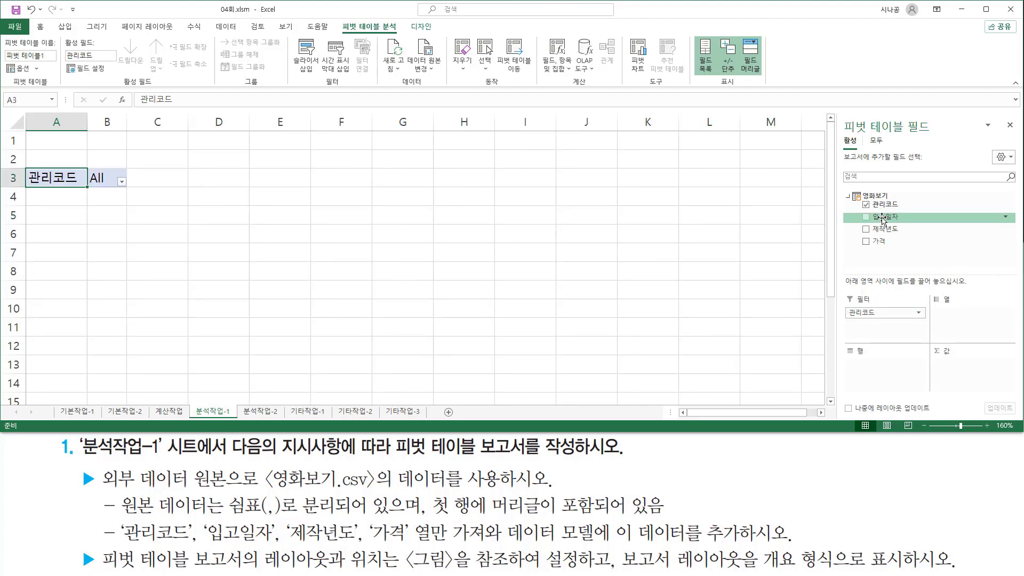
left_click_drag(881, 219, 895, 365)
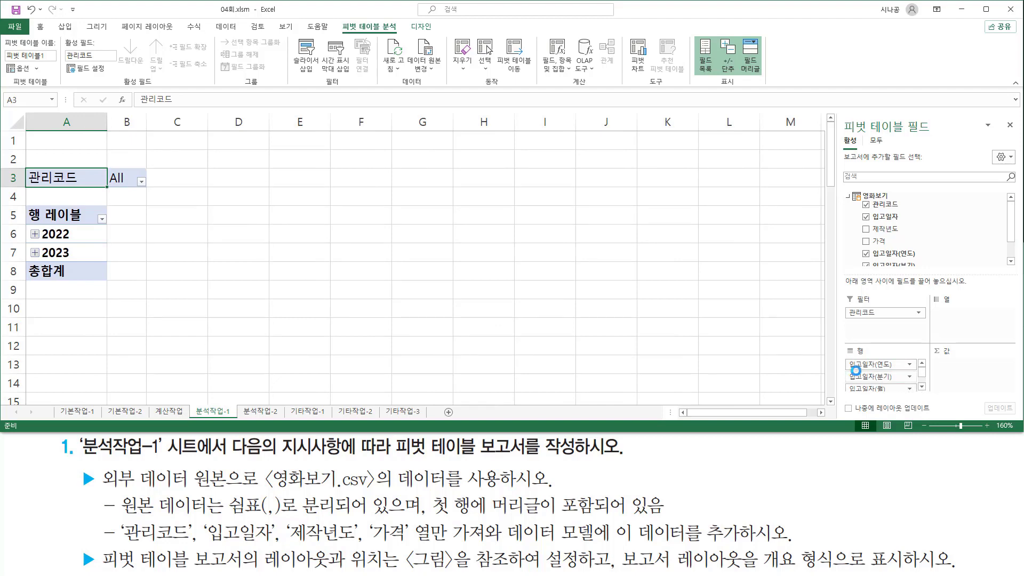
key("ctrl+alt+d")
mouse_move(847, 360)
left_mouse_down()
mouse_move(907, 383)
mouse_move(903, 399)
left_mouse_up()
key("Escape")
left_click(922, 388)
left_click(922, 388)
left_click_drag(924, 382, 923, 373)
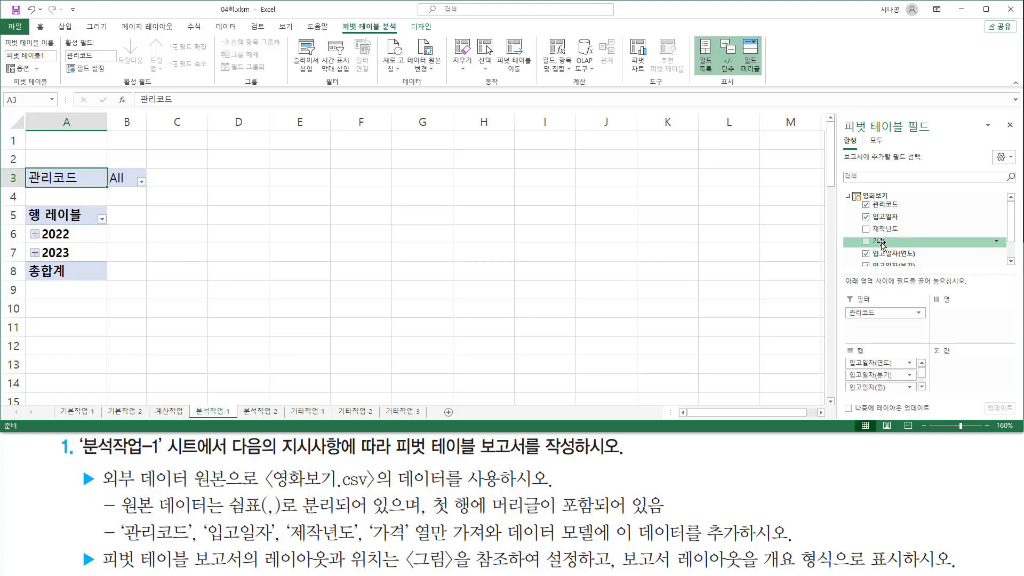
Step: Add 가격 and then 제작년도 to the pivot table's values area
left_click_drag(880, 245, 963, 370)
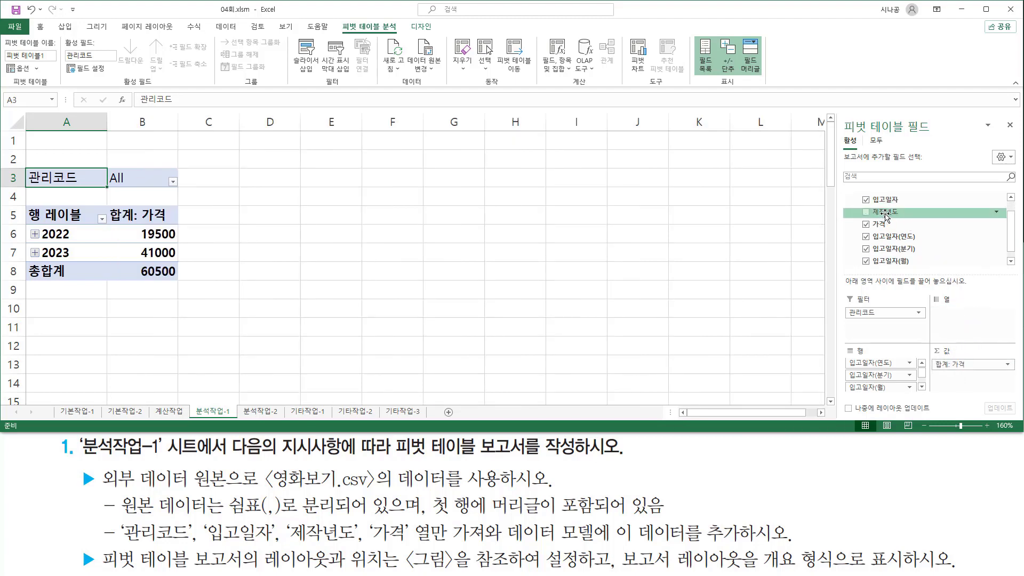
left_click_drag(885, 216, 963, 387)
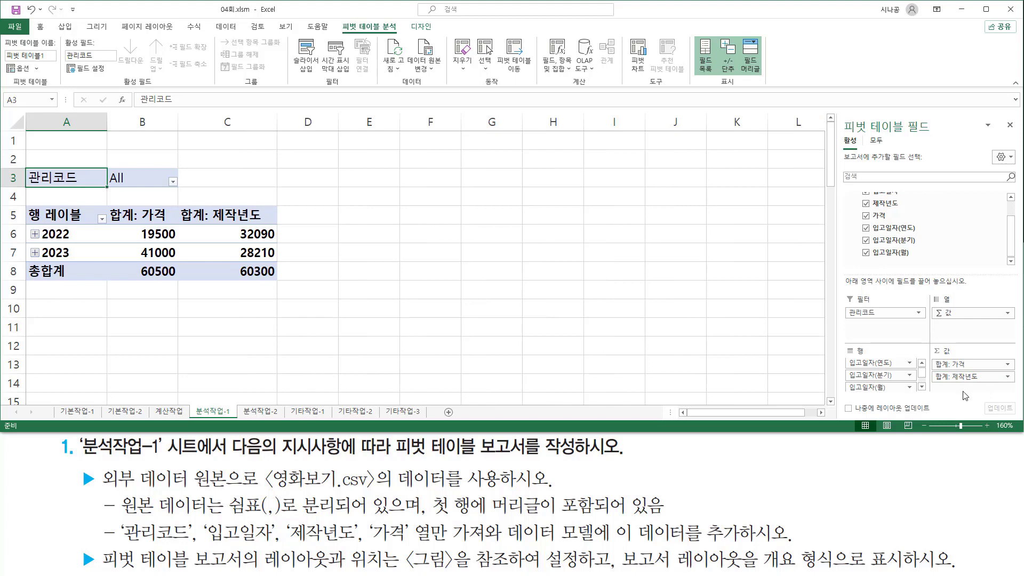
left_click_drag(930, 355, 1017, 385)
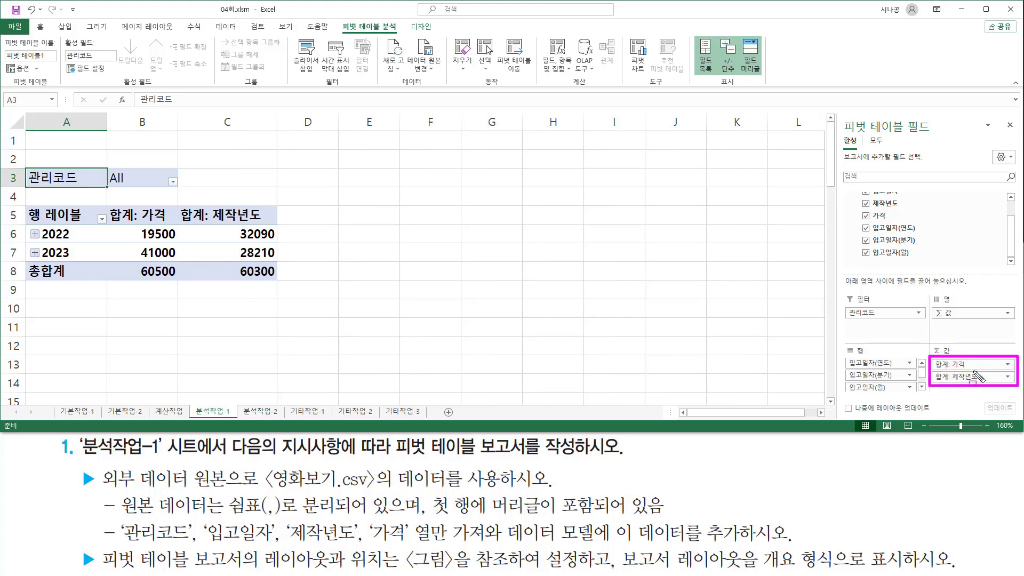
mouse_move(931, 306)
left_mouse_down()
mouse_move(955, 322)
mouse_move(1021, 319)
left_mouse_up()
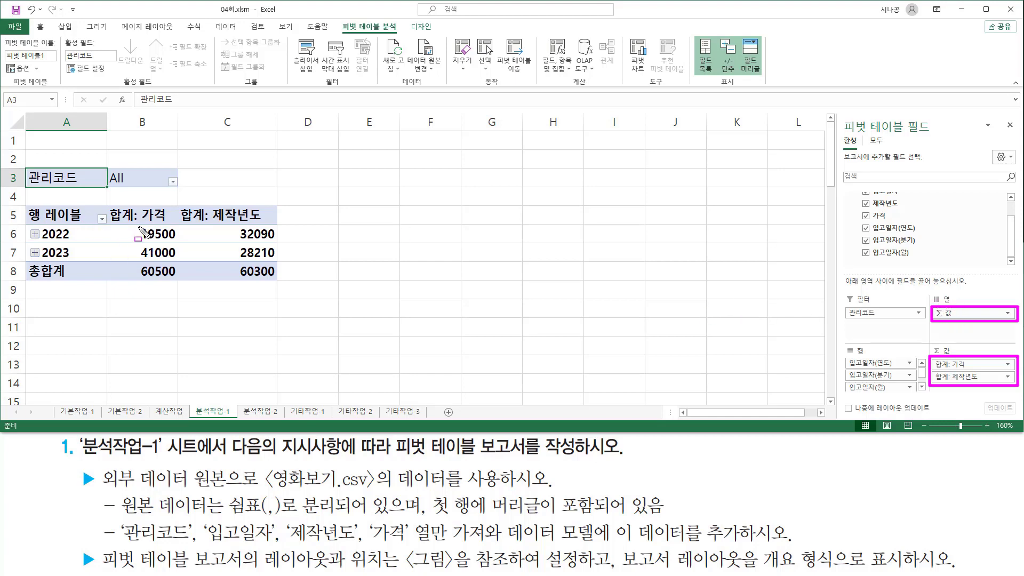
mouse_move(139, 229)
left_mouse_down()
mouse_move(140, 267)
mouse_move(142, 227)
left_mouse_up()
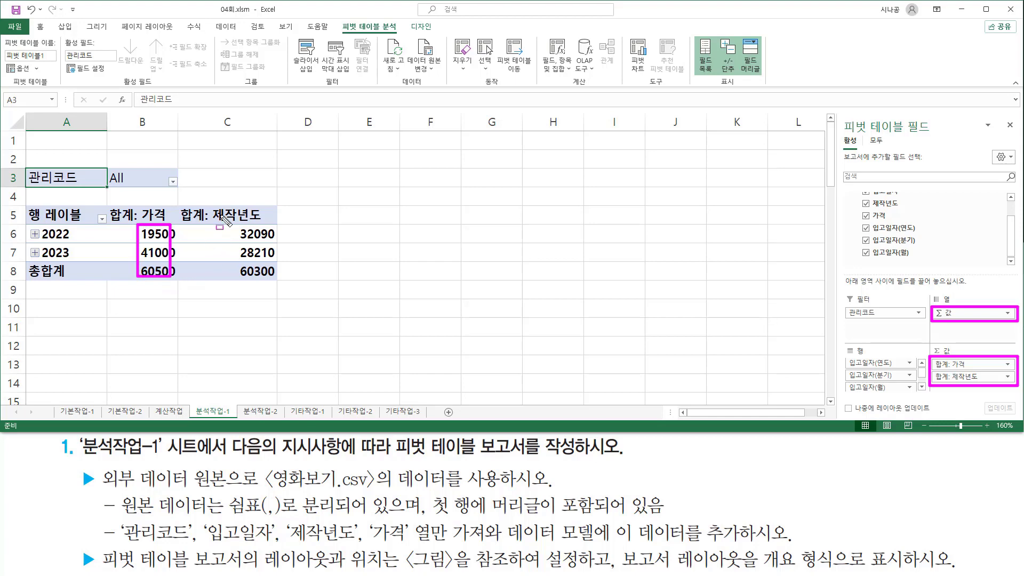
mouse_move(239, 225)
left_mouse_down()
mouse_move(243, 268)
mouse_move(273, 274)
left_mouse_up()
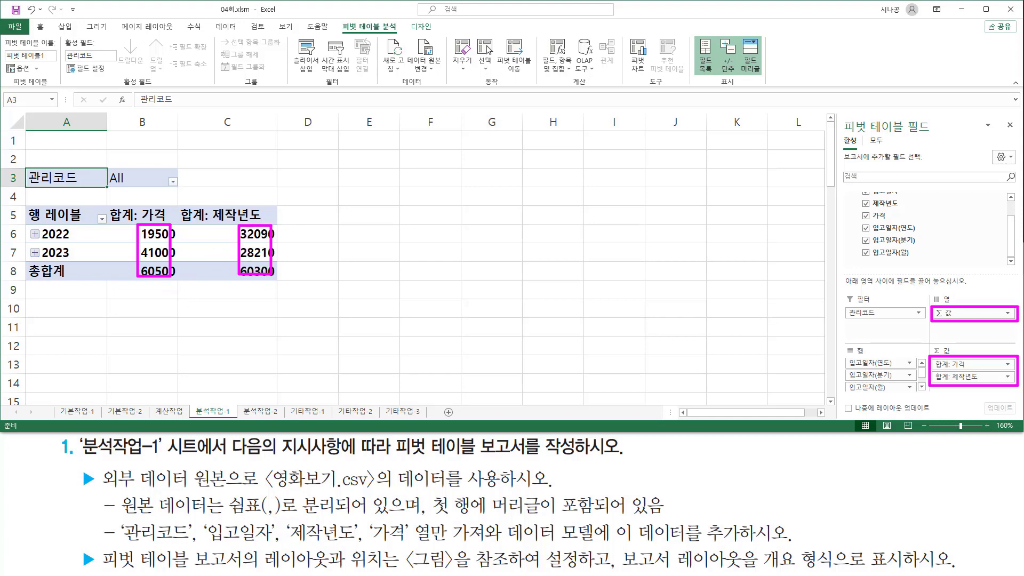
key("Escape")
mouse_move(620, 546)
left_mouse_down()
mouse_move(673, 571)
mouse_move(907, 569)
left_mouse_up()
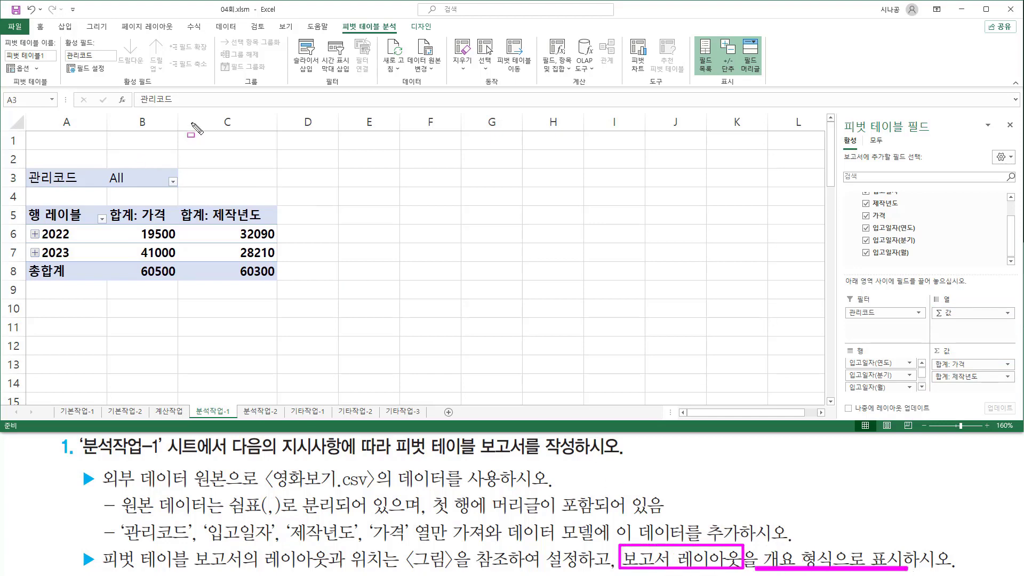
key("Escape")
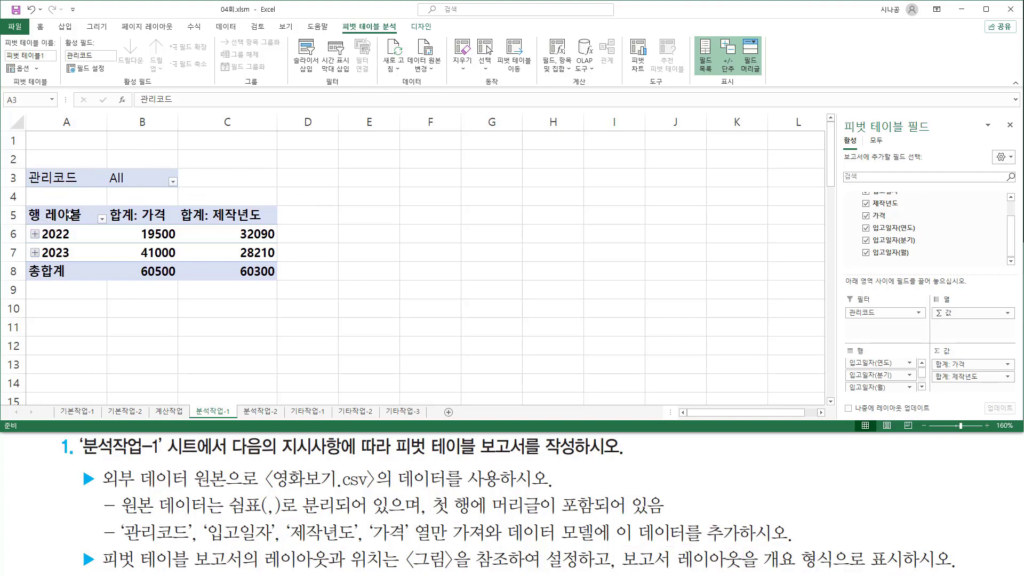
Step: Display the pivot table's report layout in outline form (개요 형식으로 표시)
left_click(142, 216)
left_click(158, 253)
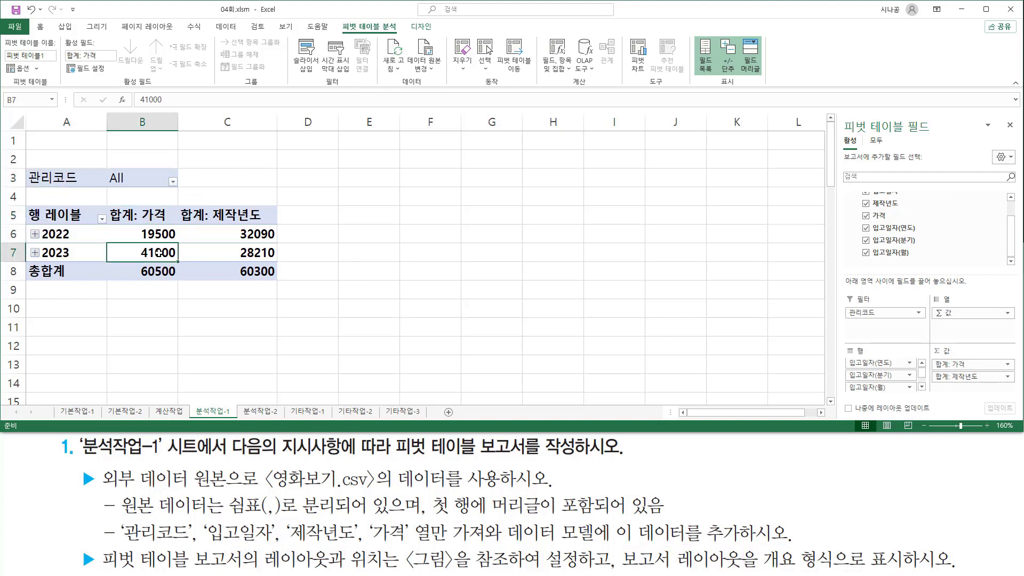
key("ctrl+2")
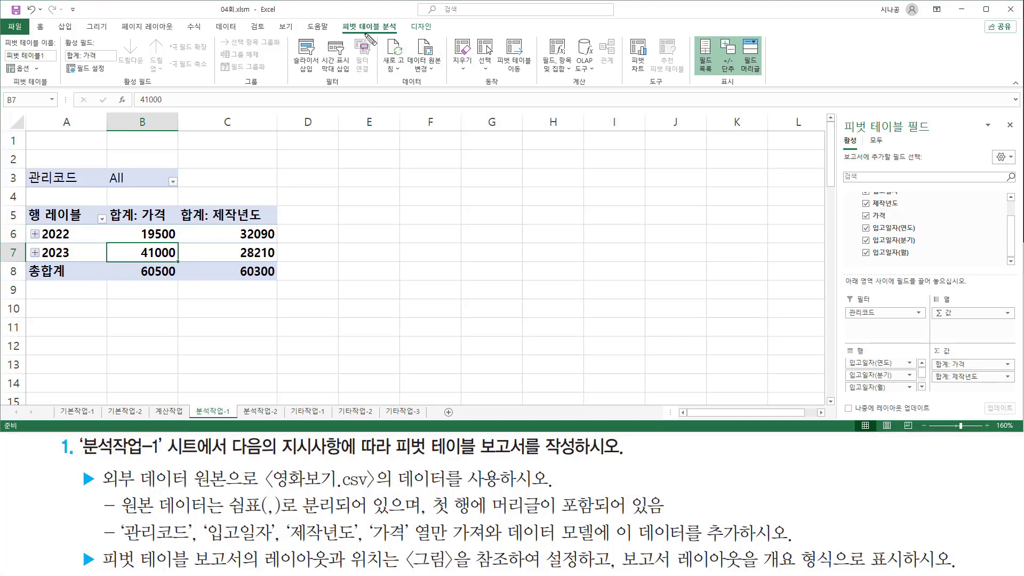
mouse_move(338, 19)
left_mouse_down()
mouse_move(349, 33)
mouse_move(437, 36)
left_mouse_up()
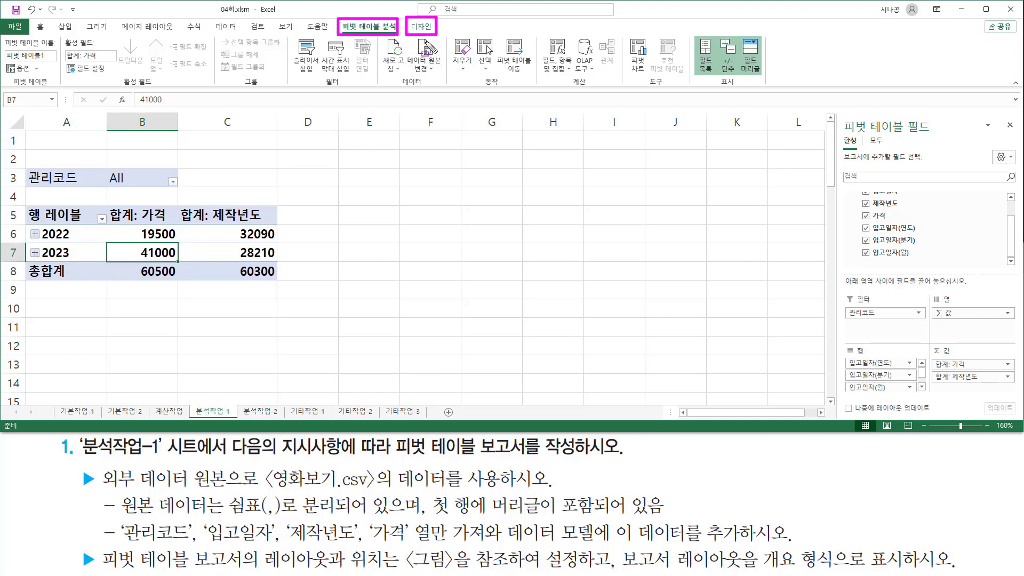
key("Escape")
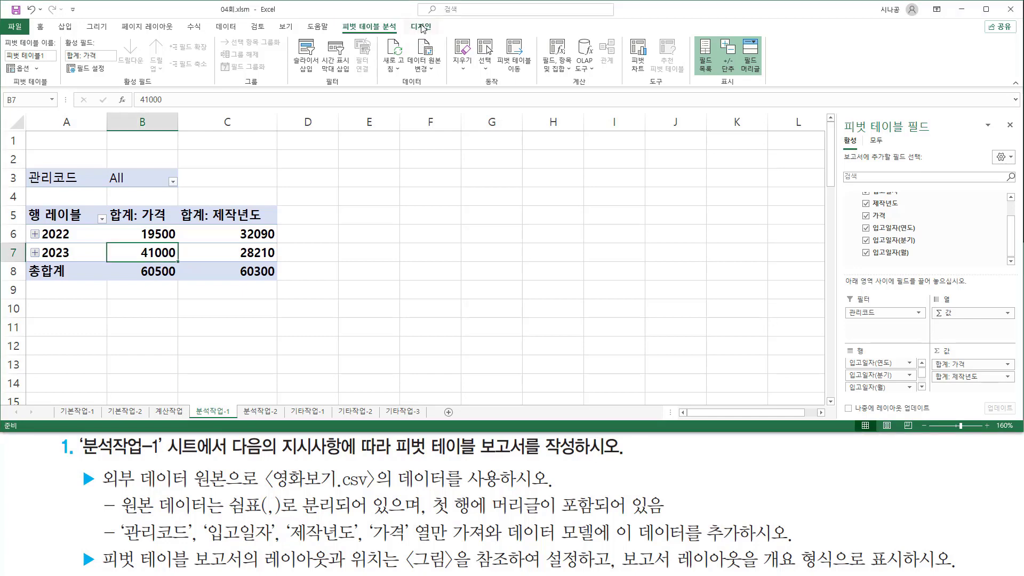
left_click(406, 27)
left_click_drag(404, 19, 441, 34)
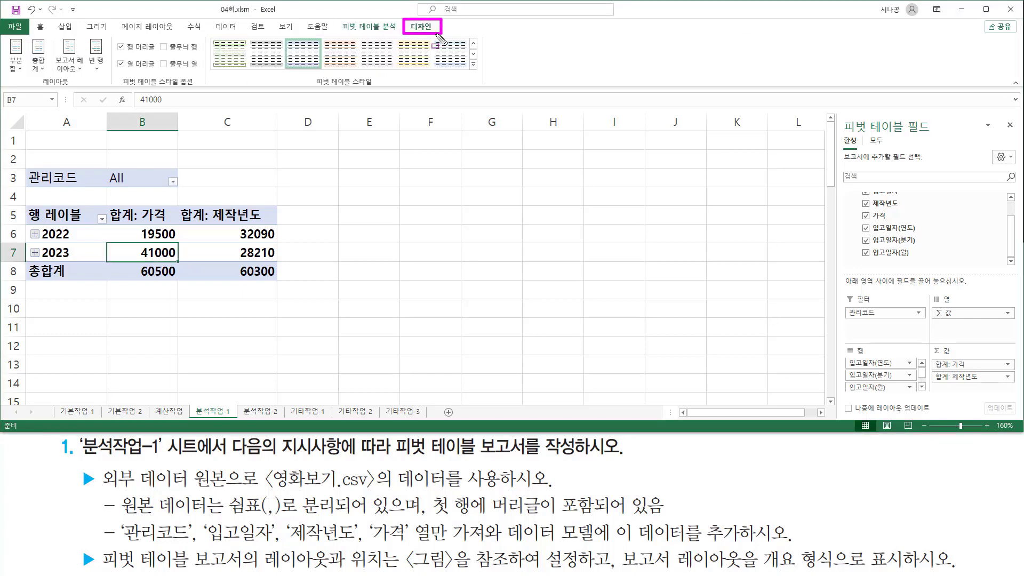
left_click_drag(37, 86, 73, 86)
left_click_drag(52, 38, 86, 78)
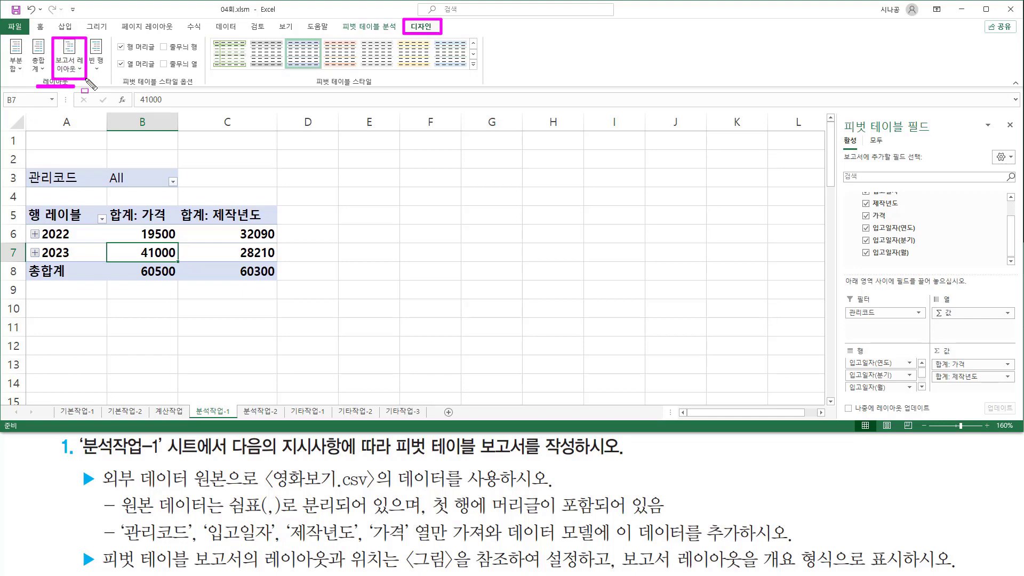
key("Escape")
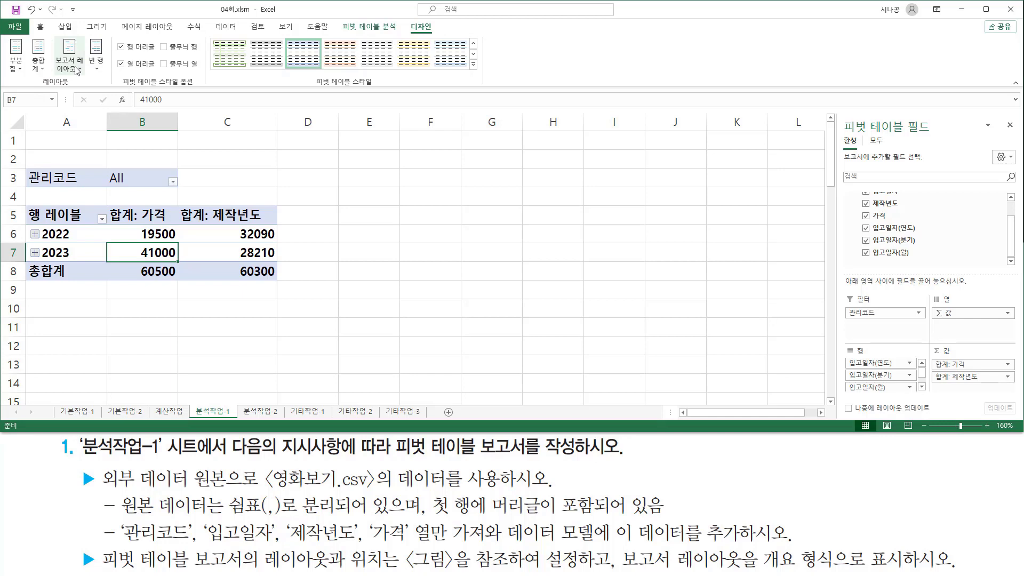
left_click(77, 69)
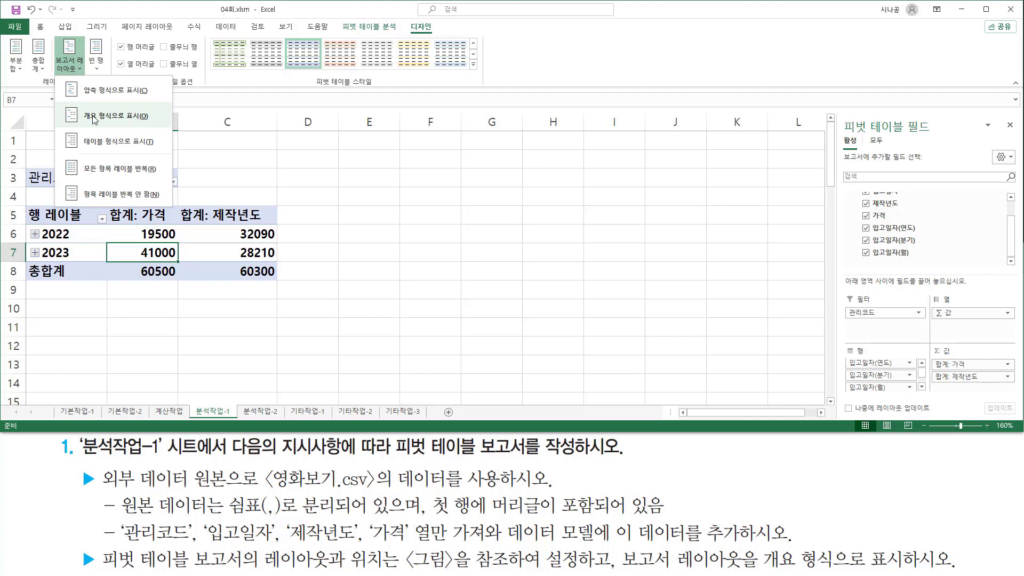
left_click(94, 117)
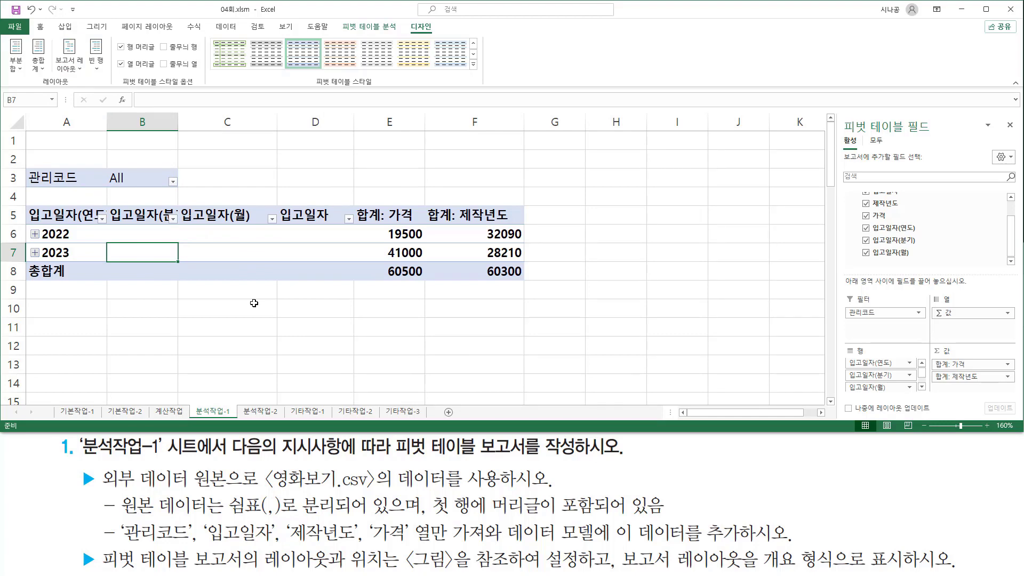
key("ctrl+2")
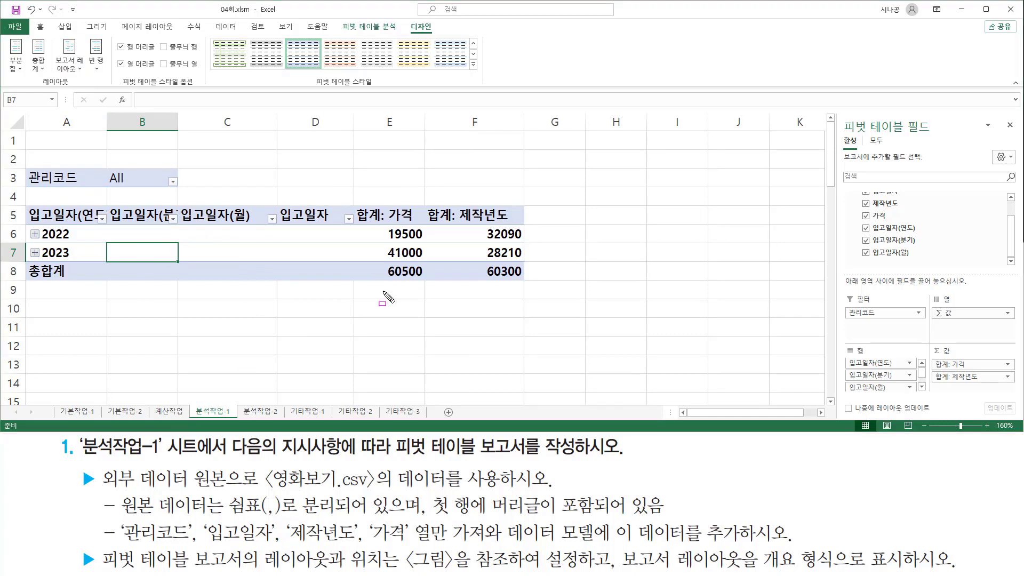
left_click_drag(390, 224, 510, 224)
mouse_move(427, 201)
left_mouse_down()
mouse_move(426, 219)
mouse_move(452, 229)
left_mouse_up()
mouse_move(353, 199)
left_mouse_down()
mouse_move(353, 213)
mouse_move(383, 230)
left_mouse_up()
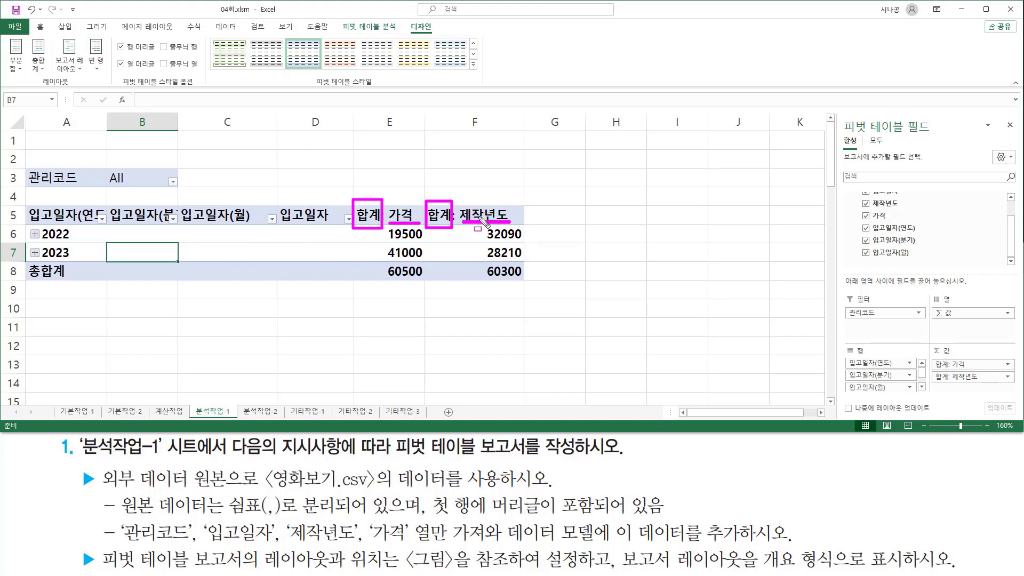
key("Escape")
Step: Summarize the 가격 values in the pivot table by minimum (최소값)
left_click(400, 235)
left_click(394, 253)
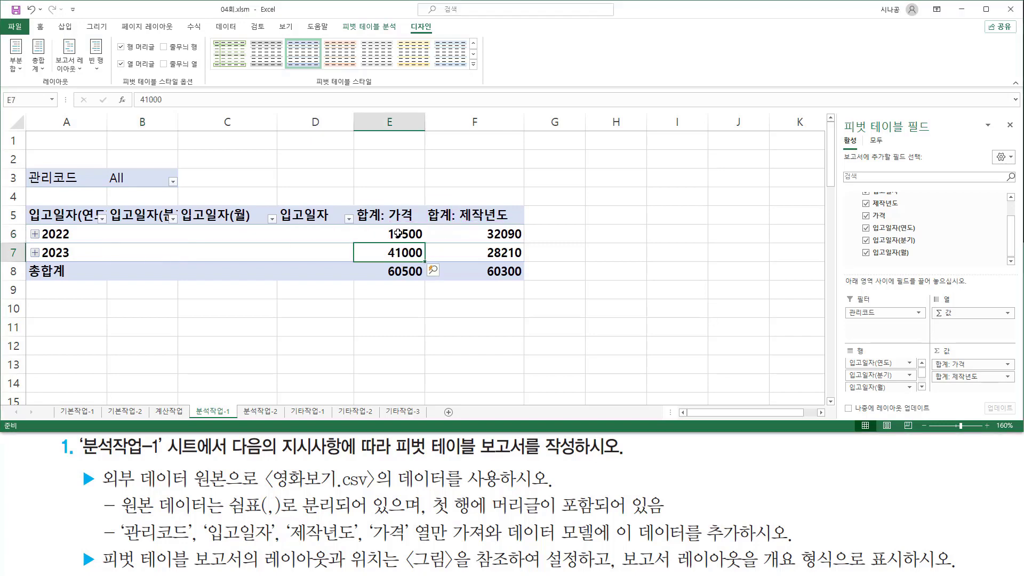
left_click(381, 233)
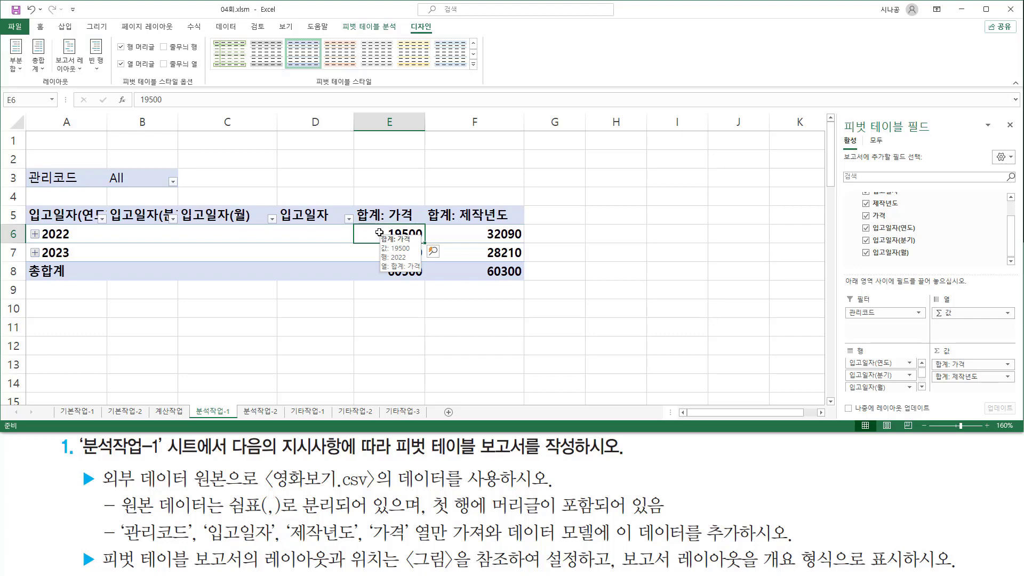
right_click(380, 233)
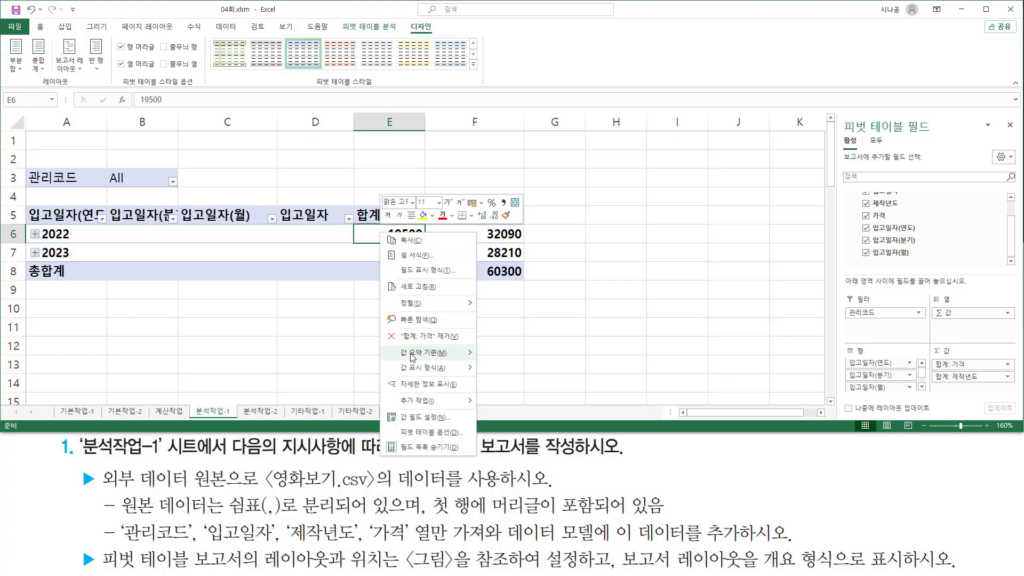
mouse_move(411, 355)
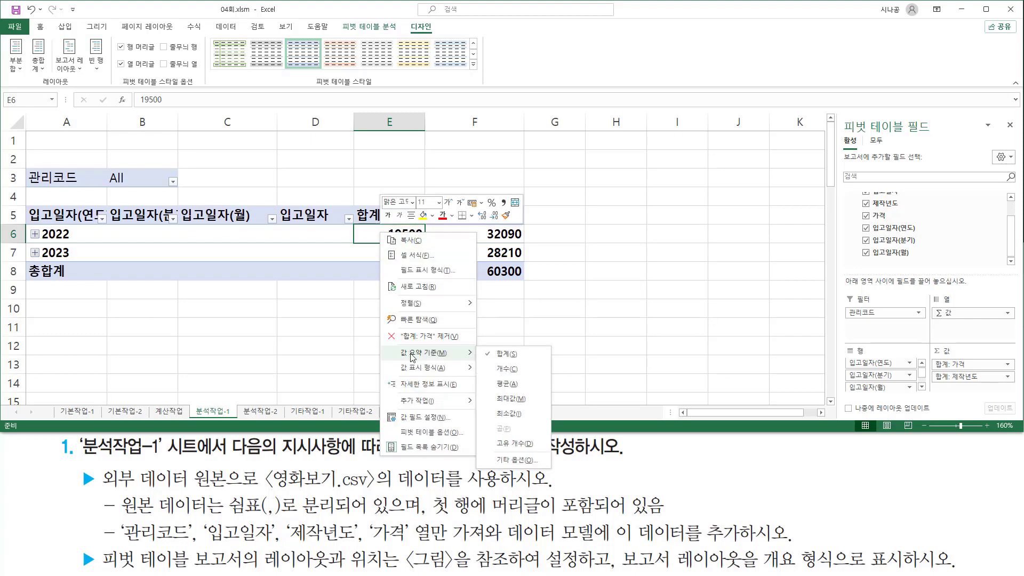
left_click(511, 415)
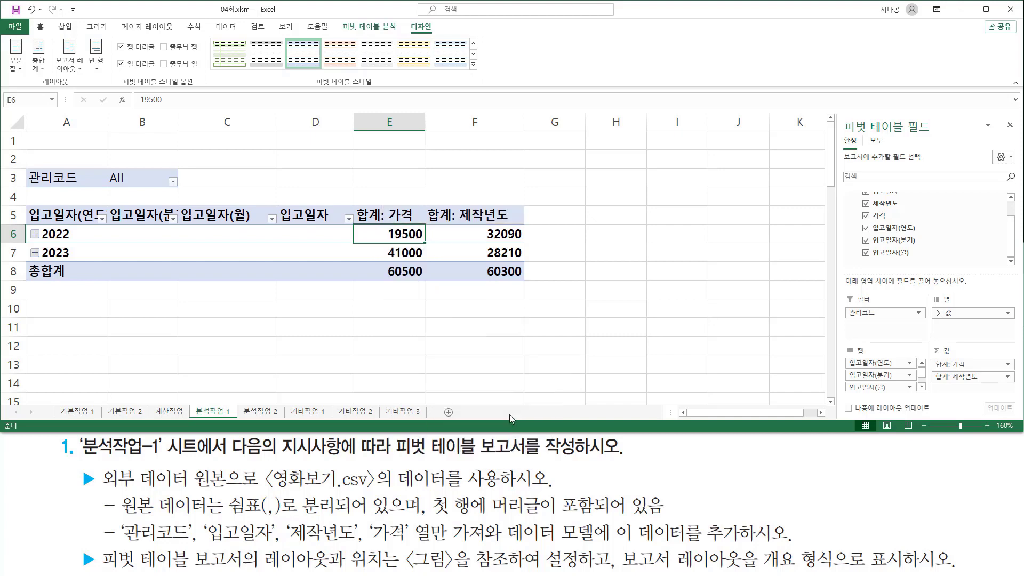
Step: Change the summary function of the 제작년도 value field to minimum (최소값)
left_click(502, 250)
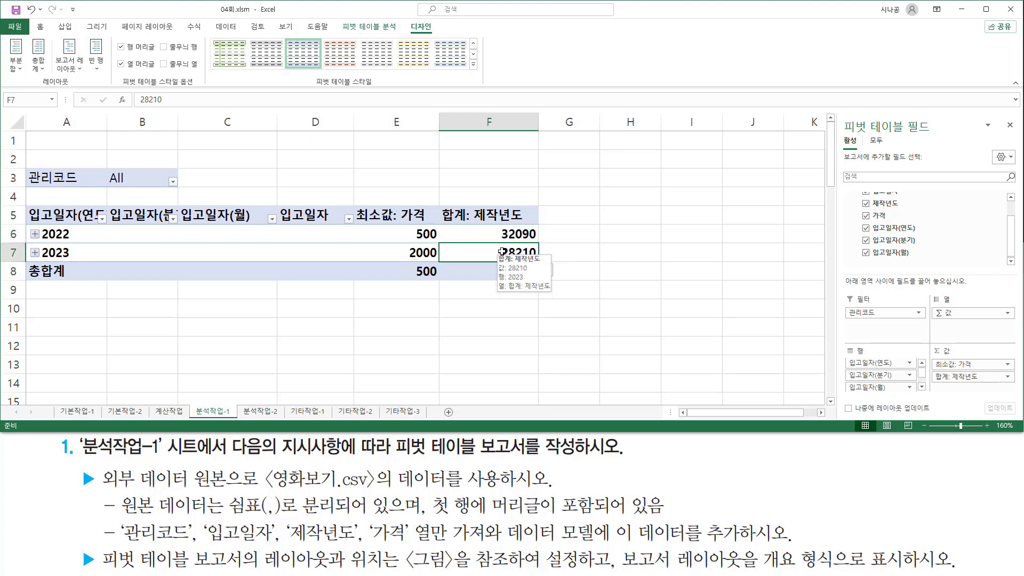
right_click(503, 251)
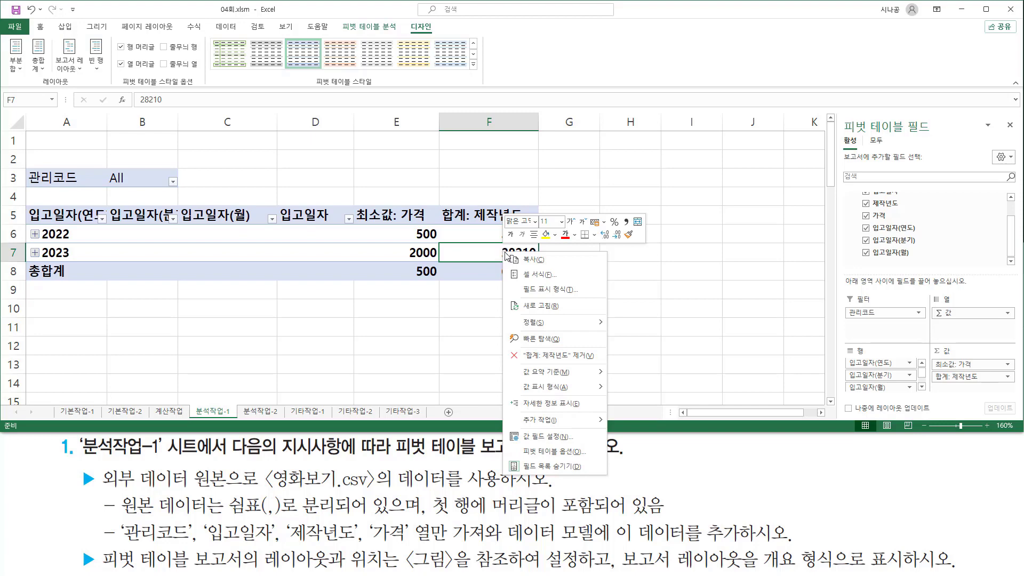
mouse_move(546, 378)
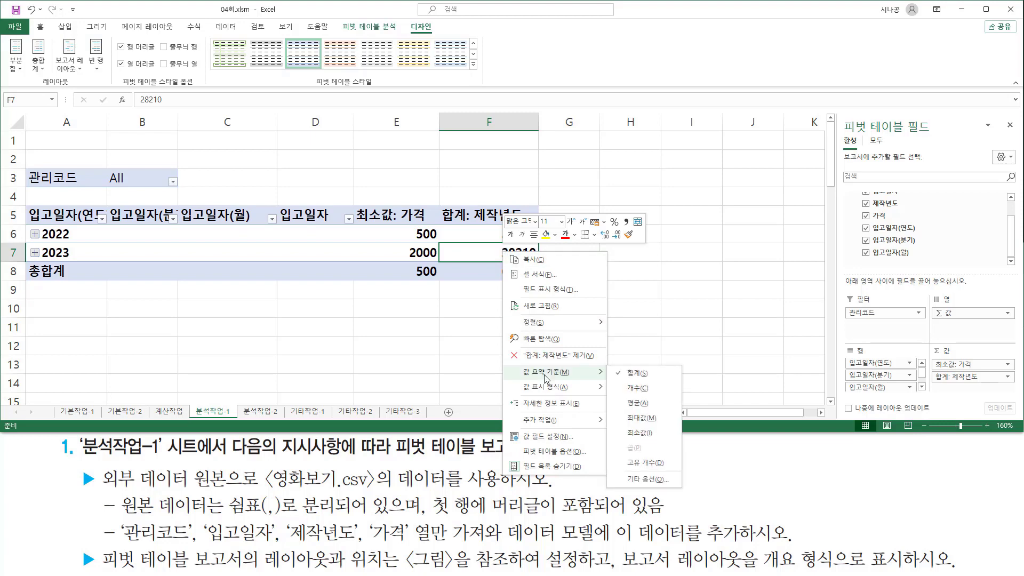
left_click(640, 436)
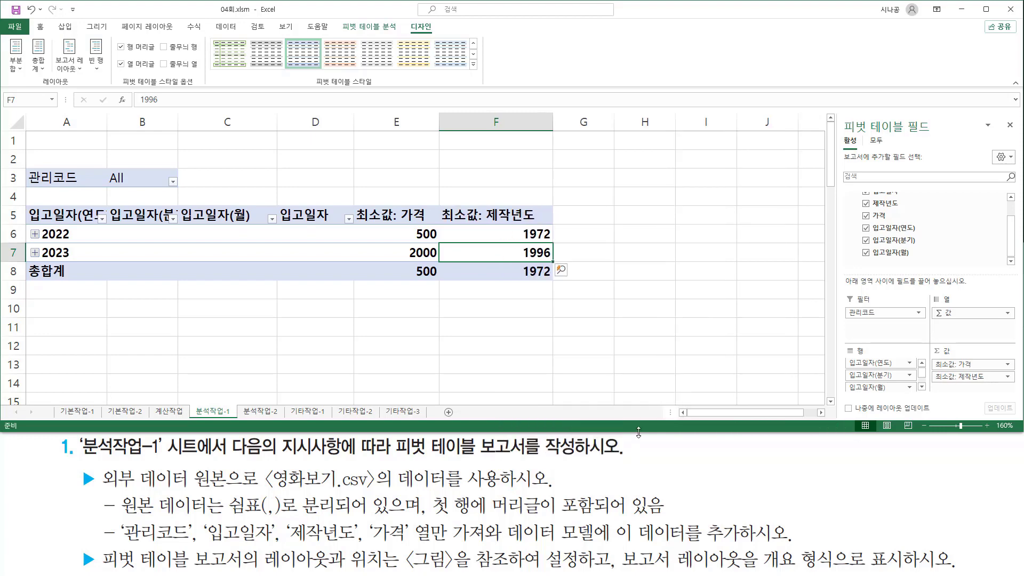
left_click_drag(356, 223, 479, 224)
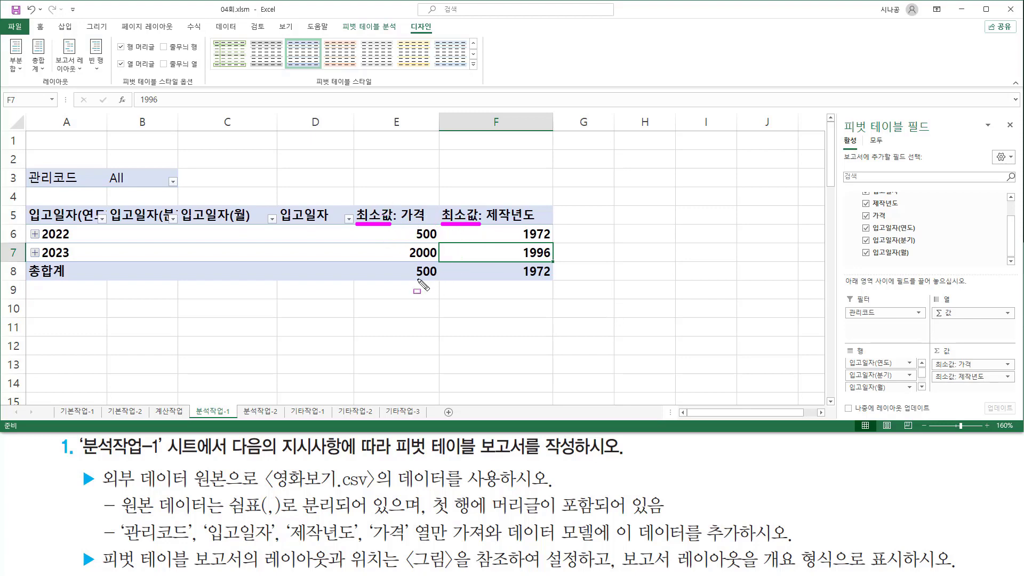
key("Escape")
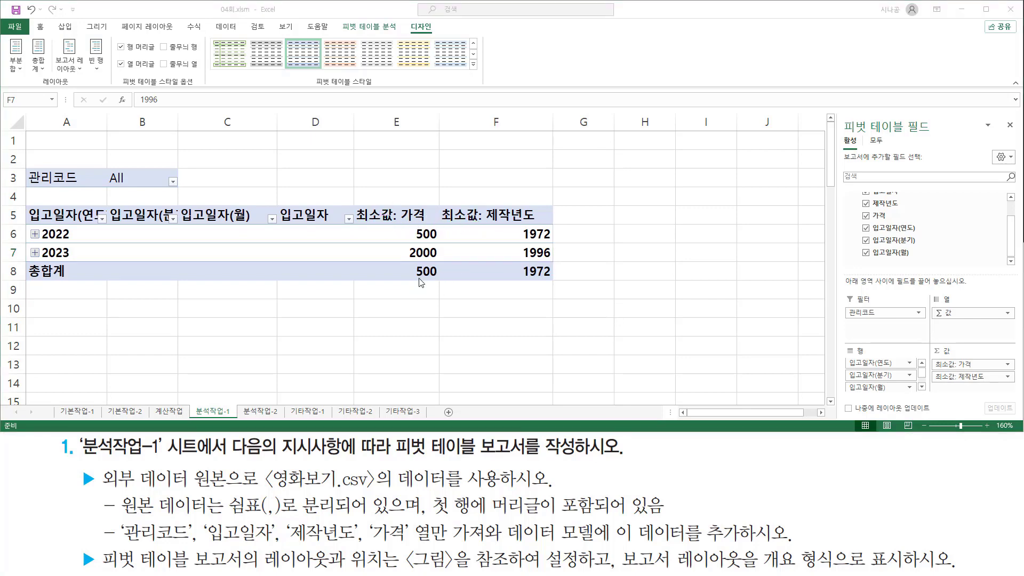
left_click_drag(74, 468, 964, 570)
key("Escape")
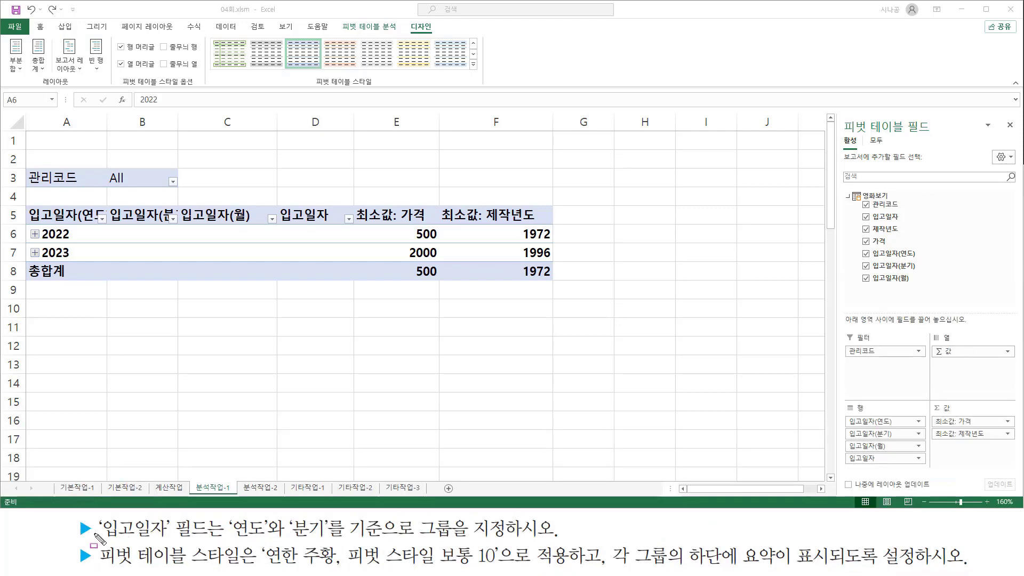
left_click_drag(99, 539, 327, 540)
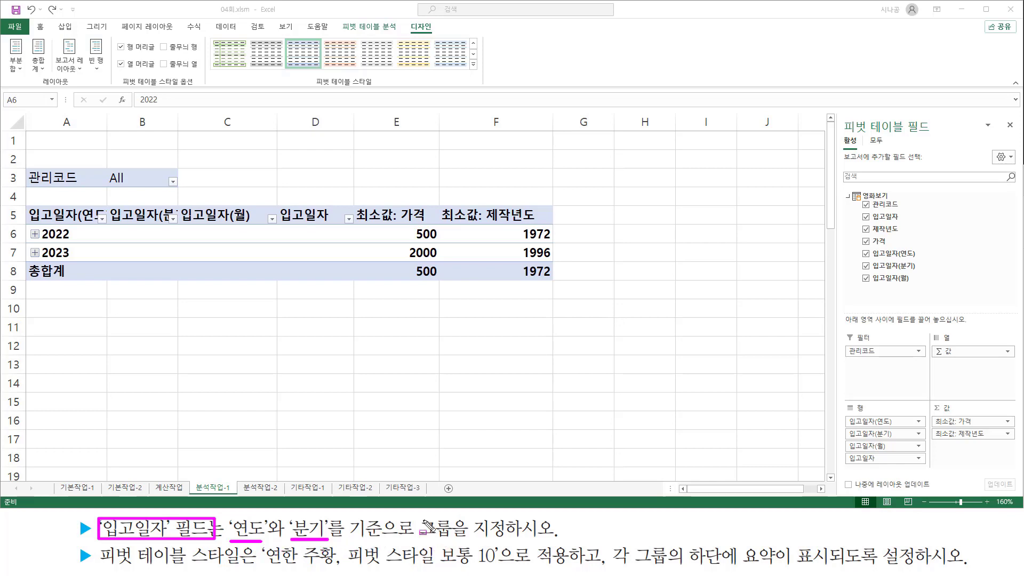
left_click_drag(414, 514, 520, 540)
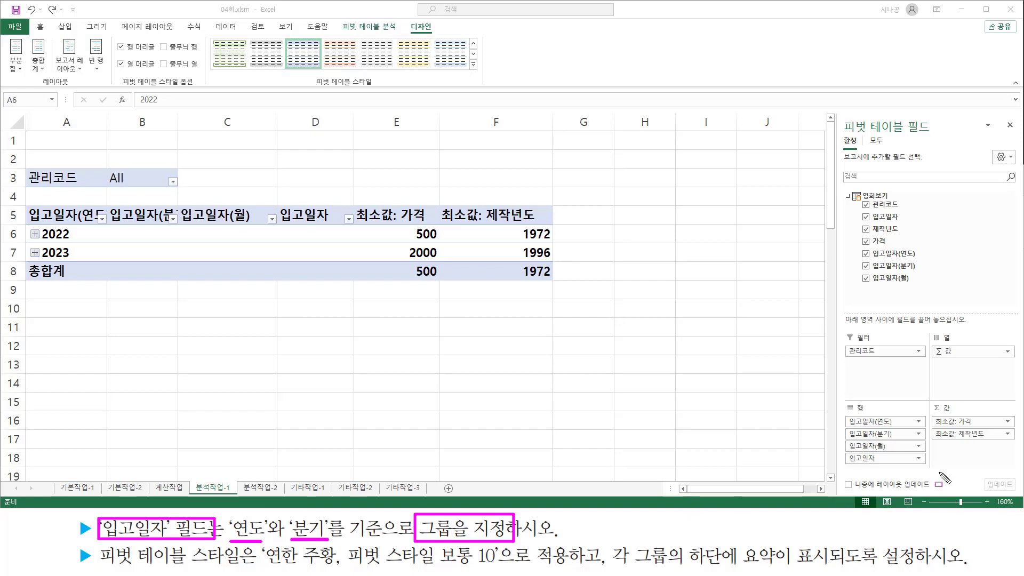
left_click_drag(846, 455, 928, 467)
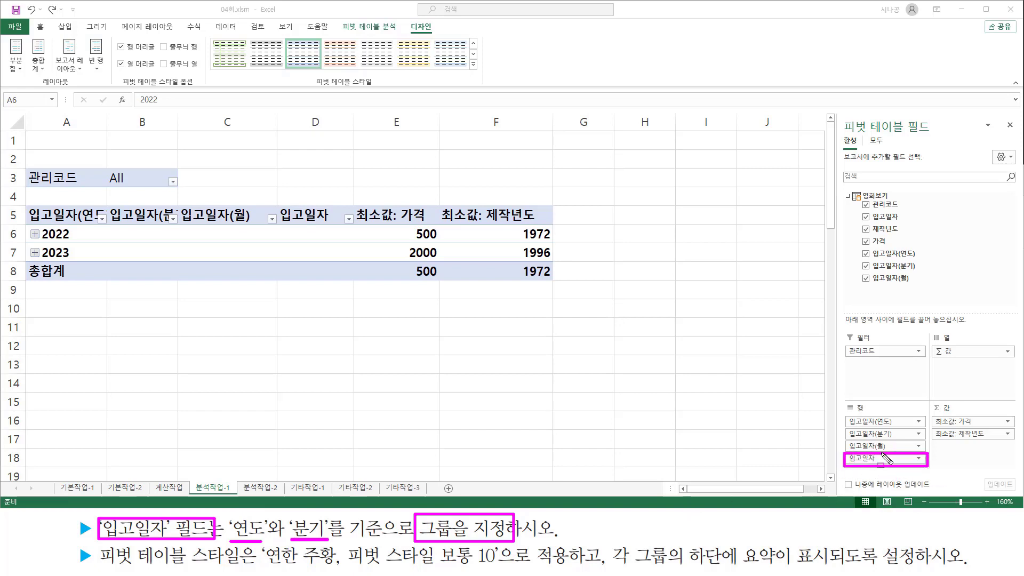
mouse_move(846, 413)
left_mouse_down()
mouse_move(848, 427)
mouse_move(901, 433)
mouse_move(897, 452)
left_mouse_up()
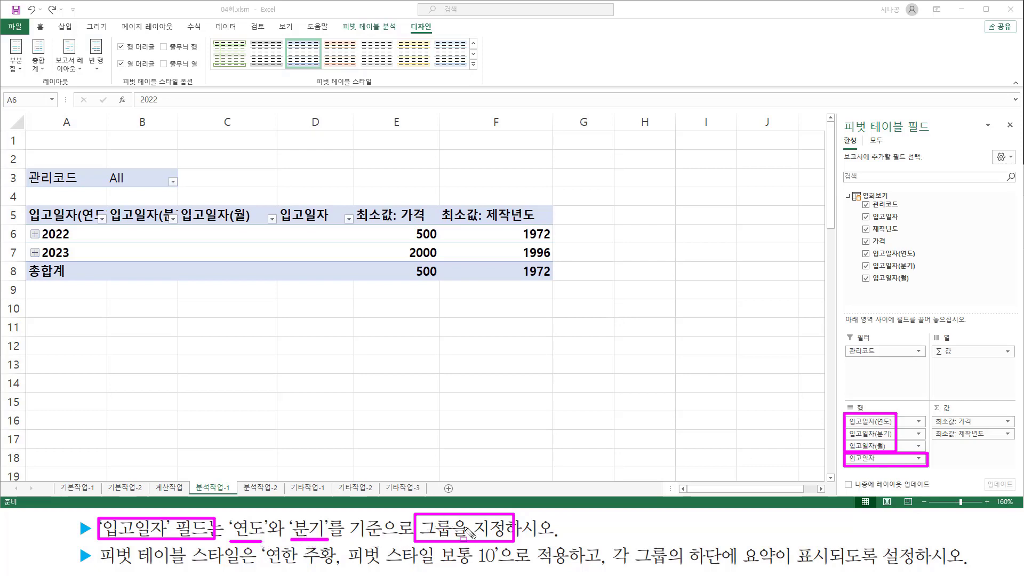
key("Escape")
Step: Group the 입고일자 field by quarter (분기) and year (연) only, excluding month (월)
left_click(91, 235)
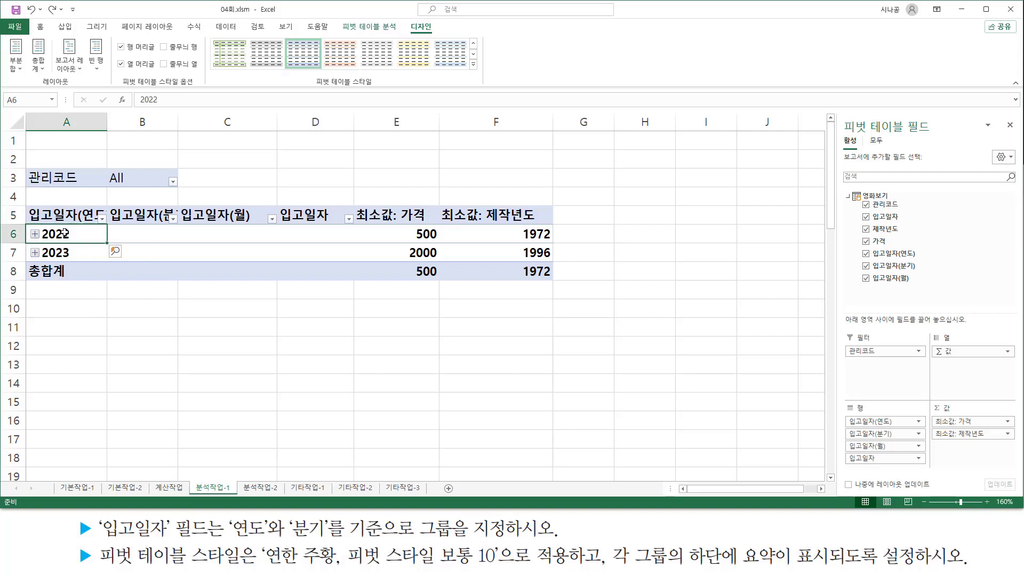
right_click(100, 229)
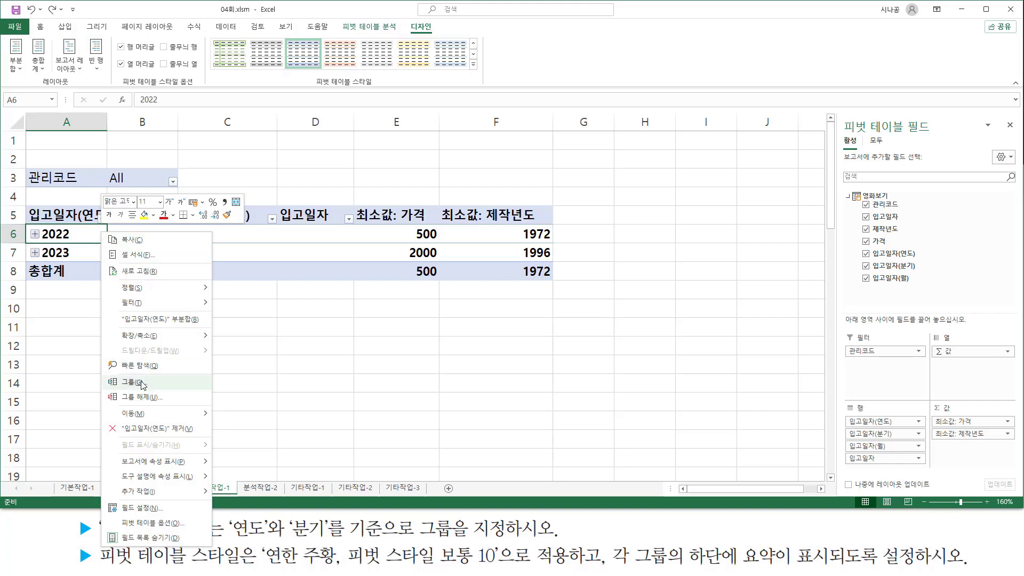
left_click(143, 383)
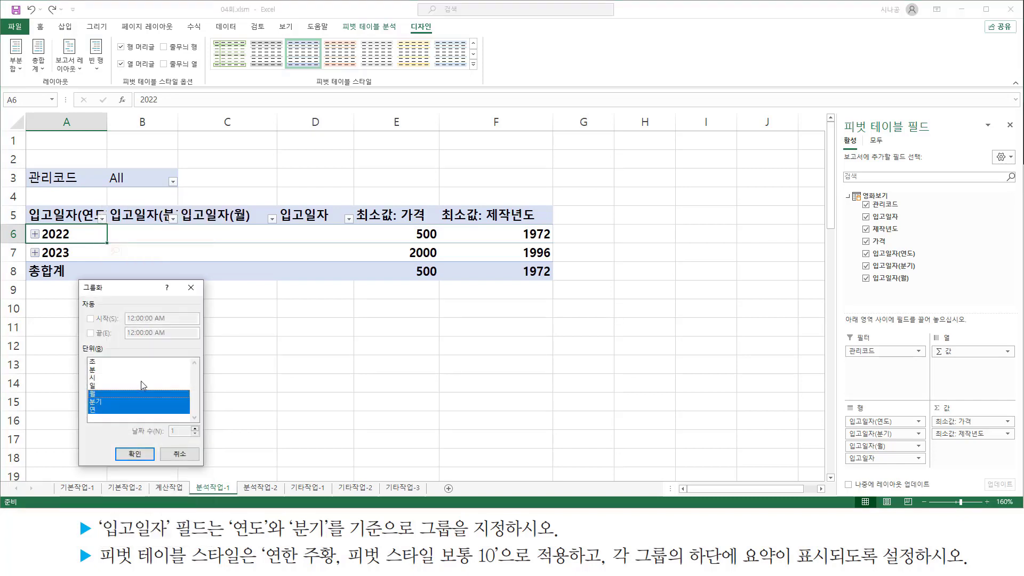
key("ctrl+2")
left_click_drag(83, 384, 120, 421)
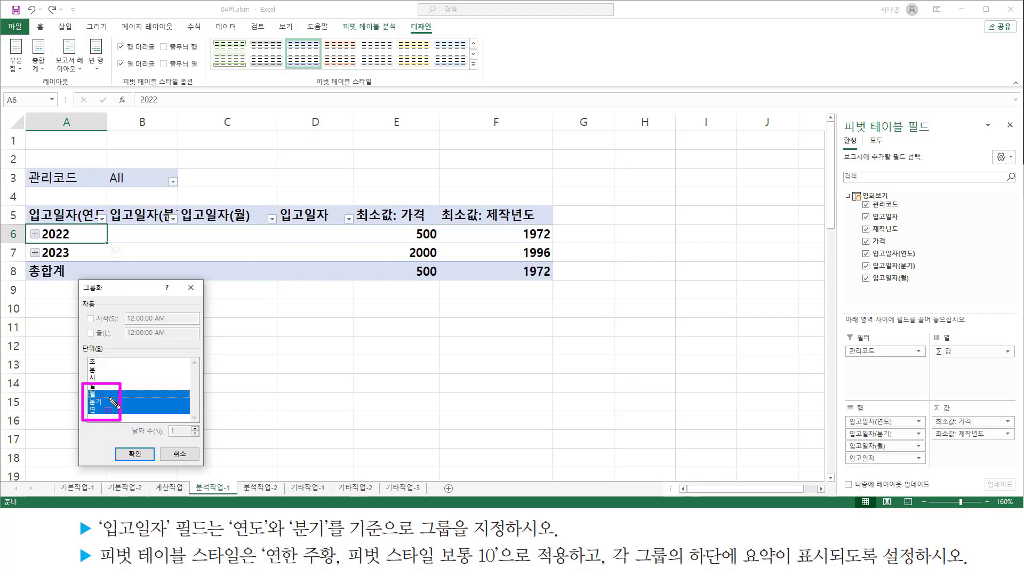
left_click_drag(85, 388, 110, 398)
key("Escape")
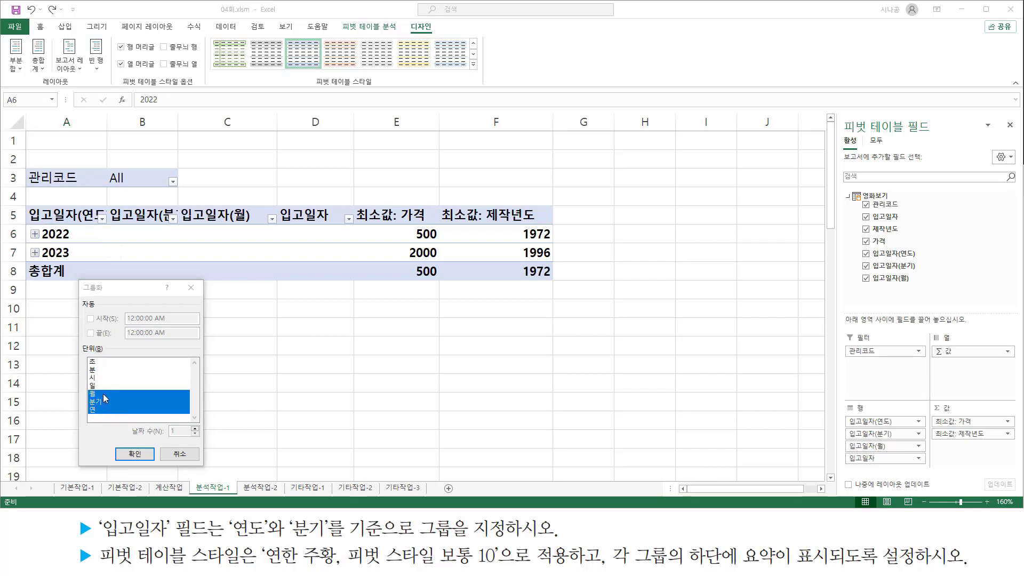
left_click(103, 393)
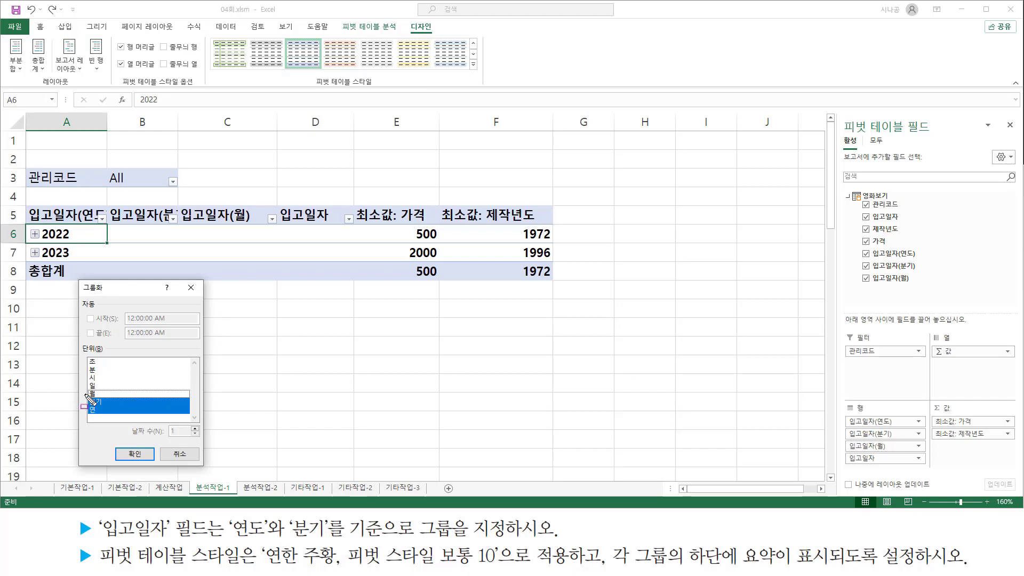
left_click_drag(86, 393, 108, 416)
left_click_drag(114, 448, 154, 462)
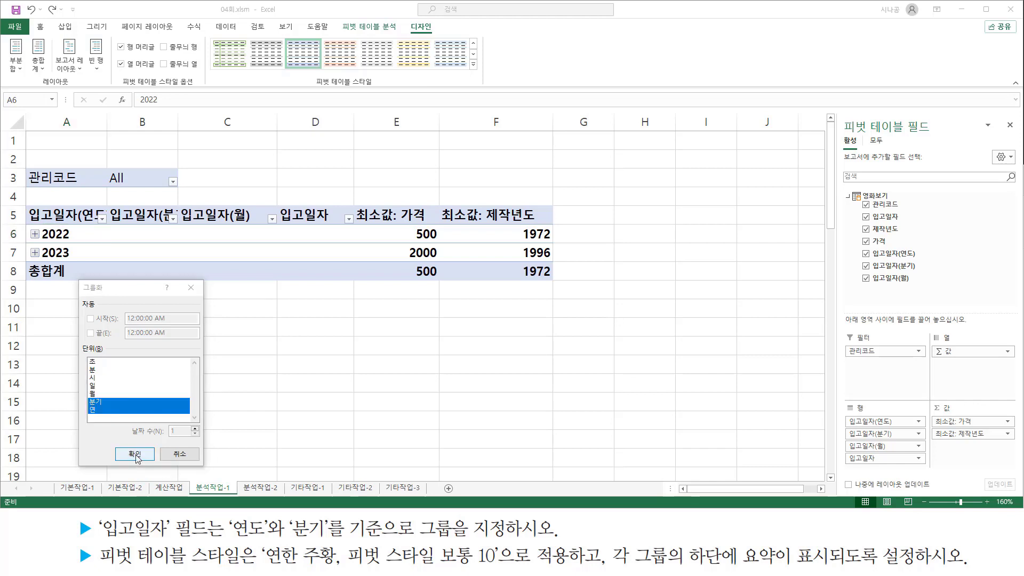
left_click(144, 455)
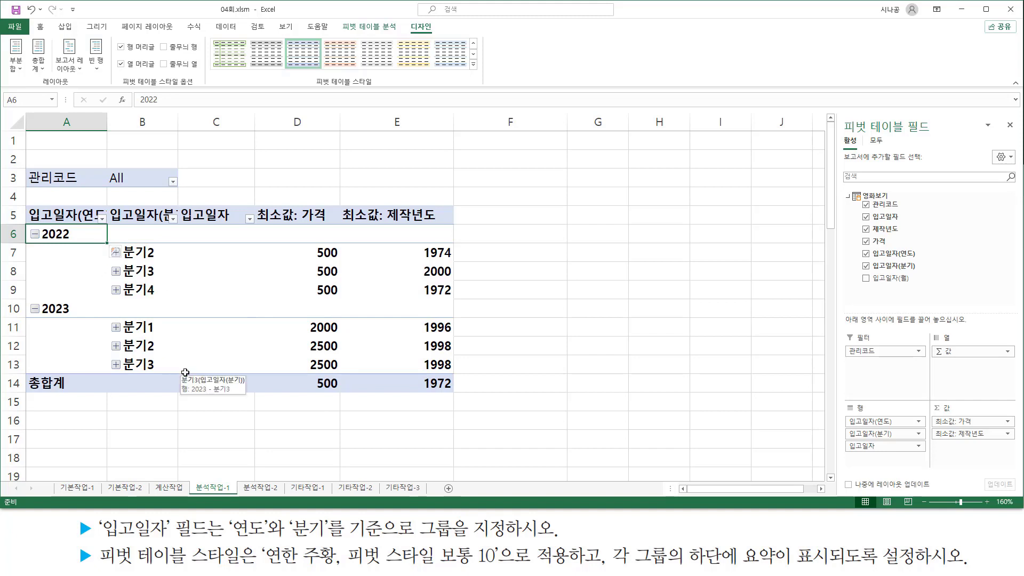
Step: Apply the pivot table style 연한 주황, 피벗 스타일 보통 10 to the pivot table
left_click_drag(96, 567, 570, 568)
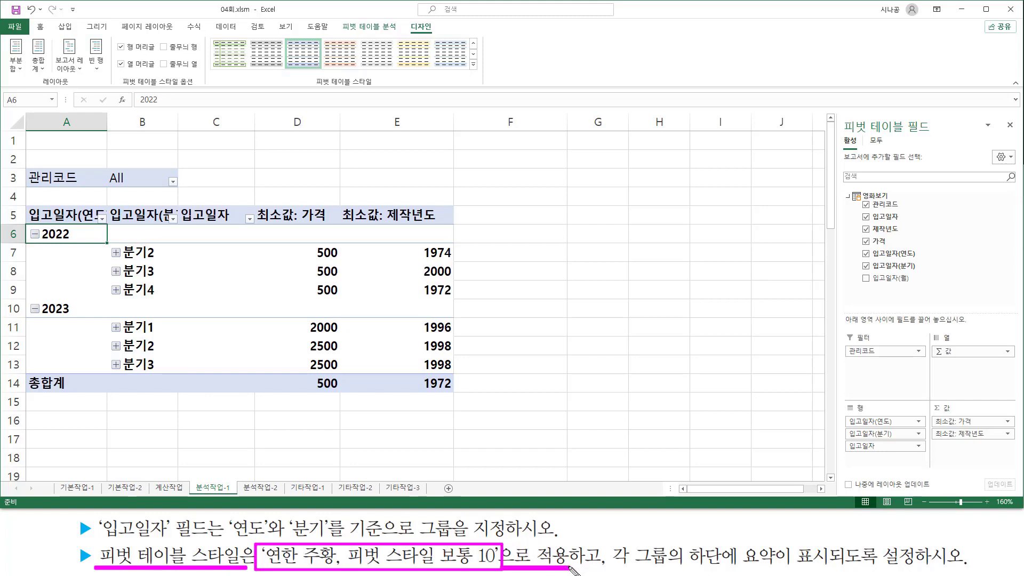
left_click_drag(606, 537, 607, 565)
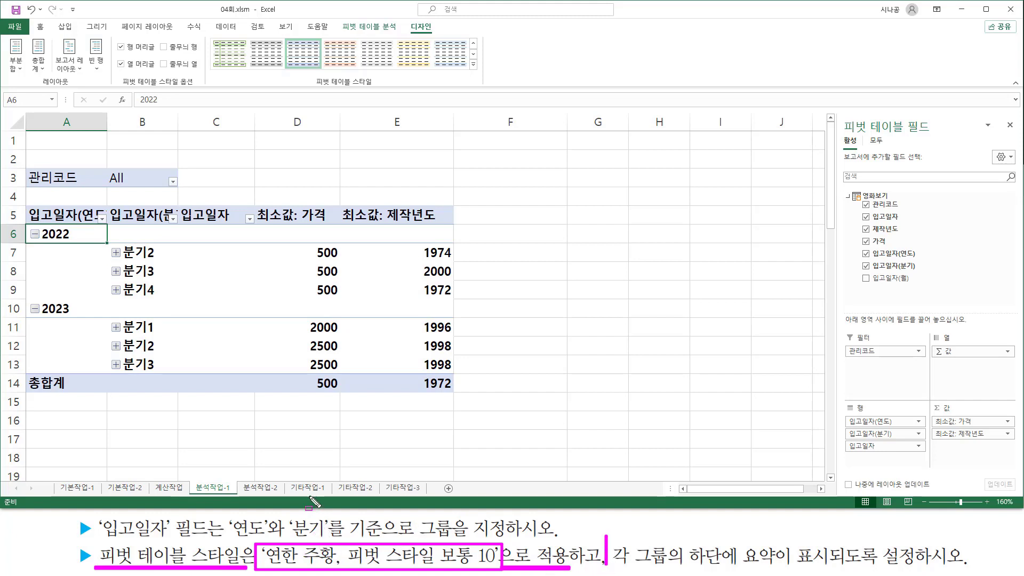
key("Escape")
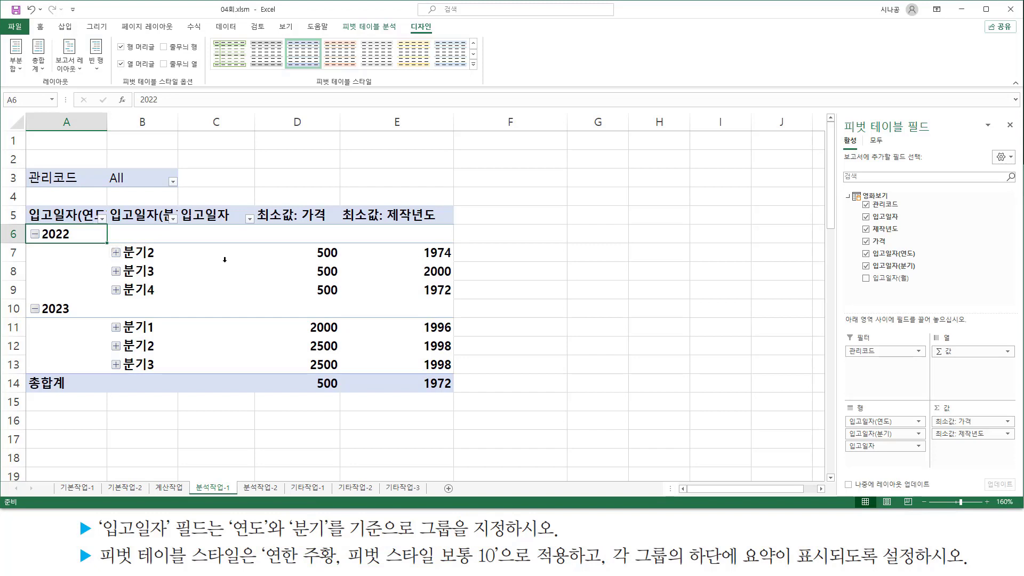
left_click(224, 260)
left_click(171, 254)
left_click(213, 254)
left_click(313, 250)
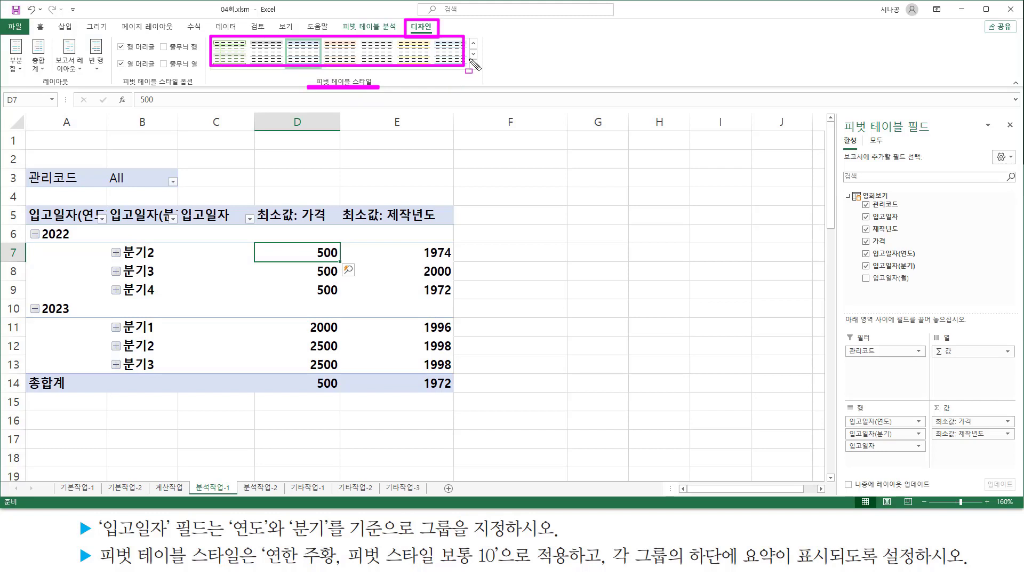
left_click_drag(469, 57, 481, 72)
key("Escape")
left_click(476, 67)
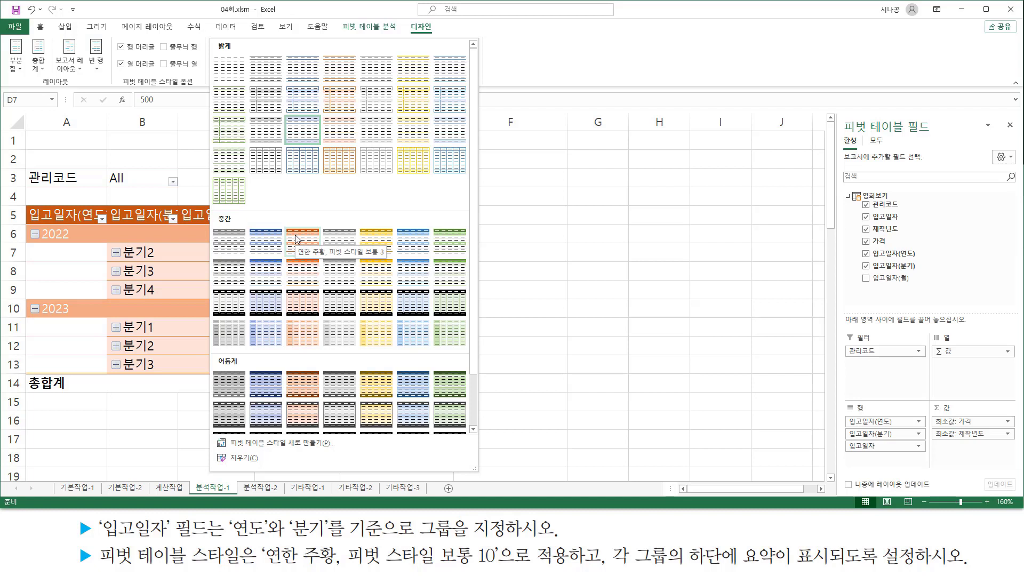
left_click(299, 272)
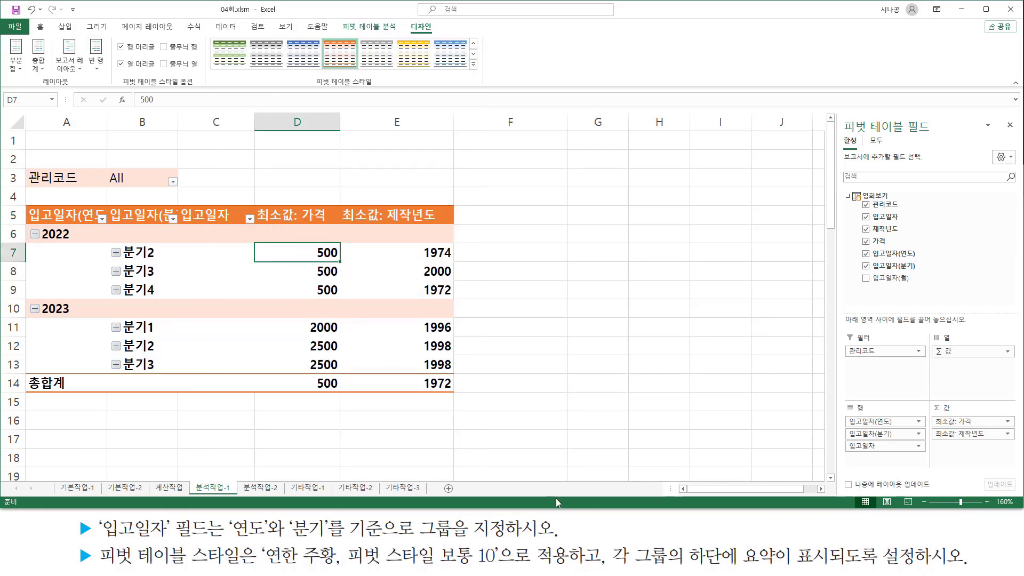
Step: Show all the pivot table's subtotals at the bottom of each group (그룹 하단에 모든 부분합 표시)
key("ctrl+2")
mouse_move(599, 538)
left_mouse_down()
mouse_move(599, 569)
mouse_move(839, 567)
left_mouse_up()
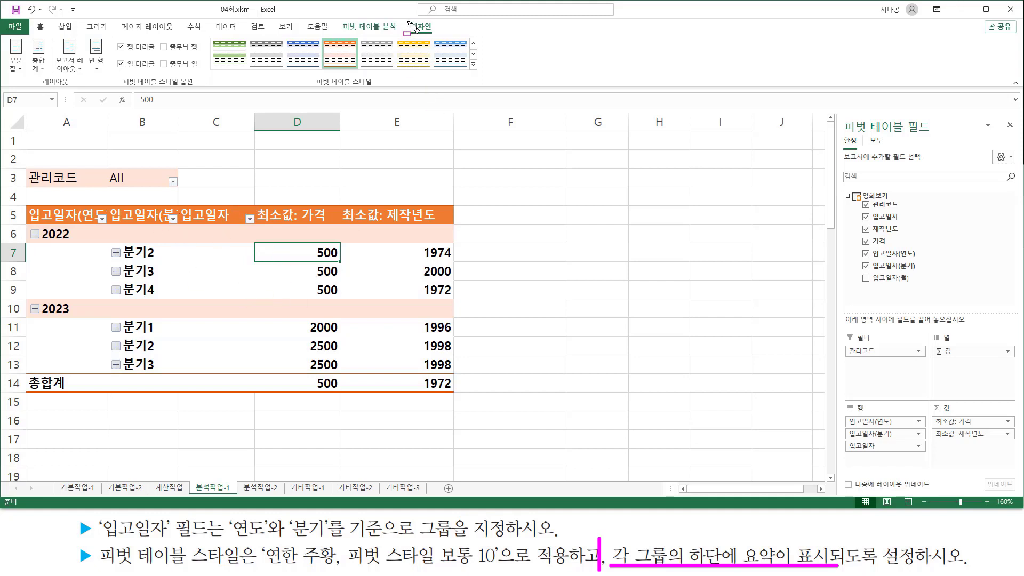
left_click_drag(406, 20, 443, 38)
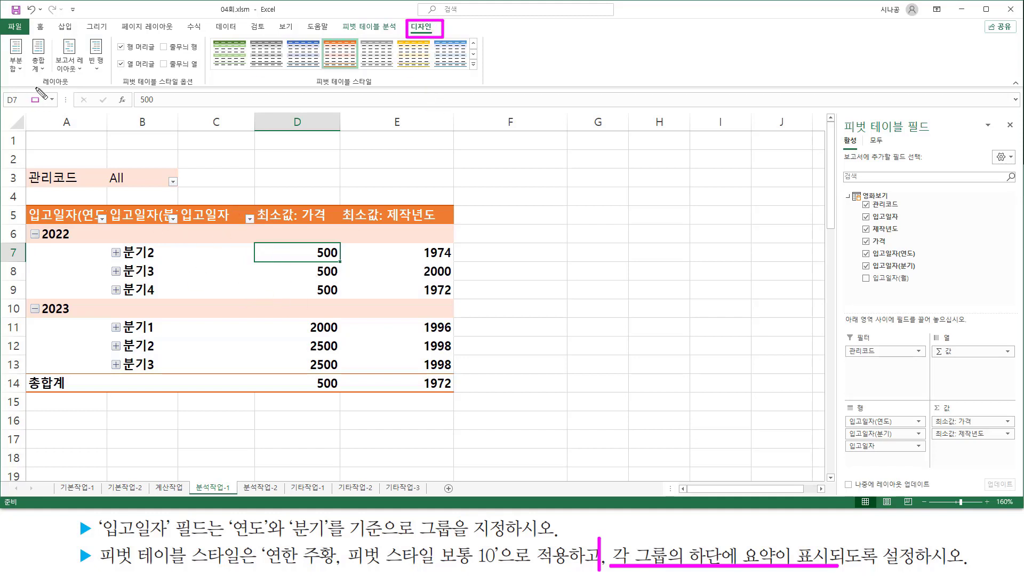
left_click_drag(34, 88, 85, 88)
left_click_drag(6, 38, 30, 92)
key("Escape")
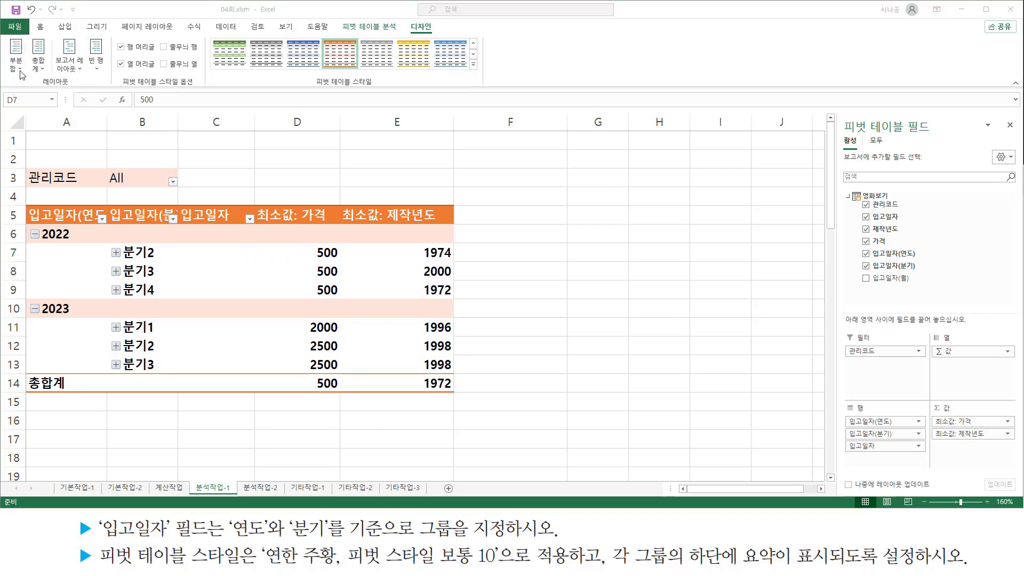
left_click(20, 68)
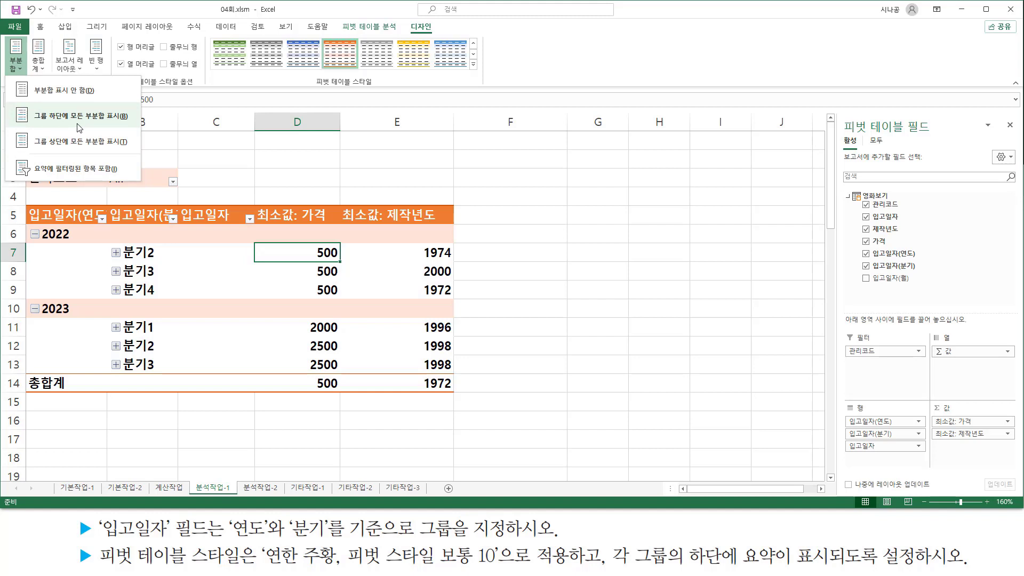
left_click(96, 123)
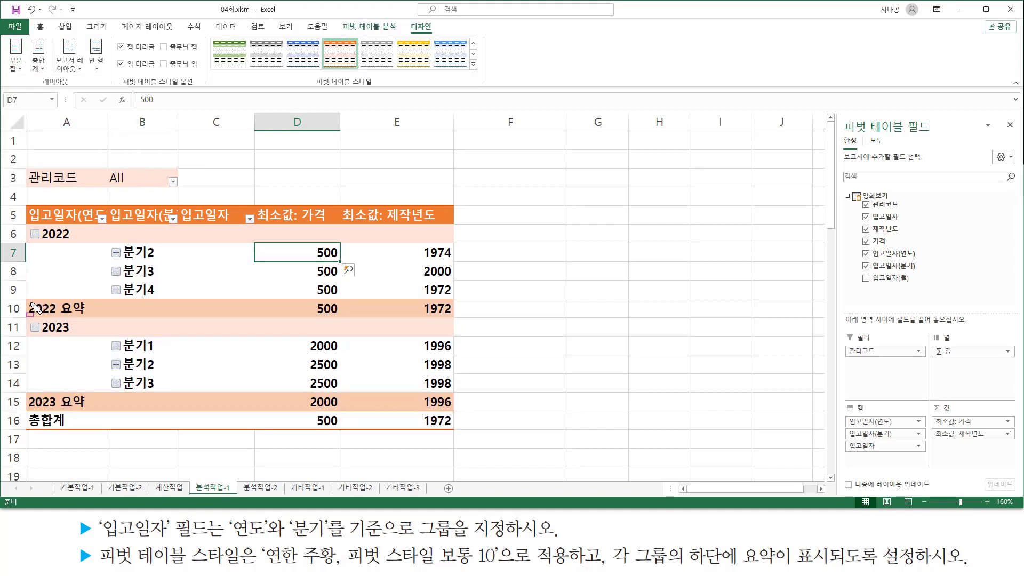
mouse_move(26, 296)
left_mouse_down()
mouse_move(480, 325)
mouse_move(458, 317)
left_mouse_up()
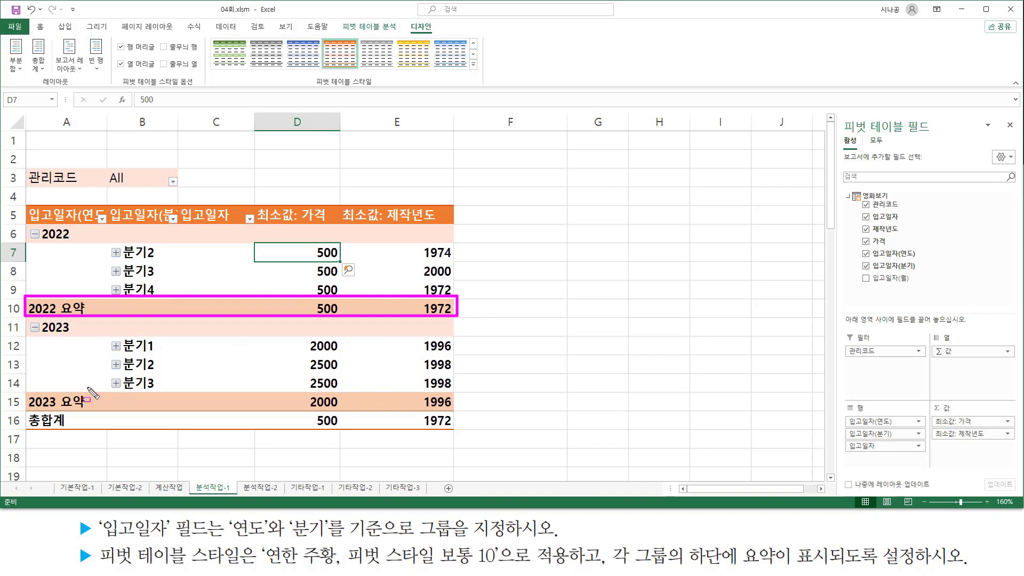
mouse_move(26, 390)
left_mouse_down()
mouse_move(165, 416)
mouse_move(458, 410)
left_mouse_up()
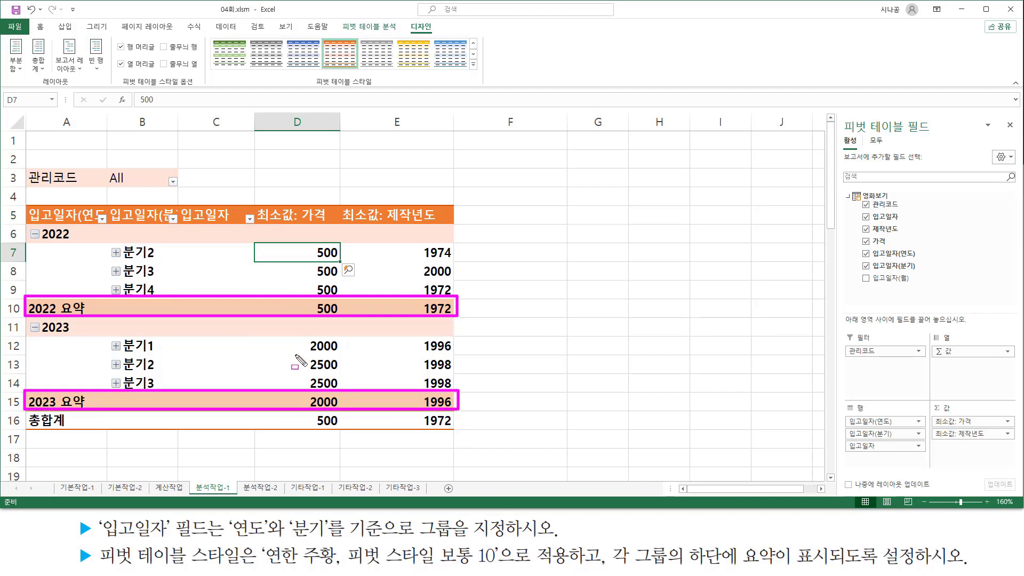
key("Escape")
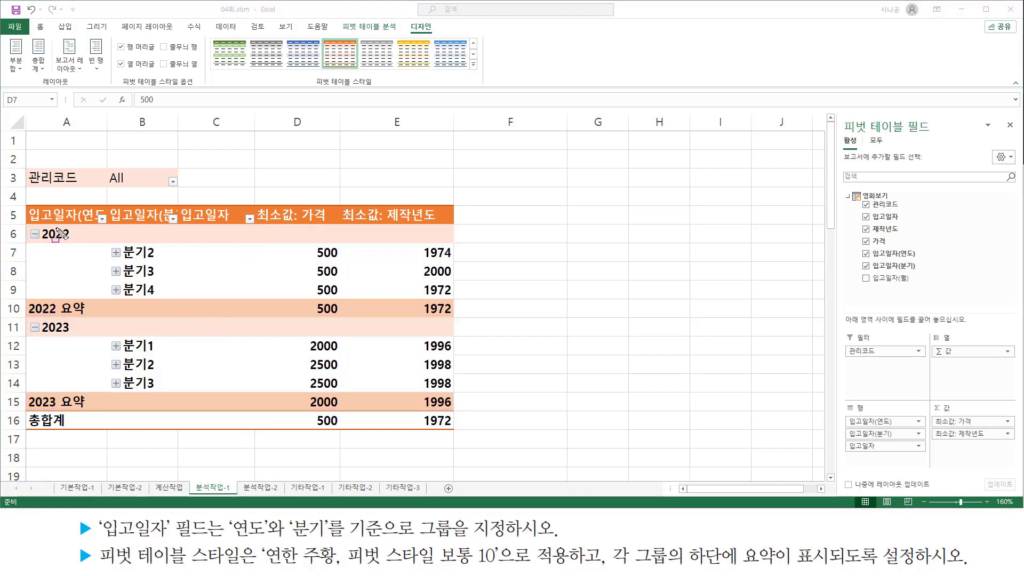
left_click_drag(26, 221, 185, 224)
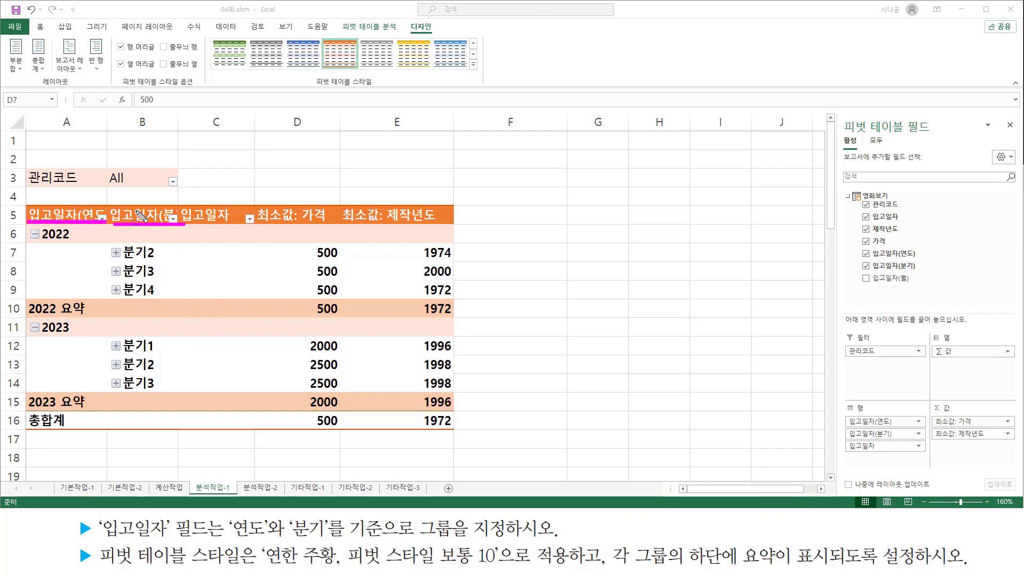
left_click_drag(107, 112, 108, 126)
left_click_drag(180, 112, 180, 130)
key("Escape")
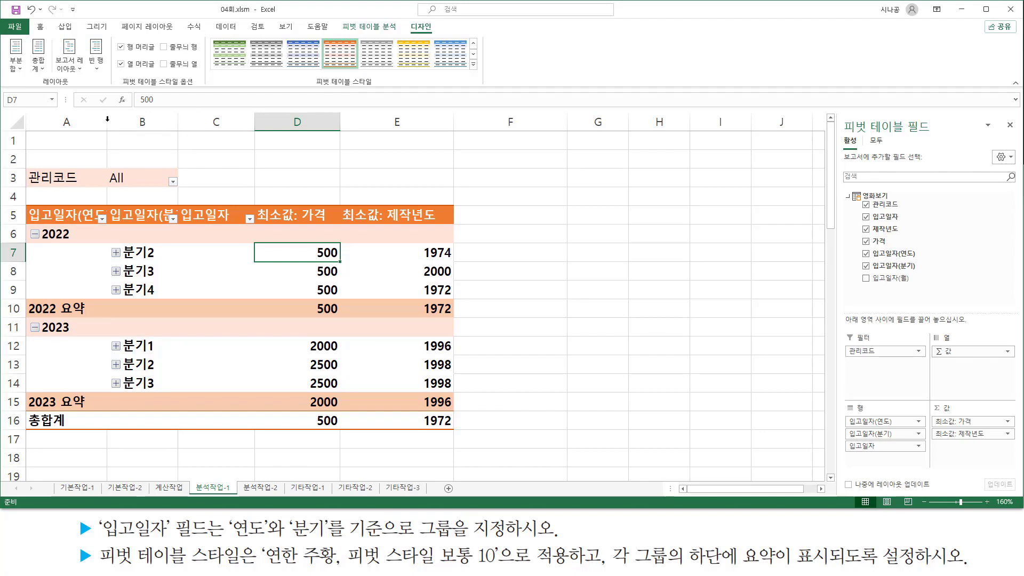
Step: Auto-fit the widths of columns A and B to their contents and deselect the pivot table
double_click(107, 119)
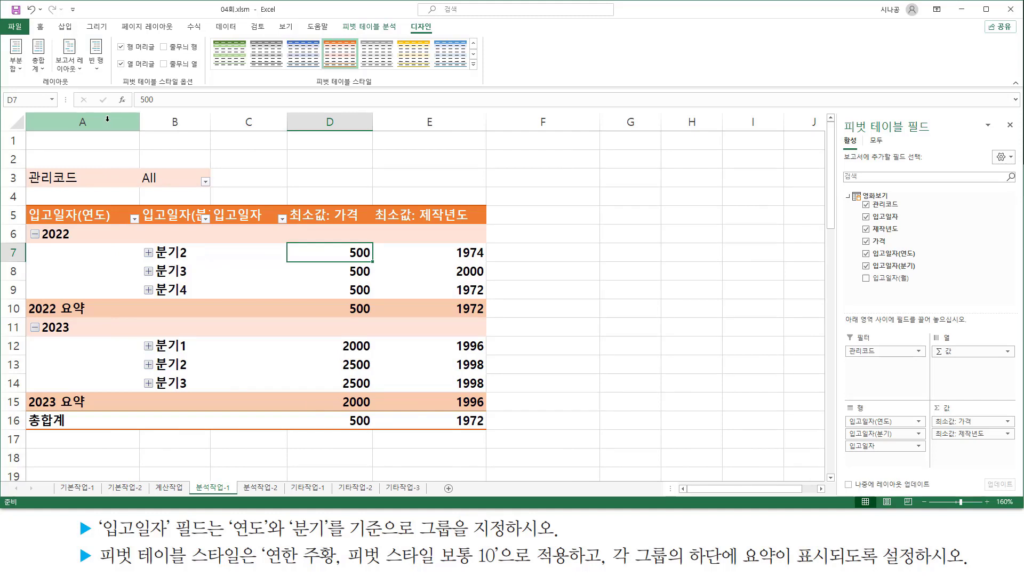
double_click(211, 121)
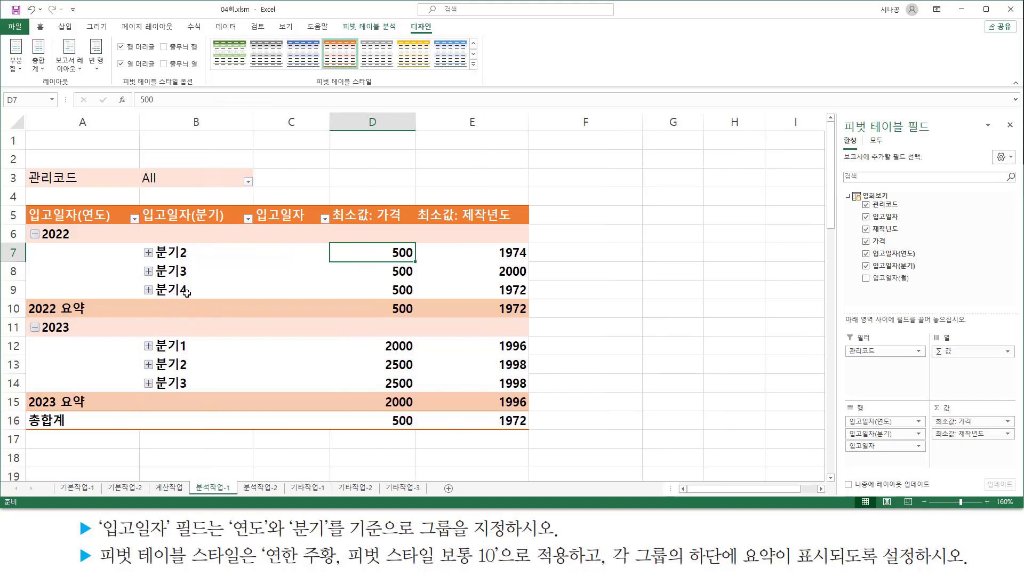
left_click(596, 290)
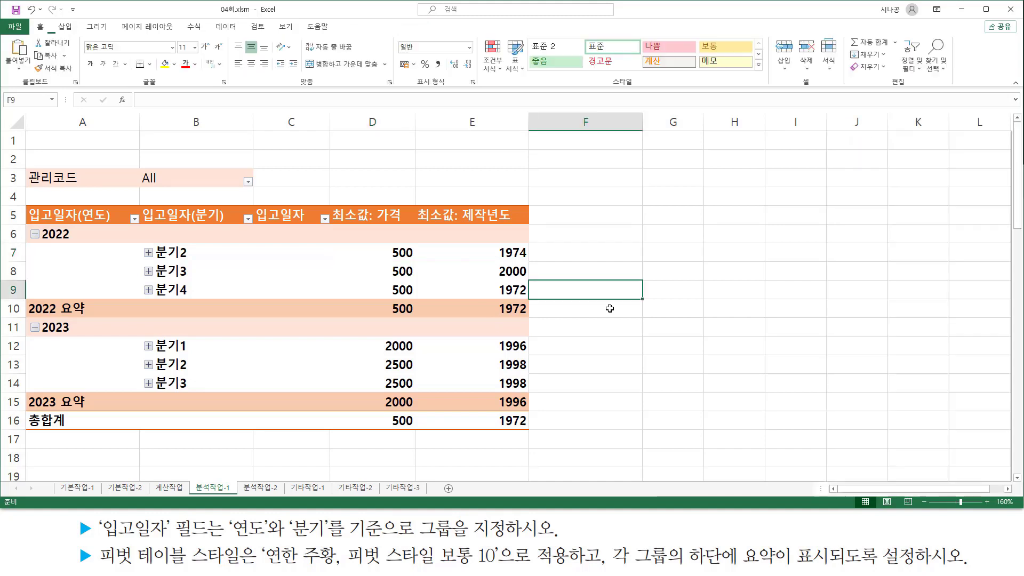
left_click(673, 346)
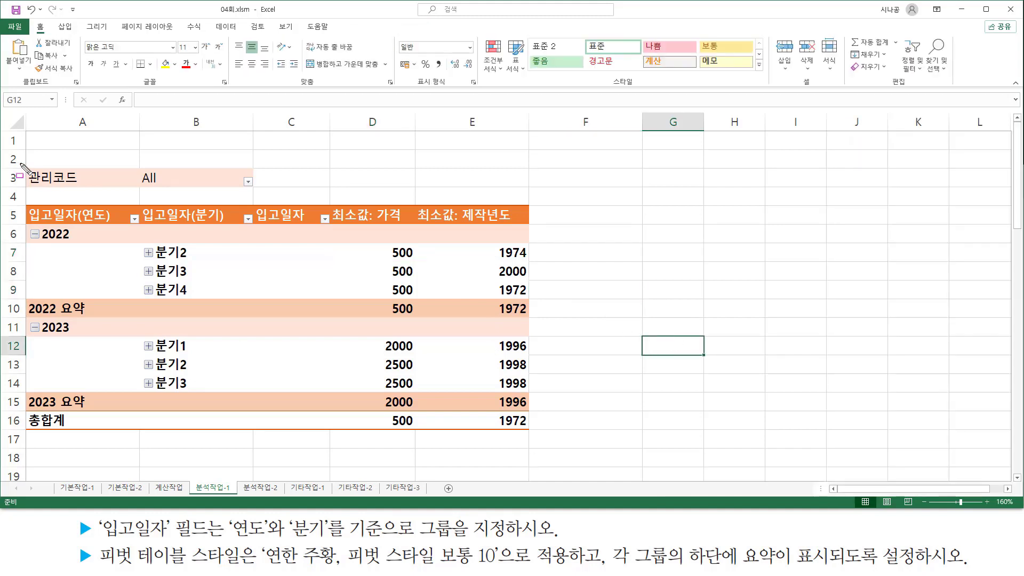
mouse_move(20, 164)
left_mouse_down()
mouse_move(214, 419)
mouse_move(543, 441)
left_mouse_up()
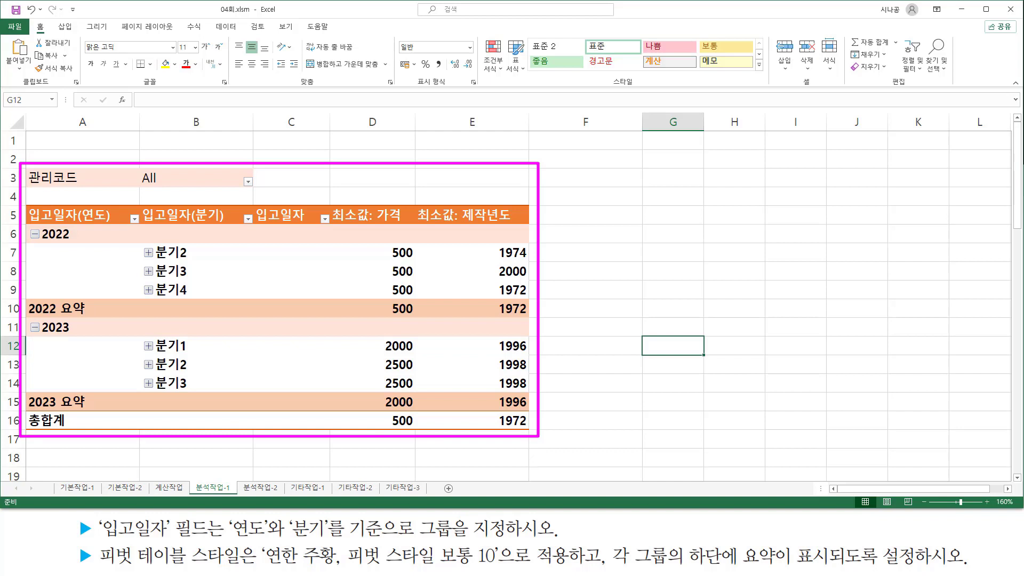
key("Escape")
mouse_move(25, 165)
left_mouse_down()
mouse_move(88, 189)
mouse_move(162, 185)
left_mouse_up()
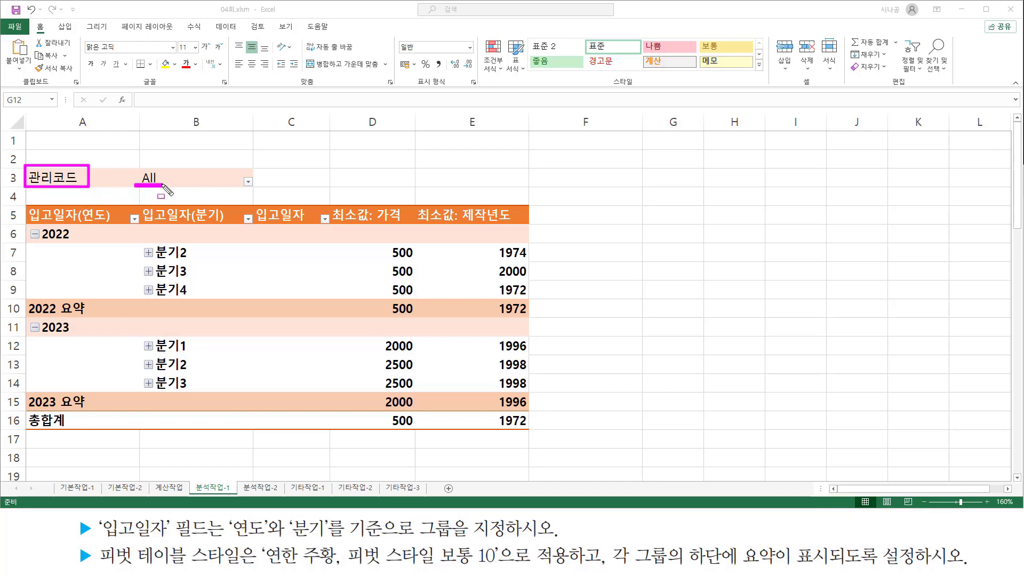
mouse_move(25, 203)
left_mouse_down()
mouse_move(160, 224)
mouse_move(536, 223)
left_mouse_up()
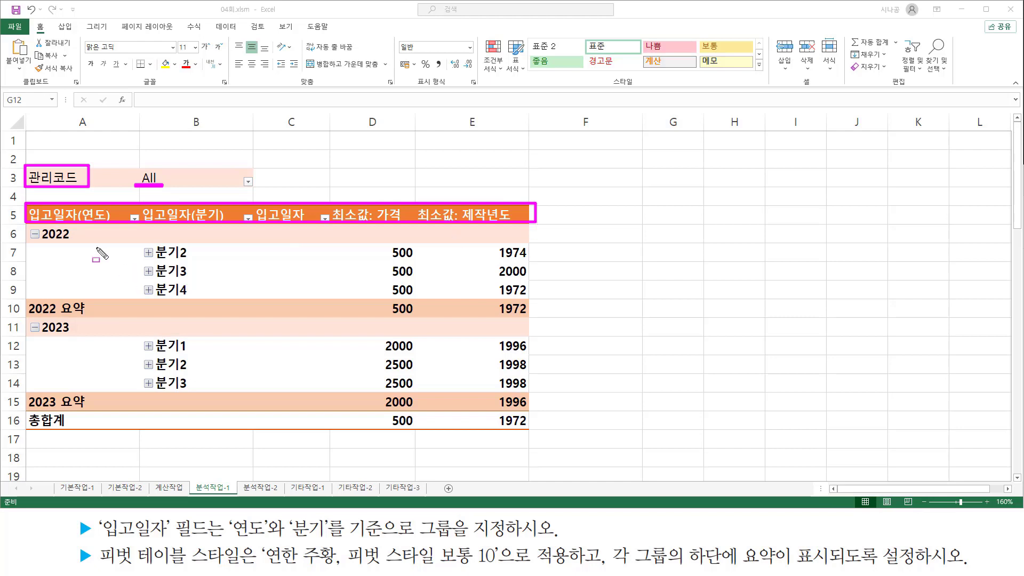
left_click_drag(30, 226, 32, 224)
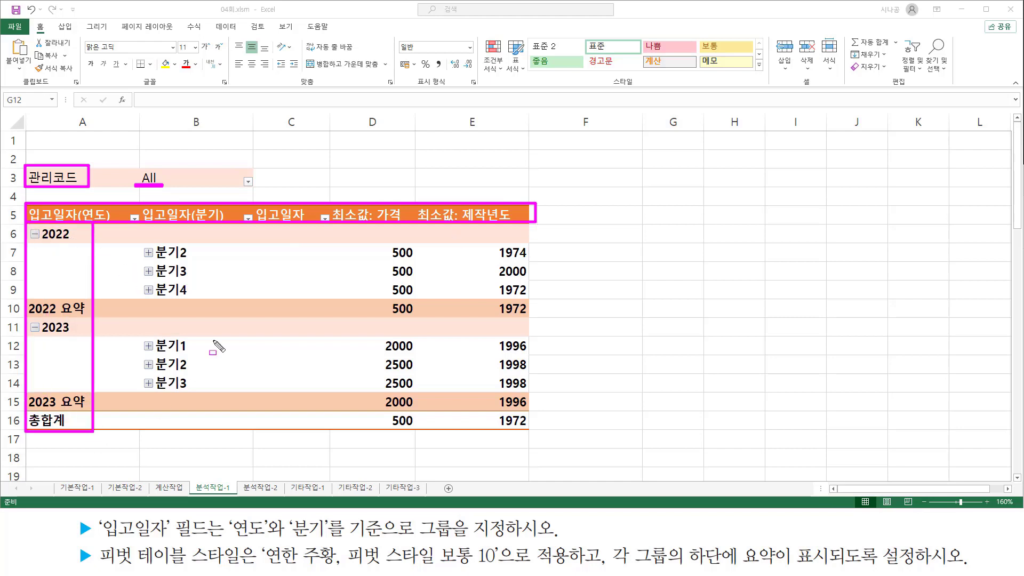
left_click_drag(142, 239, 197, 393)
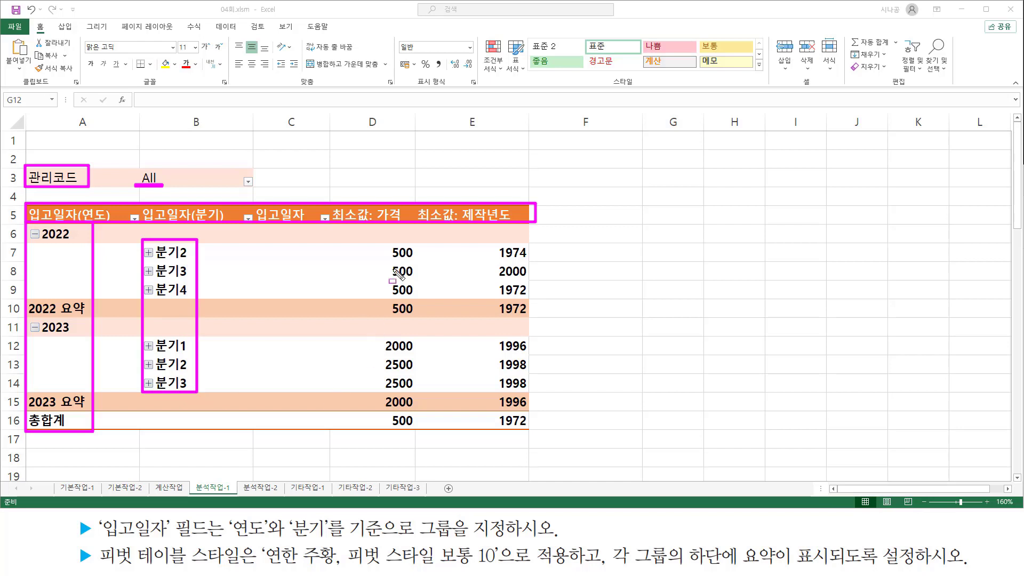
mouse_move(353, 240)
left_mouse_down()
mouse_move(354, 270)
mouse_move(501, 428)
mouse_move(537, 440)
left_mouse_up()
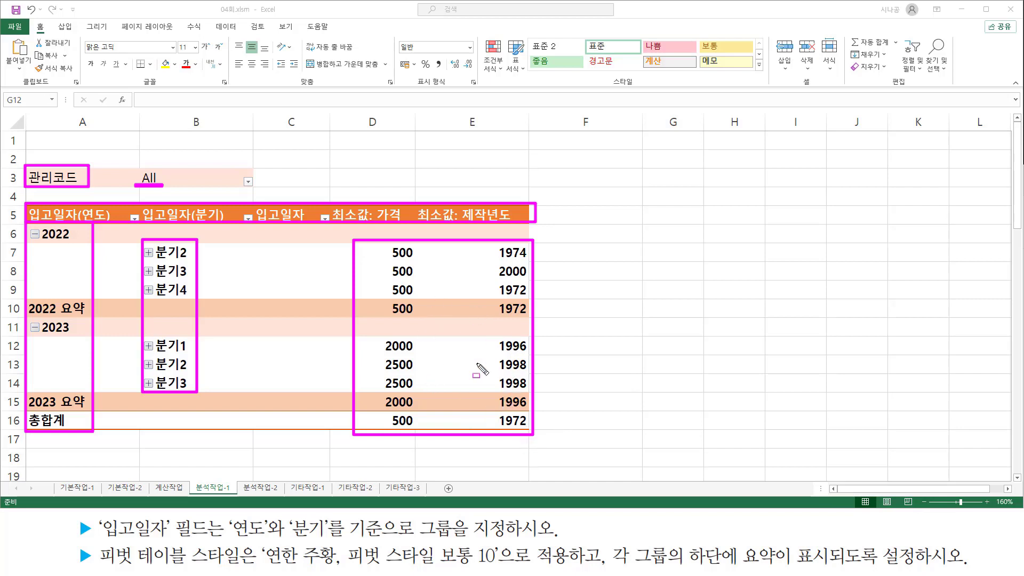
key("Escape")
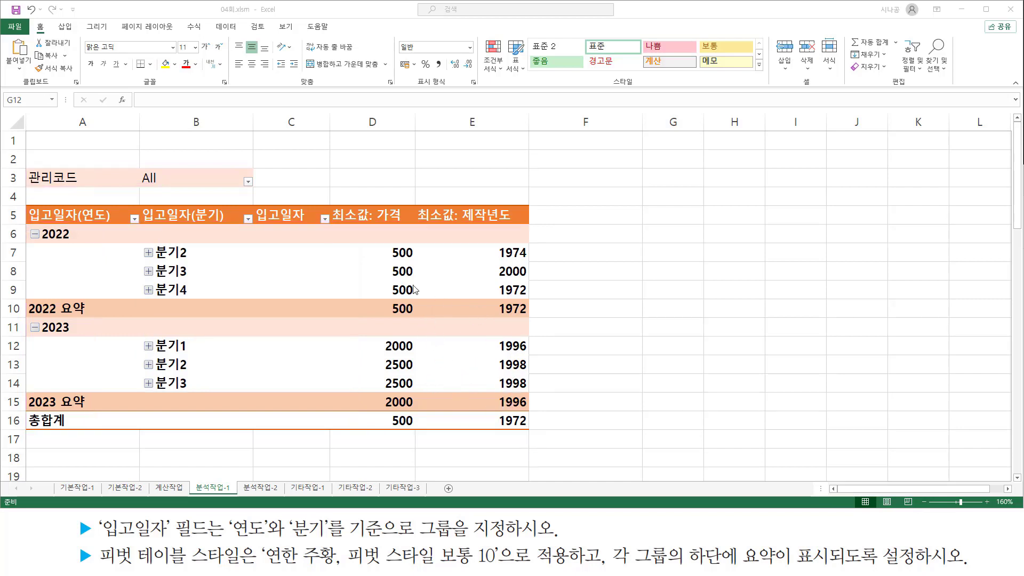
key("ctrl+2")
left_click_drag(374, 244, 531, 428)
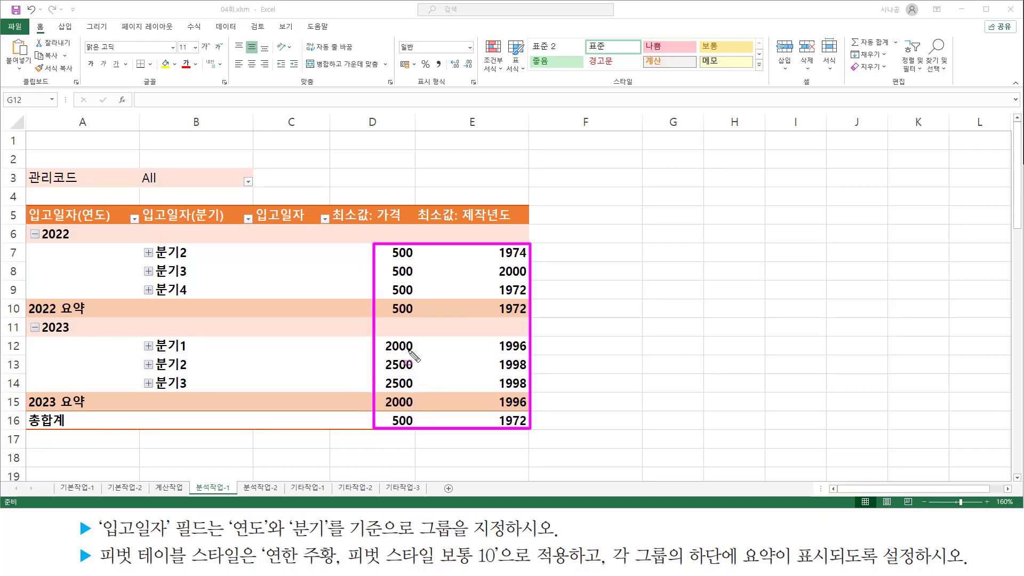
key("Escape")
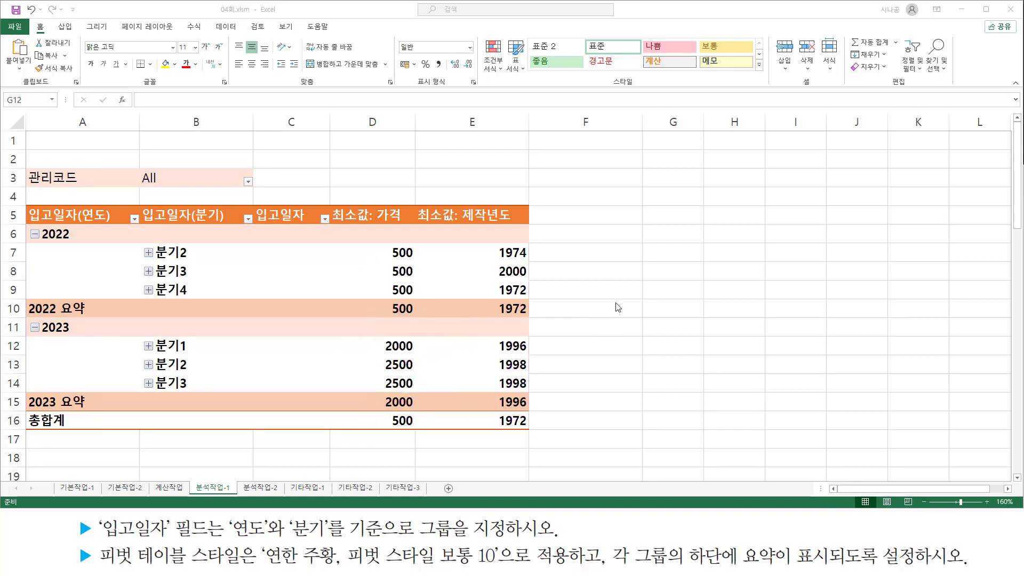
left_click(633, 272)
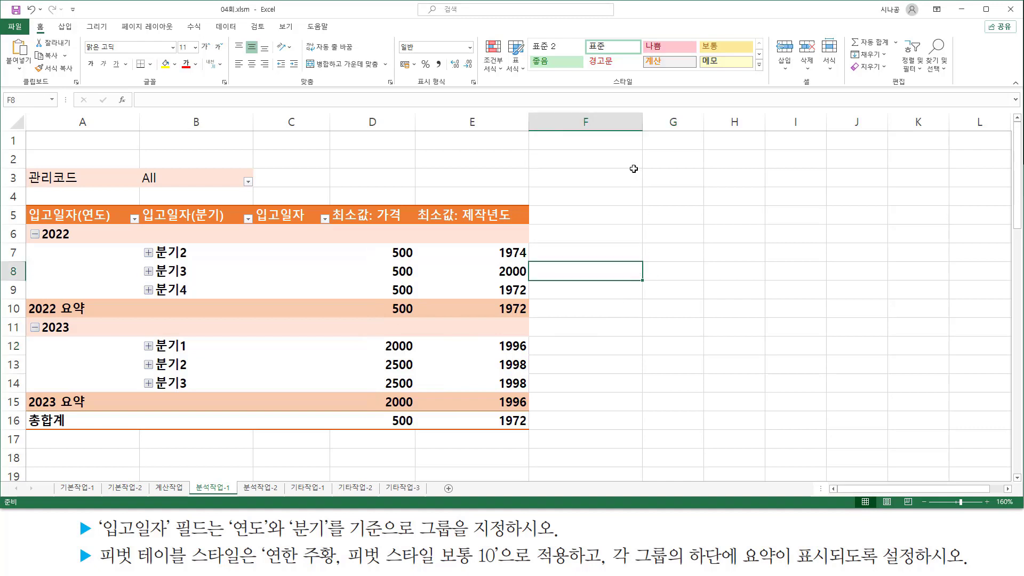
left_click(634, 163)
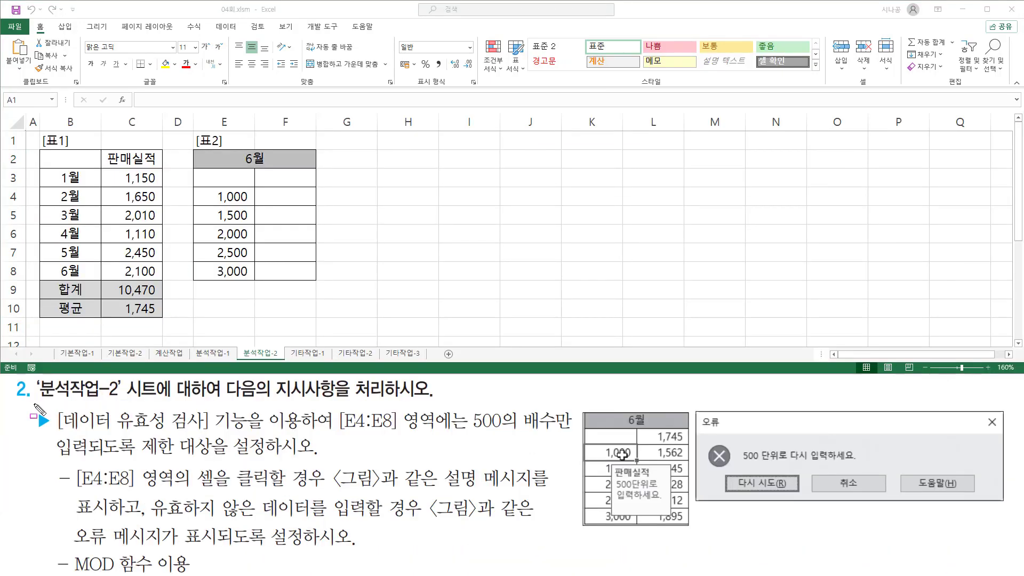
Step: Examine the two tables on the 분석작업-2 sheet and the data validation instructions for E4:E8, including the MOD function requirement
left_click_drag(35, 400, 115, 400)
left_click_drag(274, 398, 427, 399)
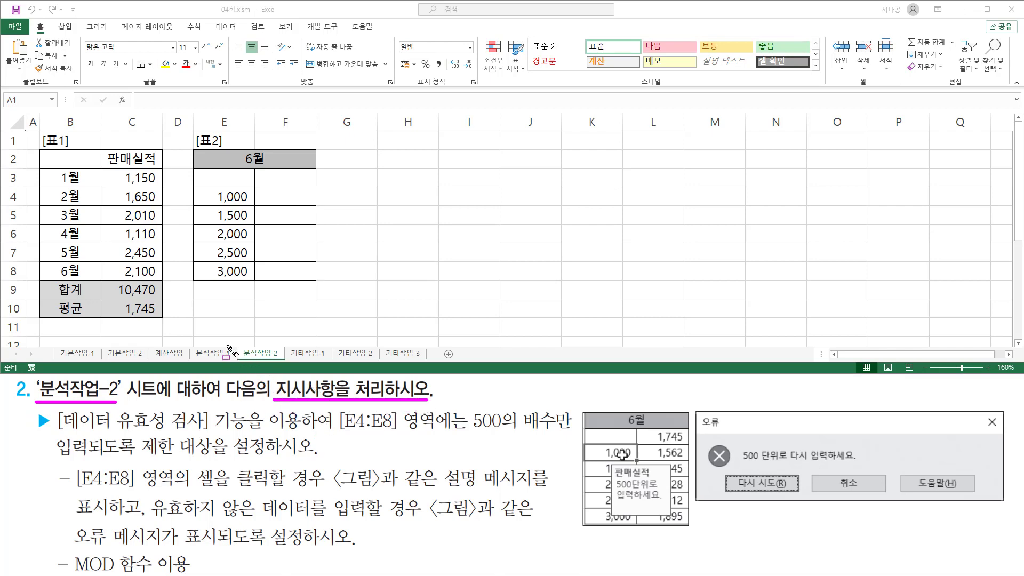
left_click_drag(237, 344, 289, 357)
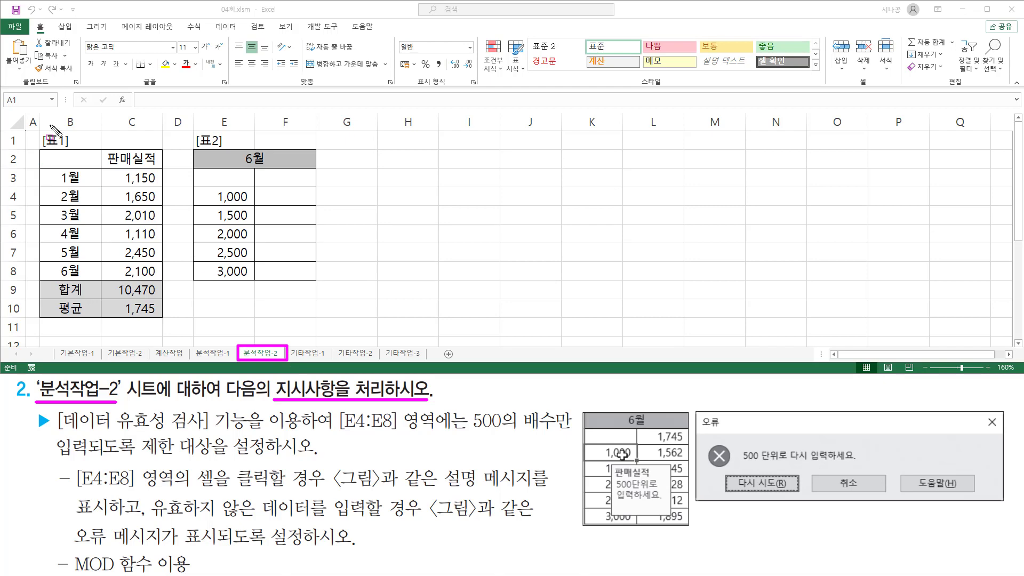
left_click_drag(34, 127, 150, 314)
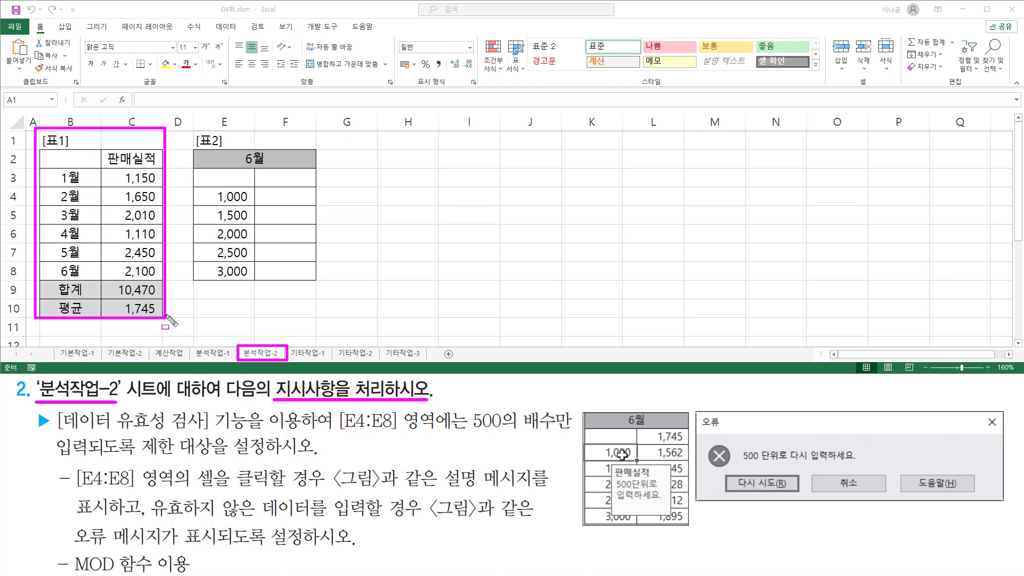
mouse_move(192, 131)
left_mouse_down()
mouse_move(234, 281)
mouse_move(318, 283)
left_mouse_up()
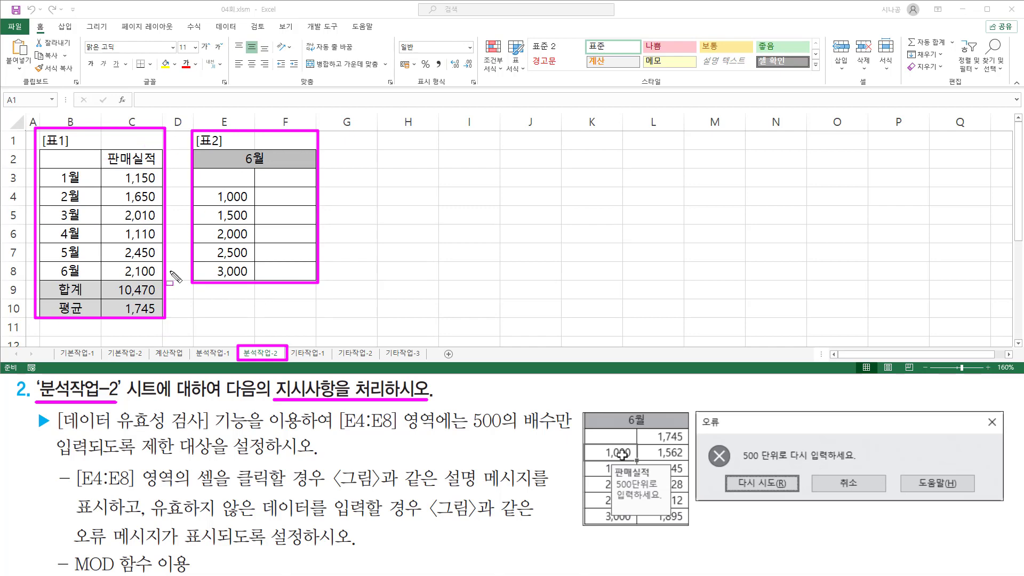
key("Escape")
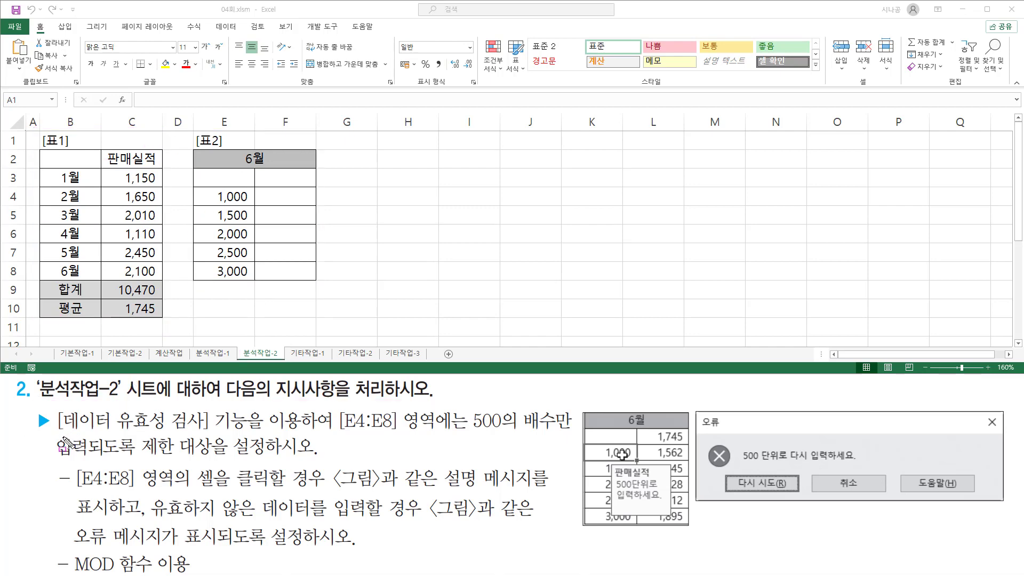
mouse_move(55, 432)
left_mouse_down()
mouse_move(203, 433)
mouse_move(212, 407)
left_mouse_up()
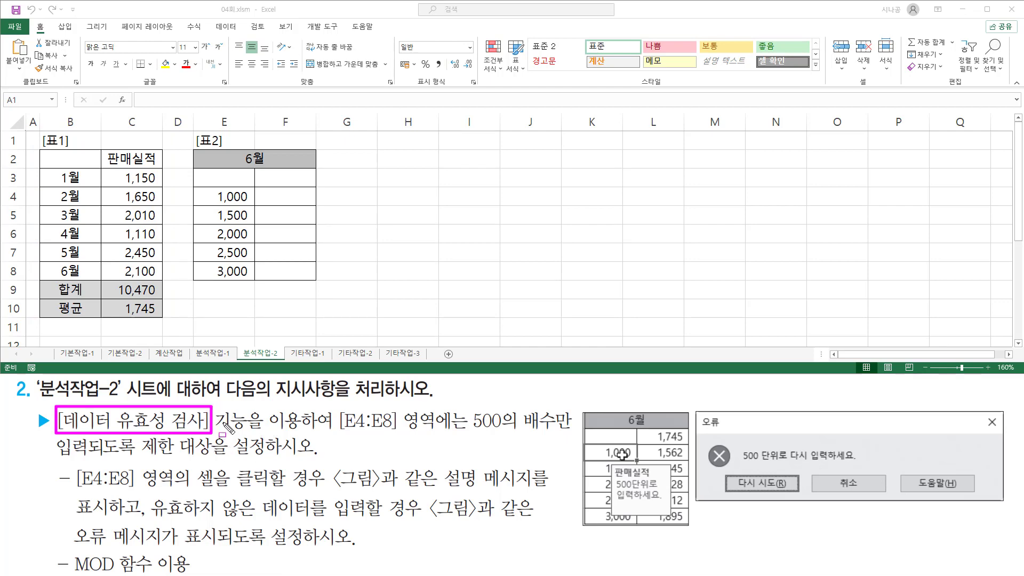
left_click_drag(337, 433, 445, 432)
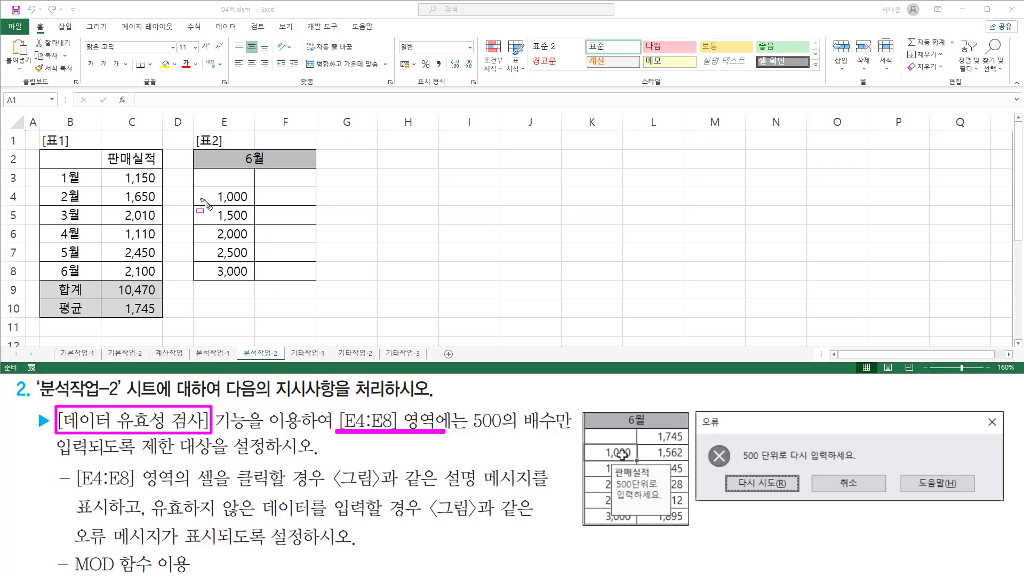
left_click_drag(193, 188, 254, 280)
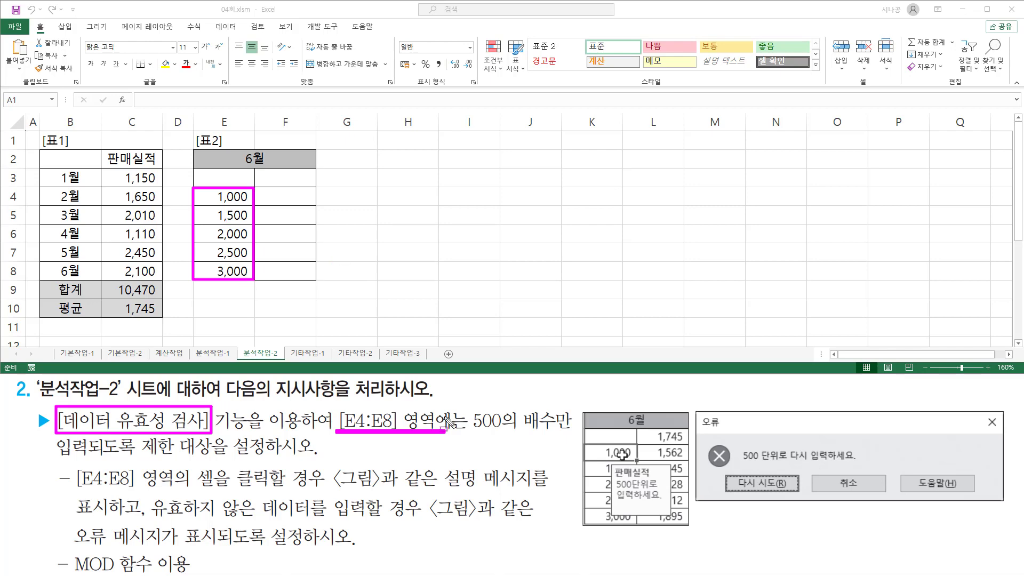
left_click_drag(469, 407, 576, 433)
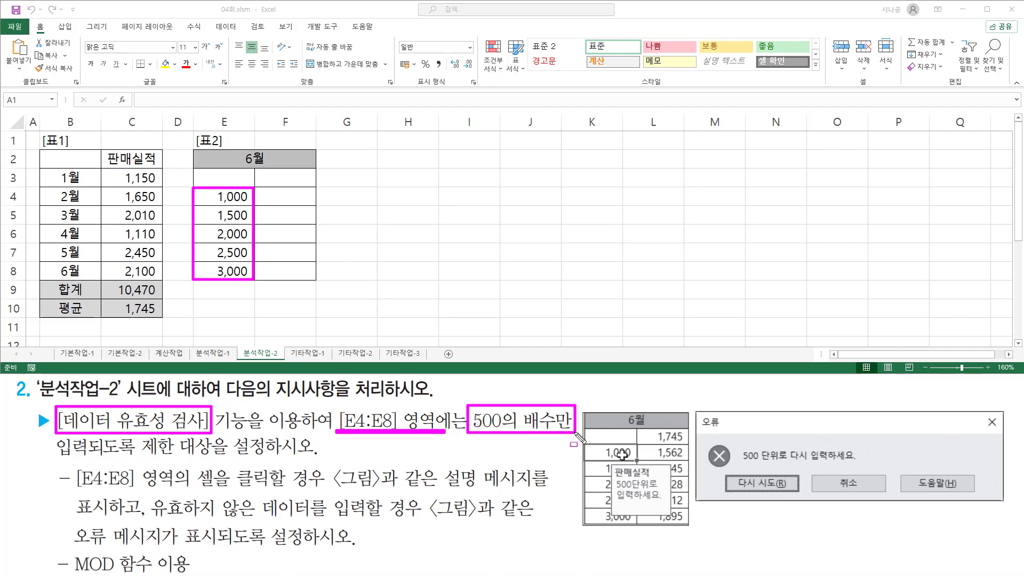
mouse_move(57, 457)
left_mouse_down()
mouse_move(265, 459)
mouse_move(140, 435)
mouse_move(267, 462)
left_mouse_up()
left_click(194, 466)
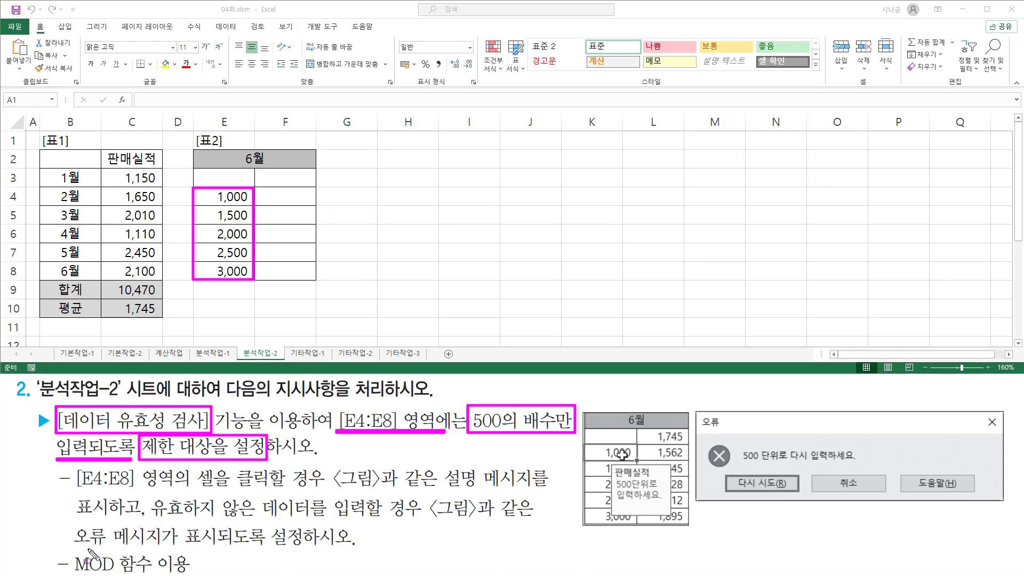
left_click_drag(72, 552, 193, 574)
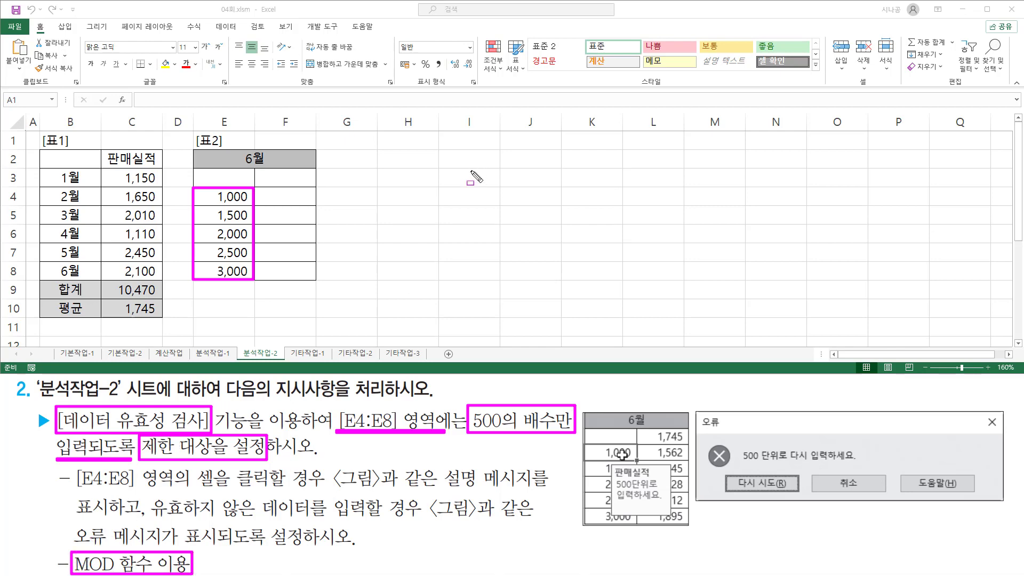
key("Escape")
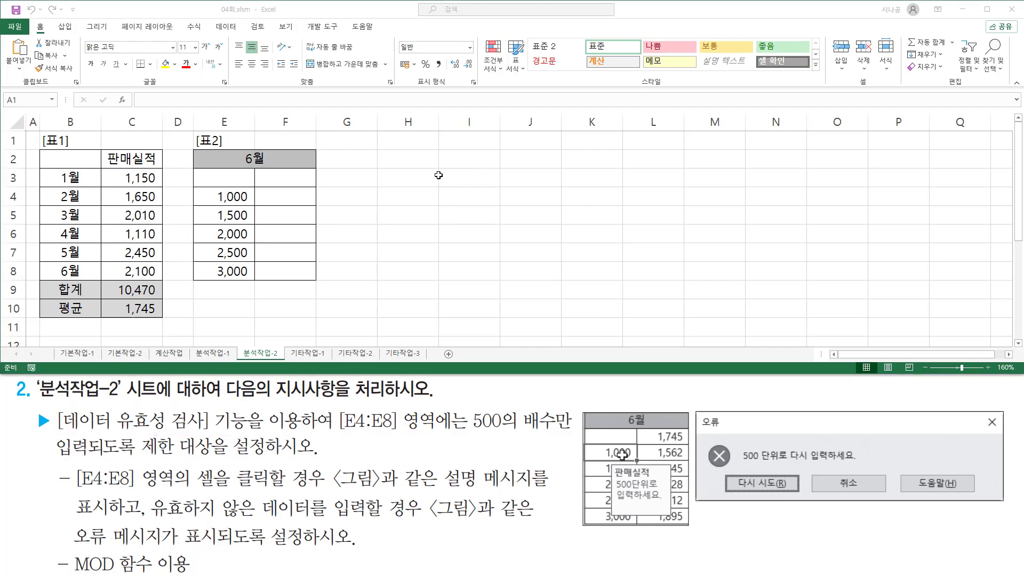
Step: Enter the example multiples of five 5, 10, 15, 20 and 25 across cells I3 to M3
left_click(459, 184)
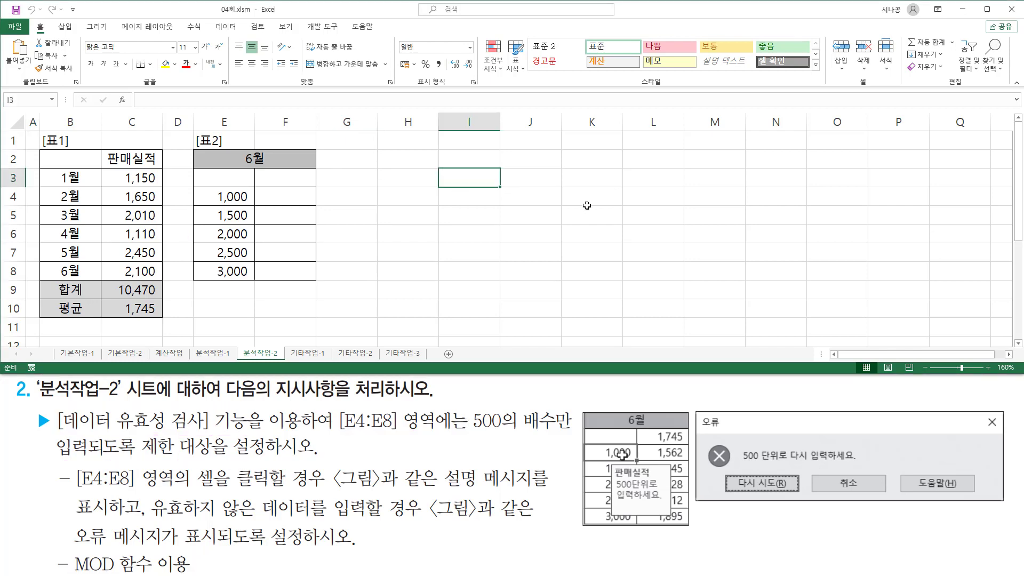
type("5")
key("Tab")
type("10")
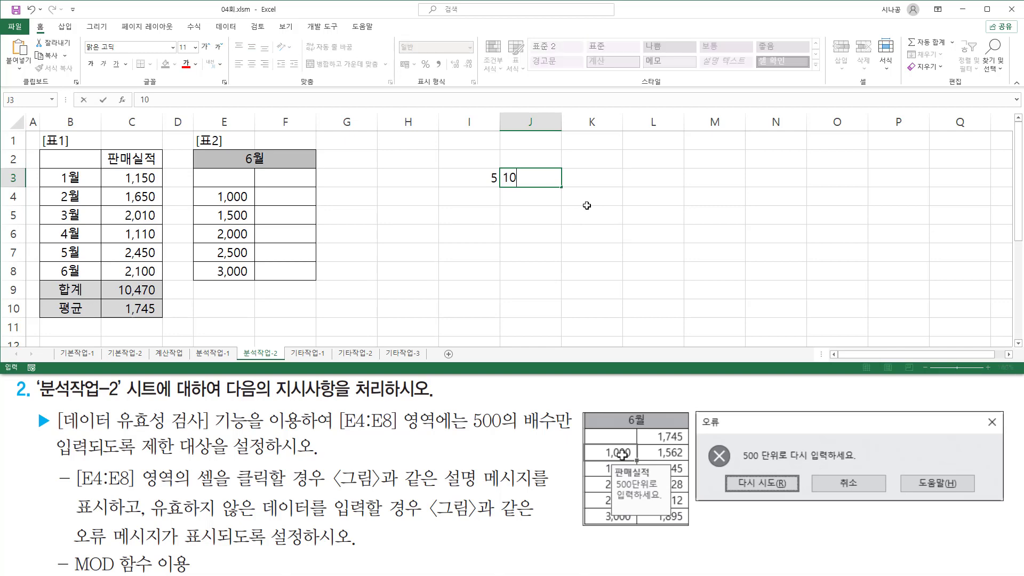
key("Tab")
type("15")
key("Tab")
type("20")
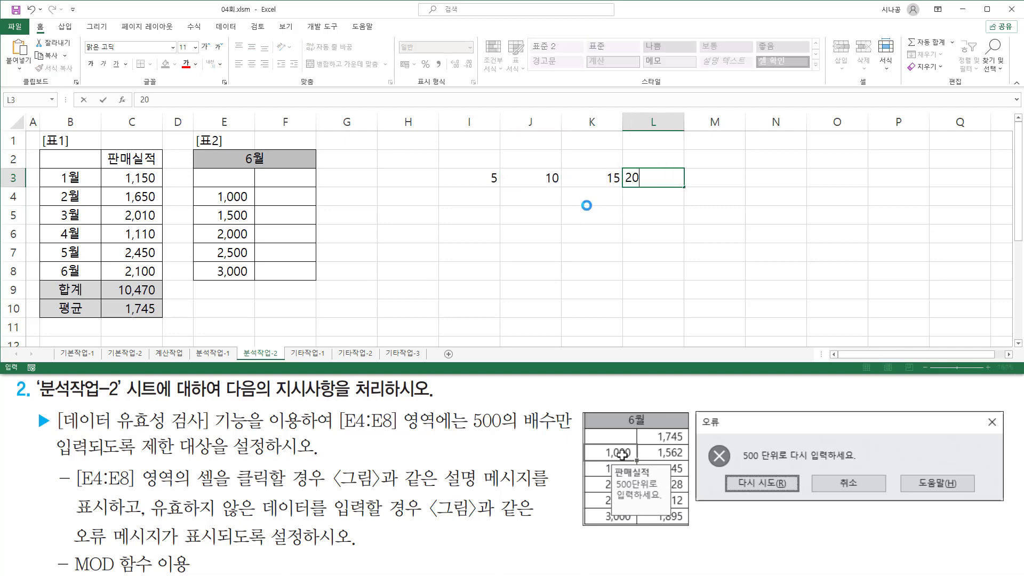
key("Tab")
type("25")
key("Tab")
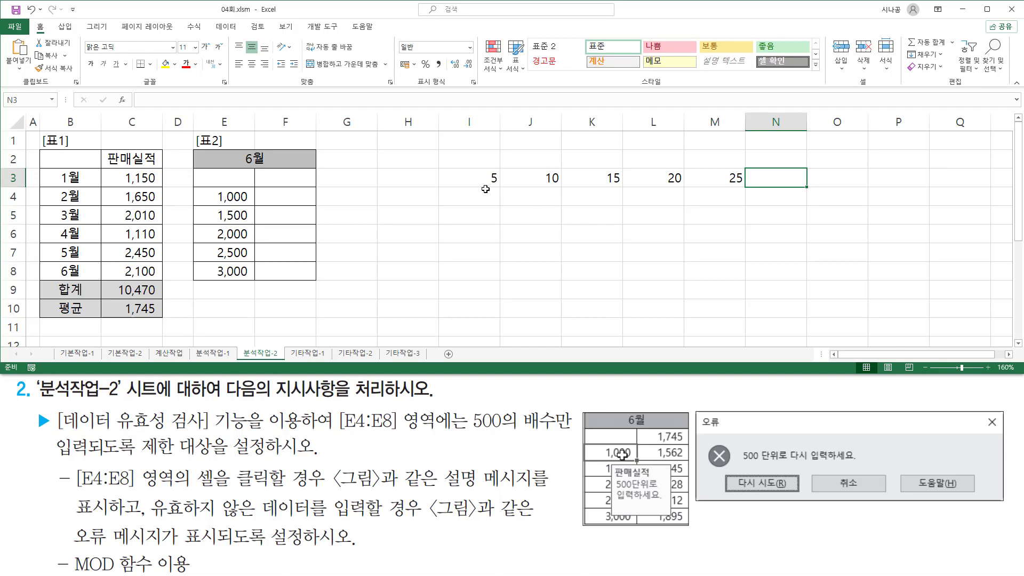
mouse_move(437, 190)
left_mouse_down()
mouse_move(749, 190)
mouse_move(746, 167)
left_mouse_up()
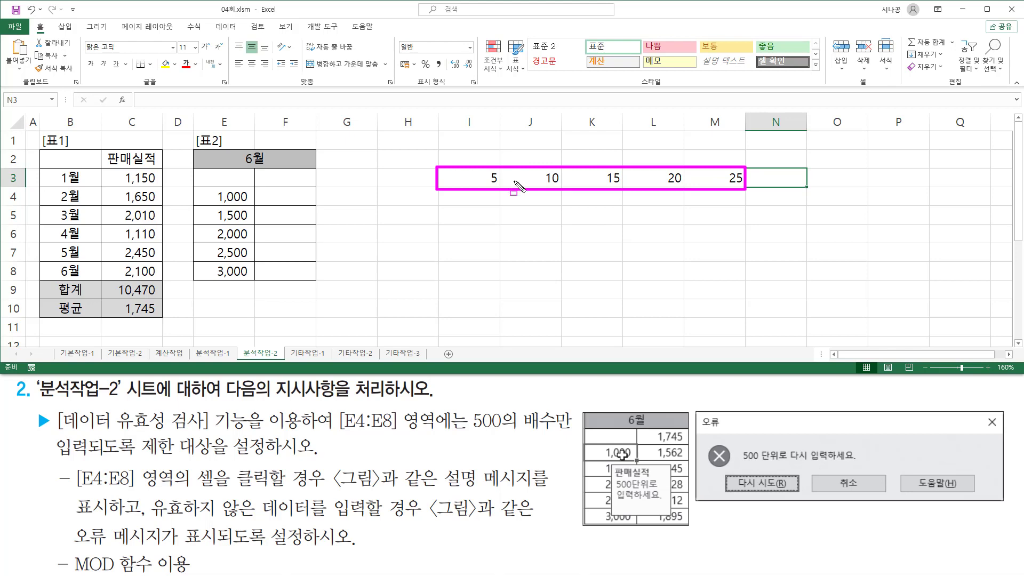
key("Escape")
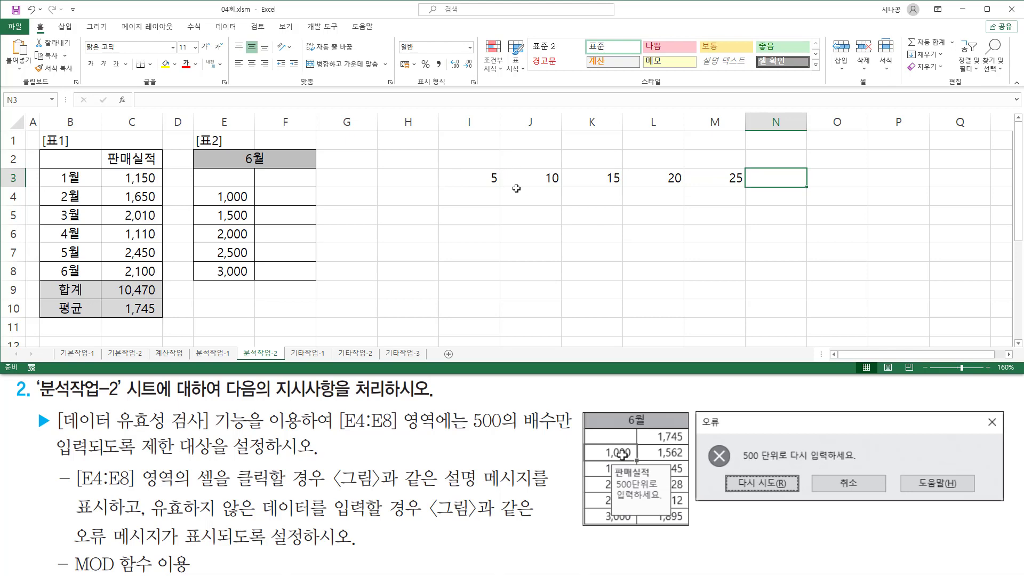
left_click_drag(470, 433, 575, 433)
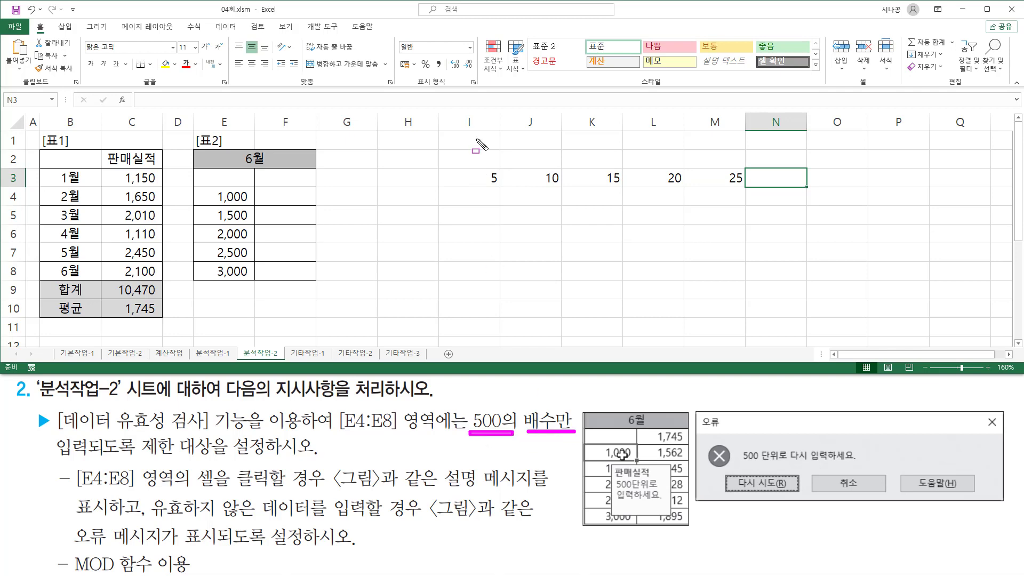
key("Escape")
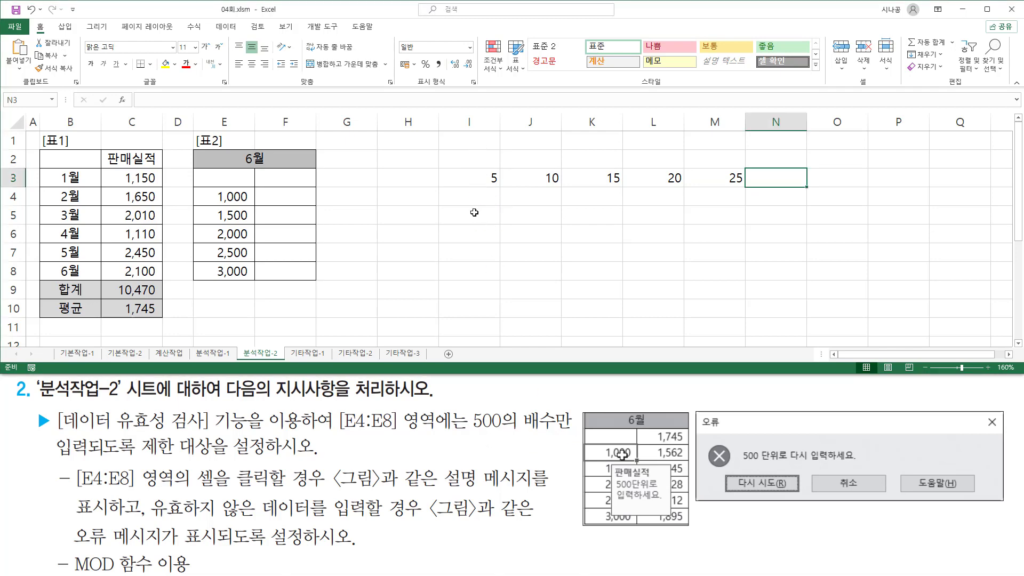
Step: Enter the text note "mod( ? , 500 )" in cell I5 as an outline of the validation formula
left_click(477, 214)
type("?")
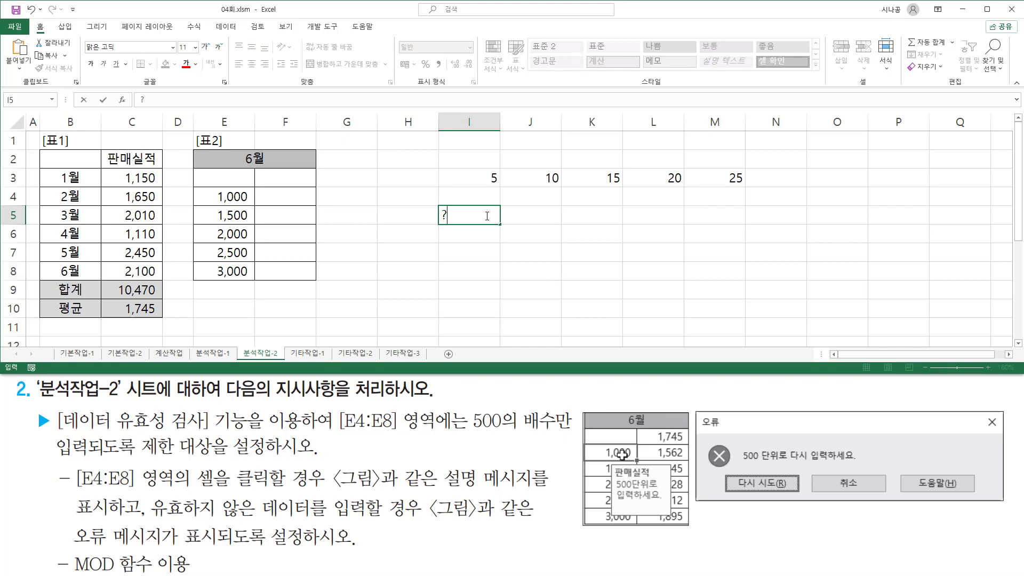
type("mod(")
key("shift+End")
key("End")
type(", 500")
key("ctrl+Return")
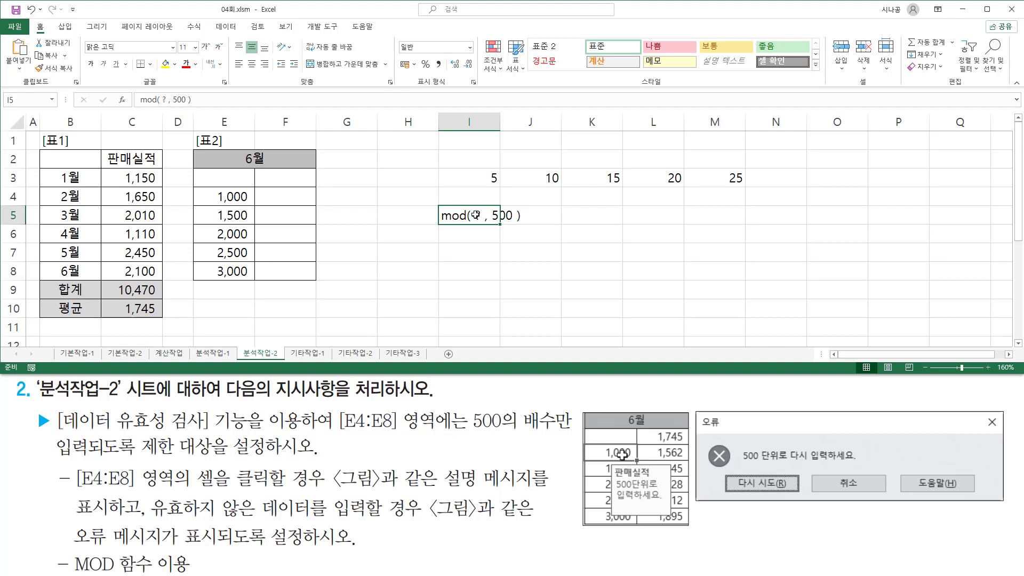
Step: Enter the note "나머지 0" in cell K5, beside the MOD formula outline
key("ctrl+2")
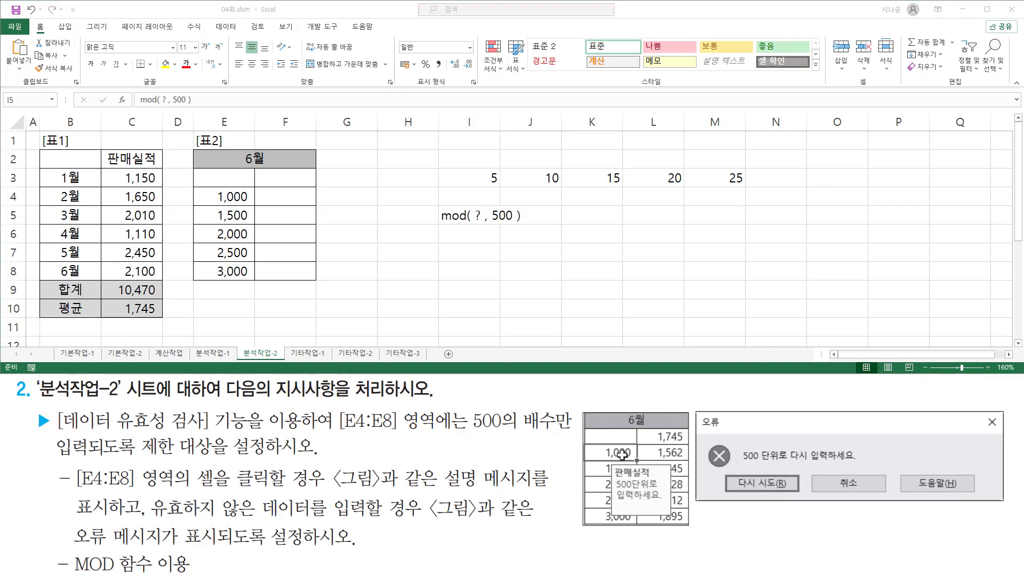
left_click(534, 238)
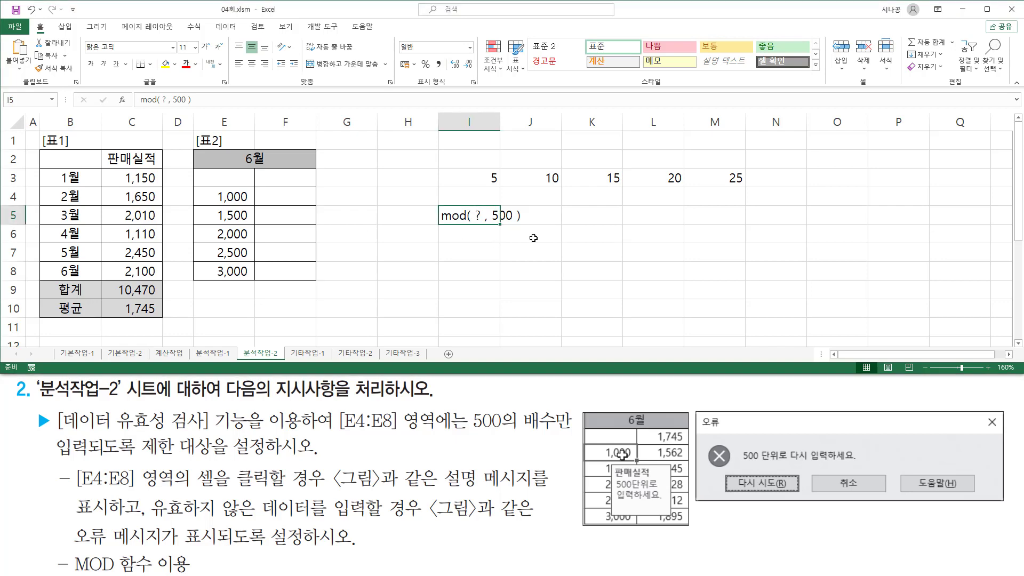
left_click(482, 234)
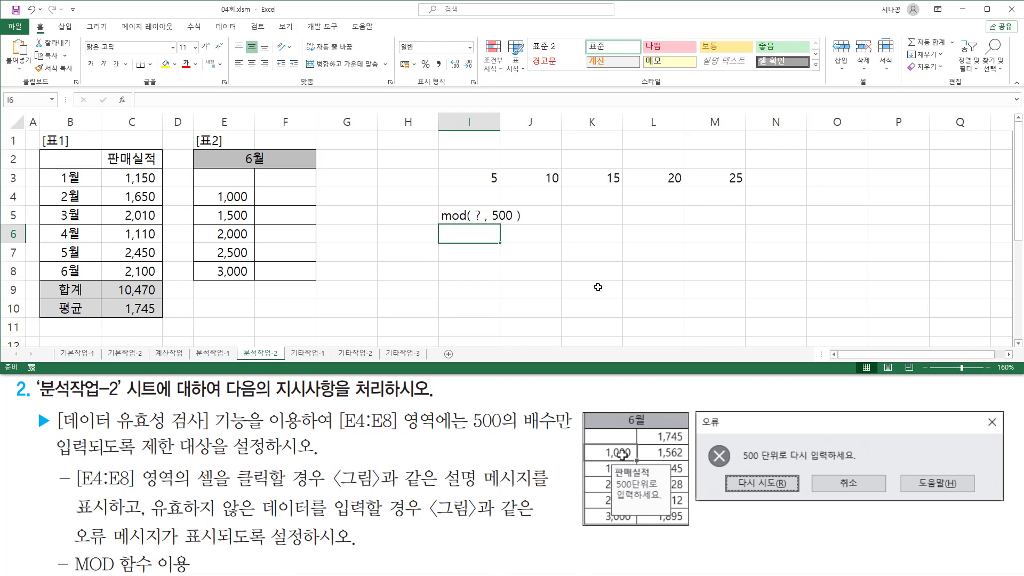
key("Right")
key("Right")
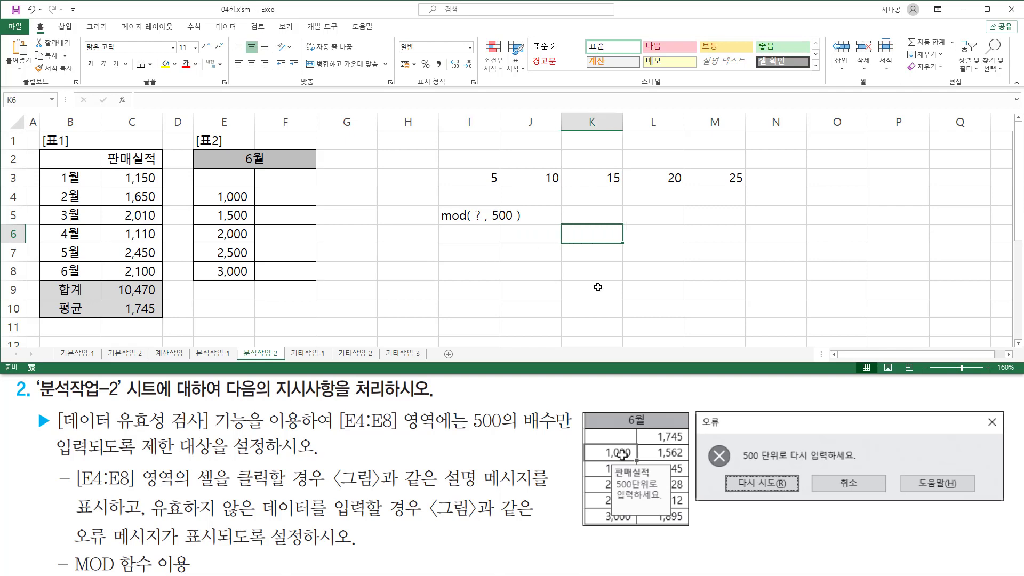
key("Up")
type("sk")
key("BackSpace")
key("BackSpace")
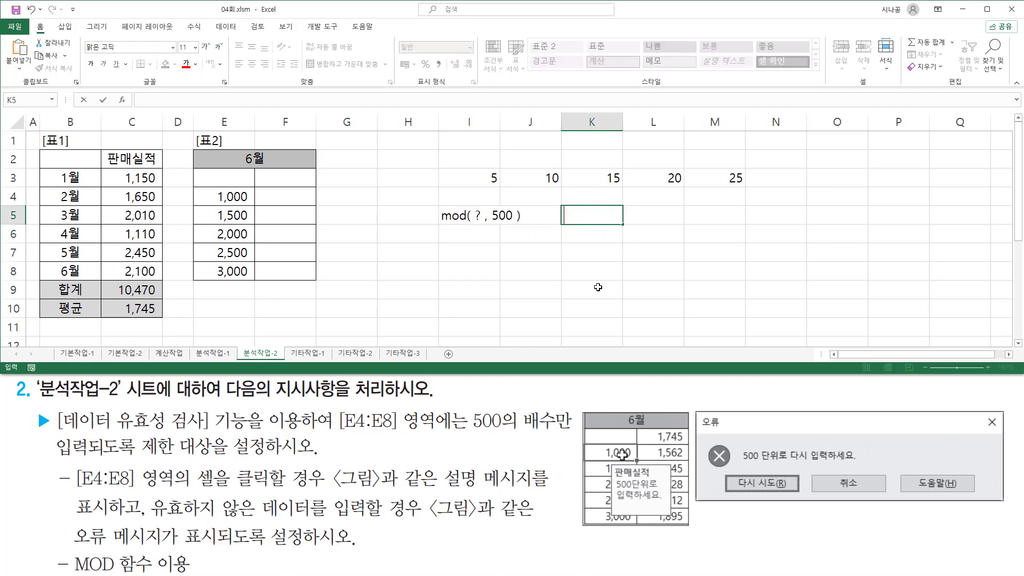
key("Hangul")
type("나머지 0")
key("Return")
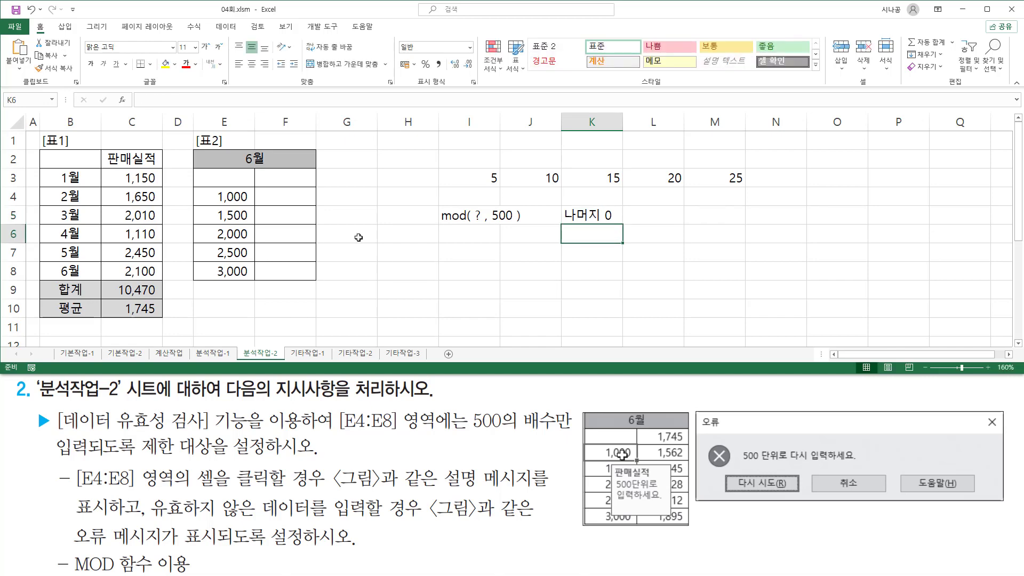
Step: Open the data validation settings for cells E4:E8
left_click(248, 215)
left_click_drag(232, 194, 234, 274)
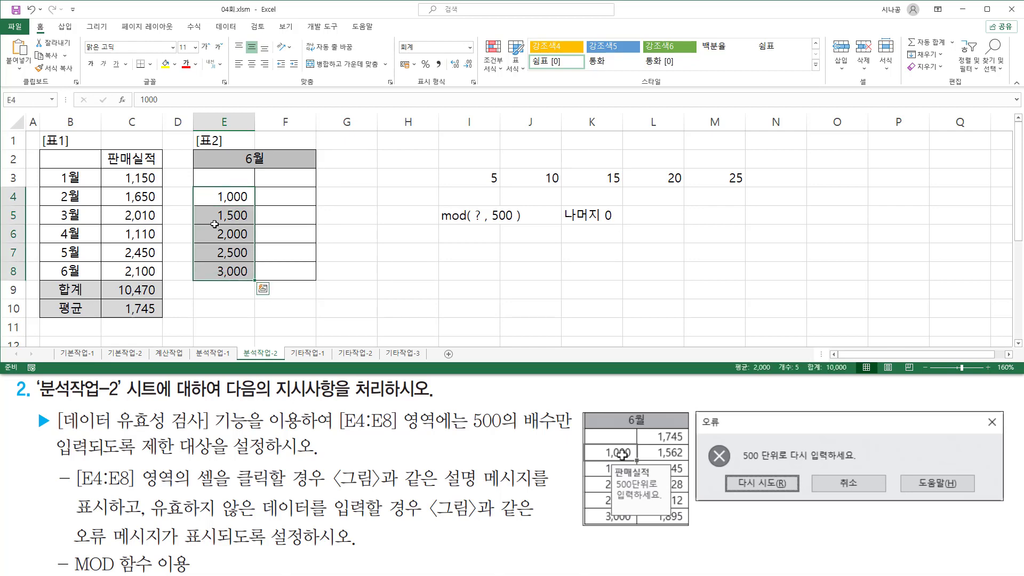
left_click(225, 30)
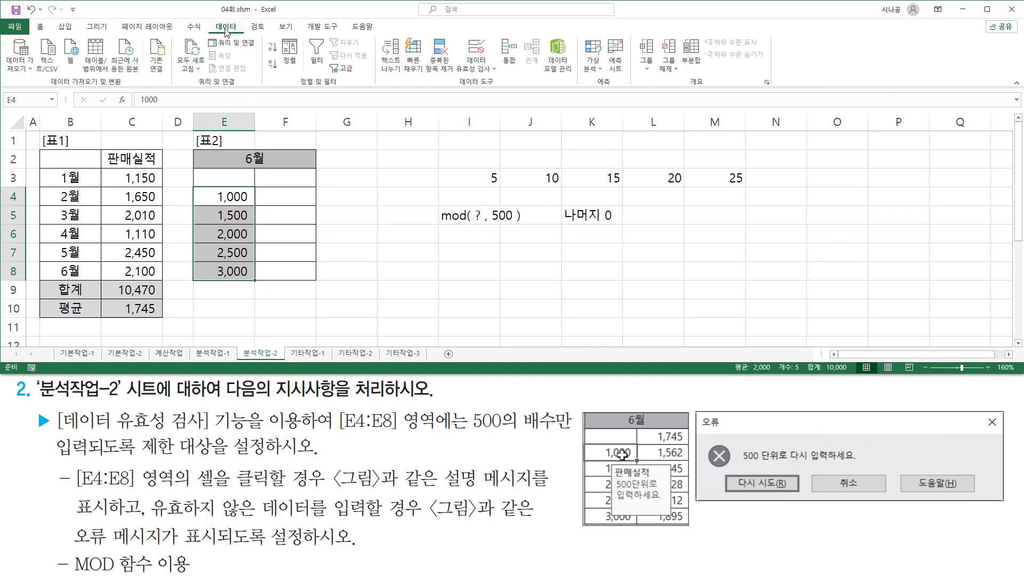
left_click_drag(212, 17, 245, 35)
left_click_drag(452, 90, 500, 91)
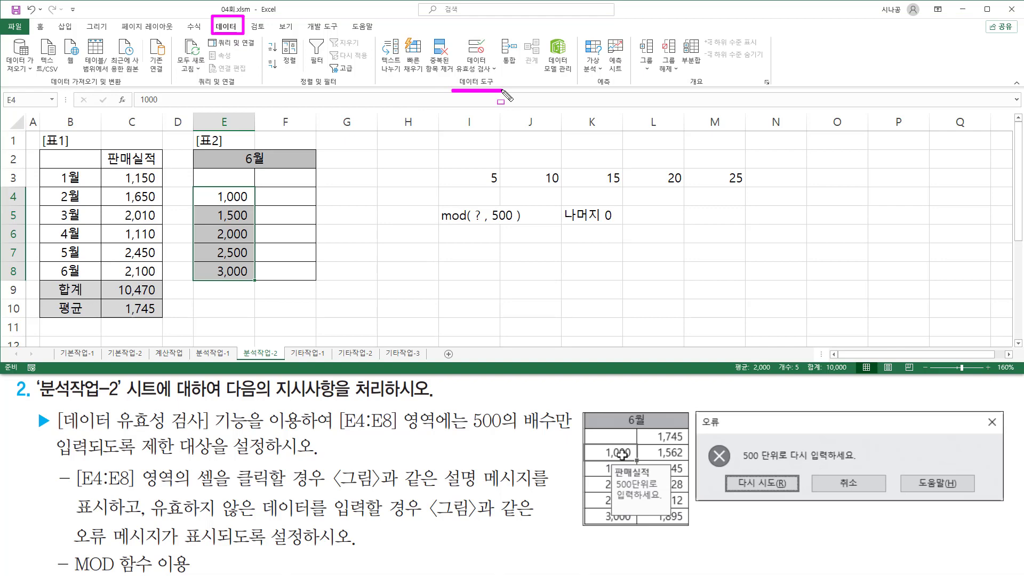
left_click_drag(454, 35, 500, 76)
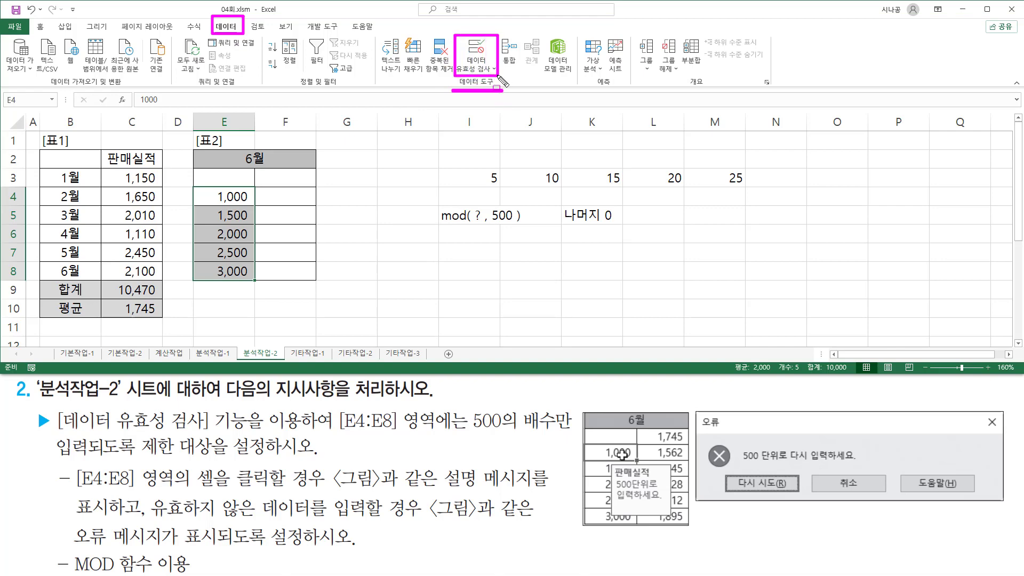
key("Escape")
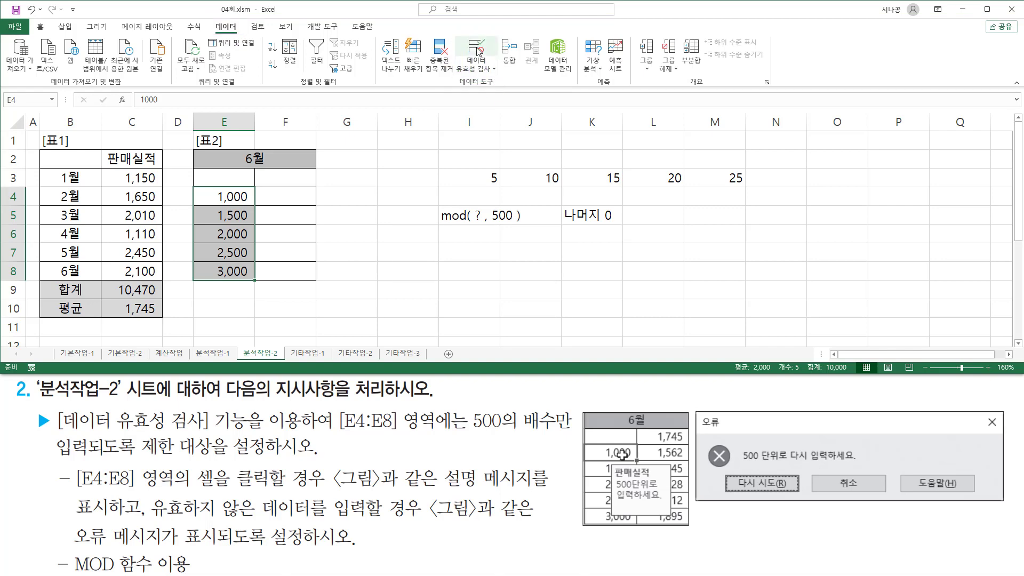
left_click(477, 49)
left_click_drag(618, 184, 441, 156)
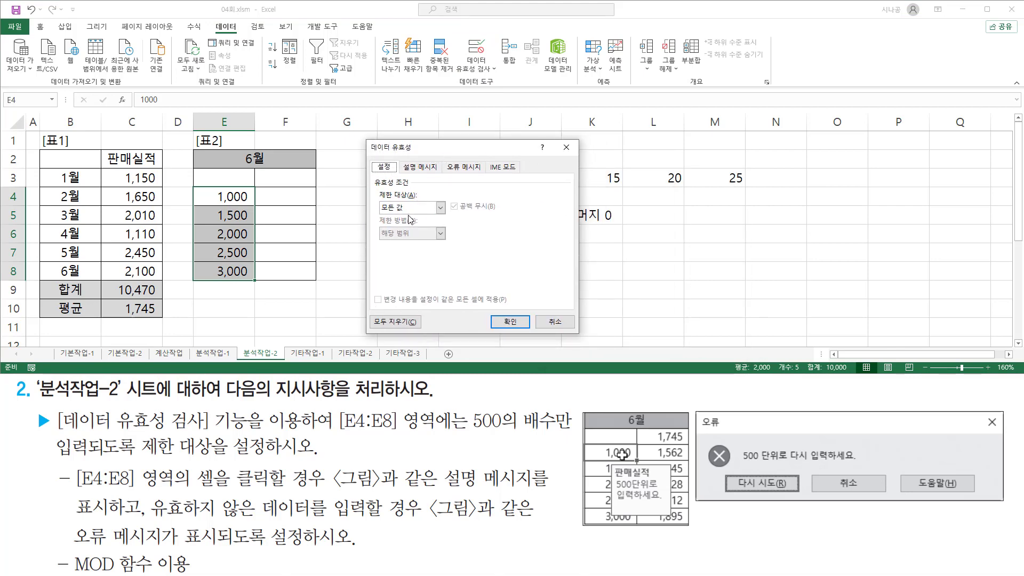
Step: Set the validation criterion for E4:E8 to custom (사용자 지정)
left_click_drag(374, 187, 427, 200)
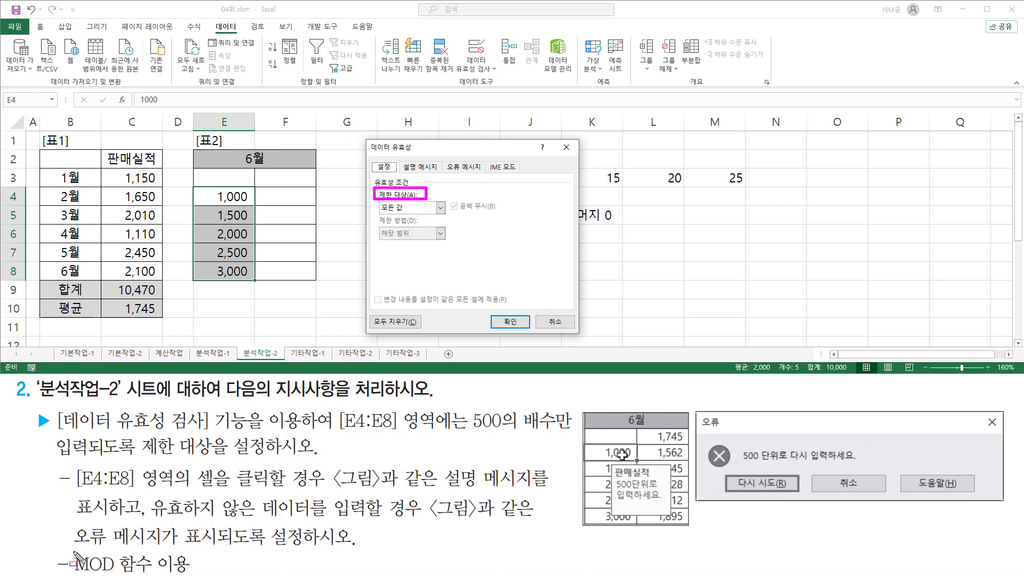
mouse_move(70, 551)
left_mouse_down()
mouse_move(88, 574)
mouse_move(198, 574)
left_mouse_up()
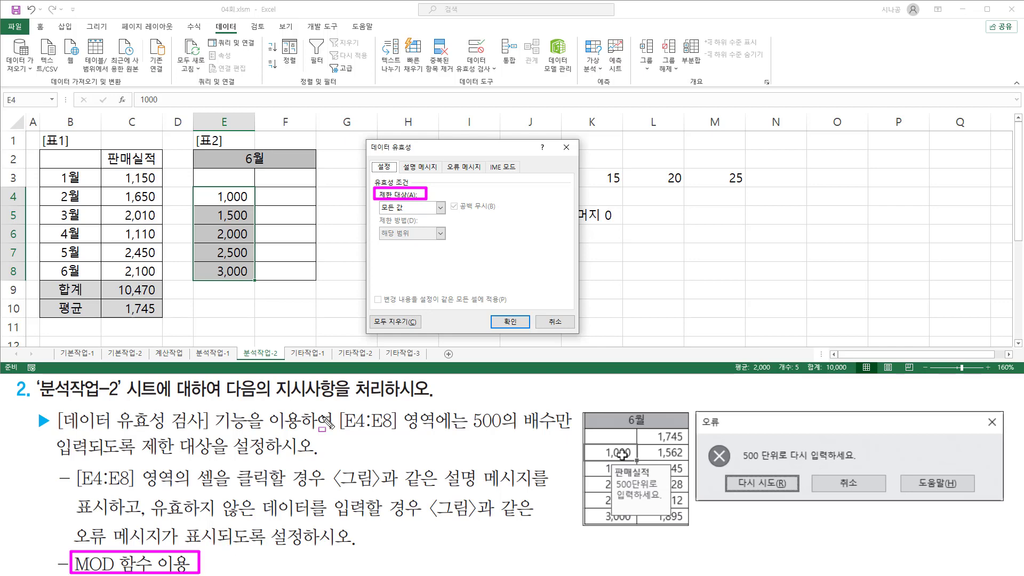
key("Escape")
left_click(441, 207)
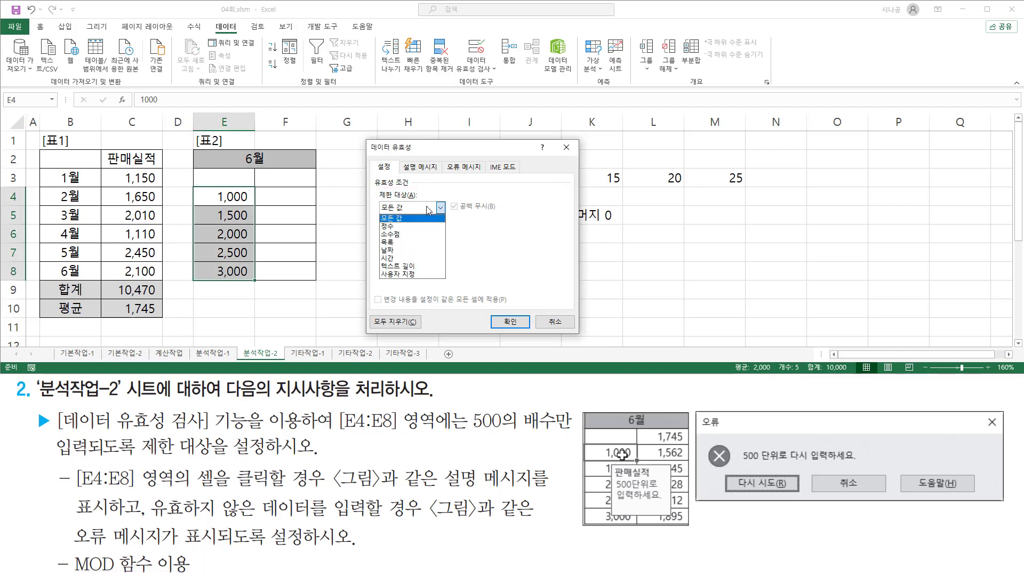
left_click(403, 275)
Step: Enter =mod( E4, 500 ) =0 as the custom validation formula
left_click(498, 258)
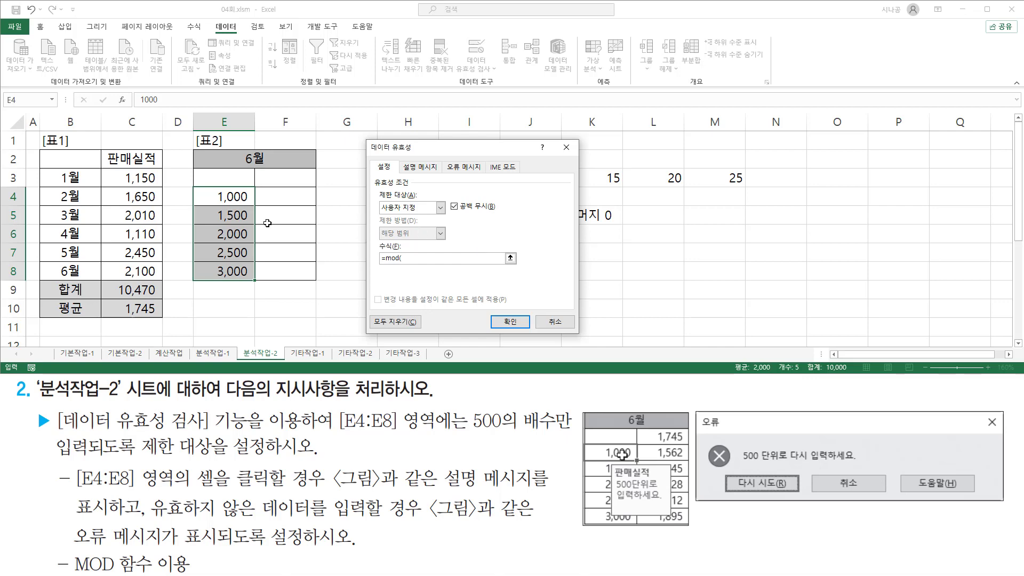
left_click(216, 196)
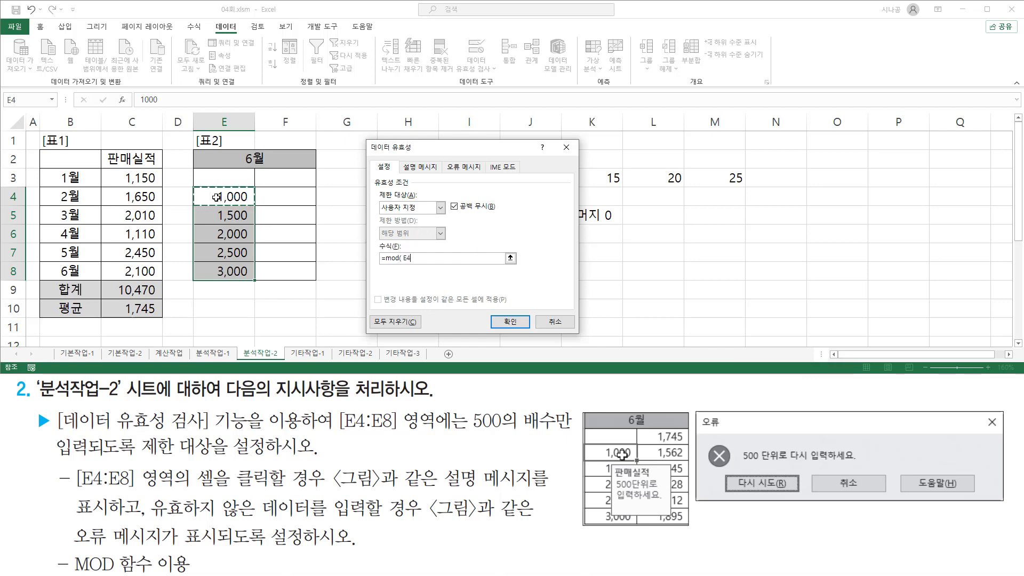
type(", 500 ) =0")
left_click_drag(385, 262, 446, 263)
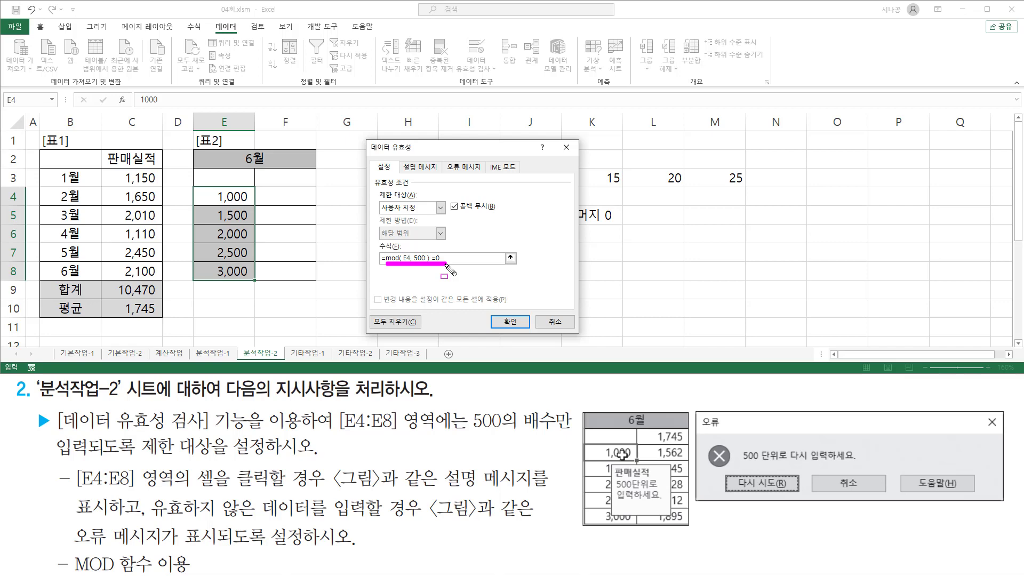
left_click_drag(445, 265, 446, 252)
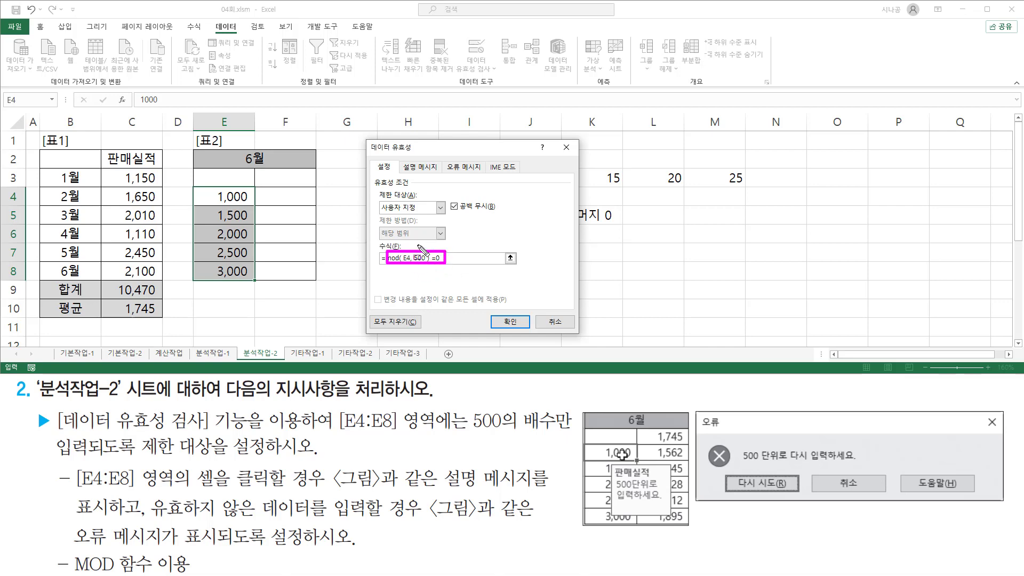
left_click_drag(377, 199, 415, 199)
left_click_drag(53, 458, 579, 458)
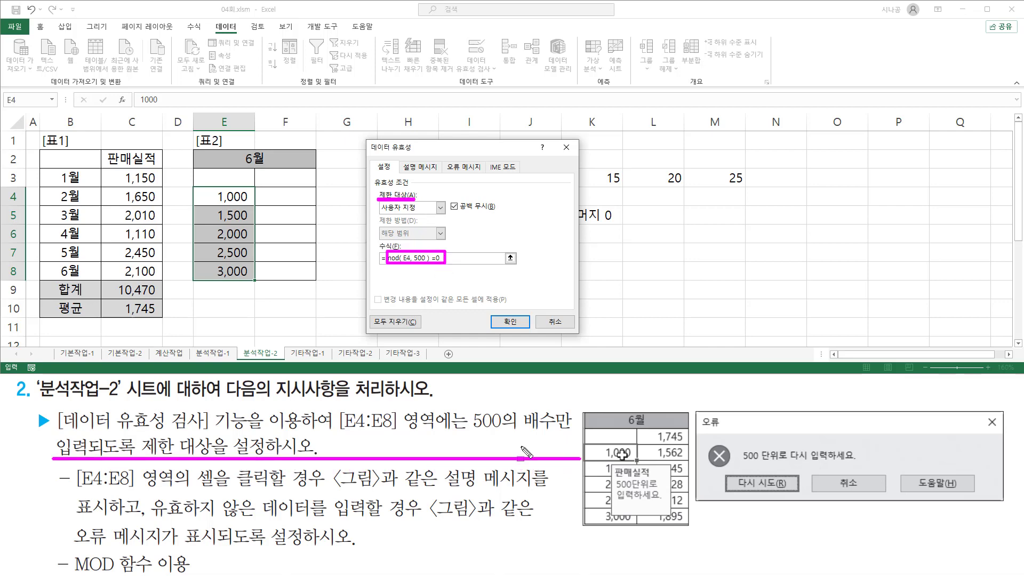
key("Escape")
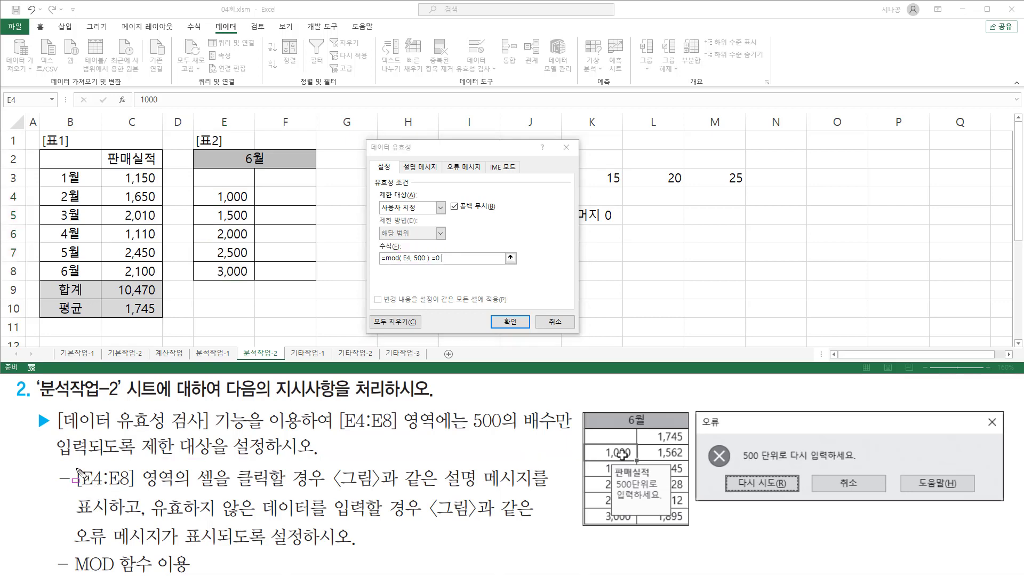
Step: Show the input message settings and compare them with the message title and text in the example figure
left_click_drag(76, 491, 548, 489)
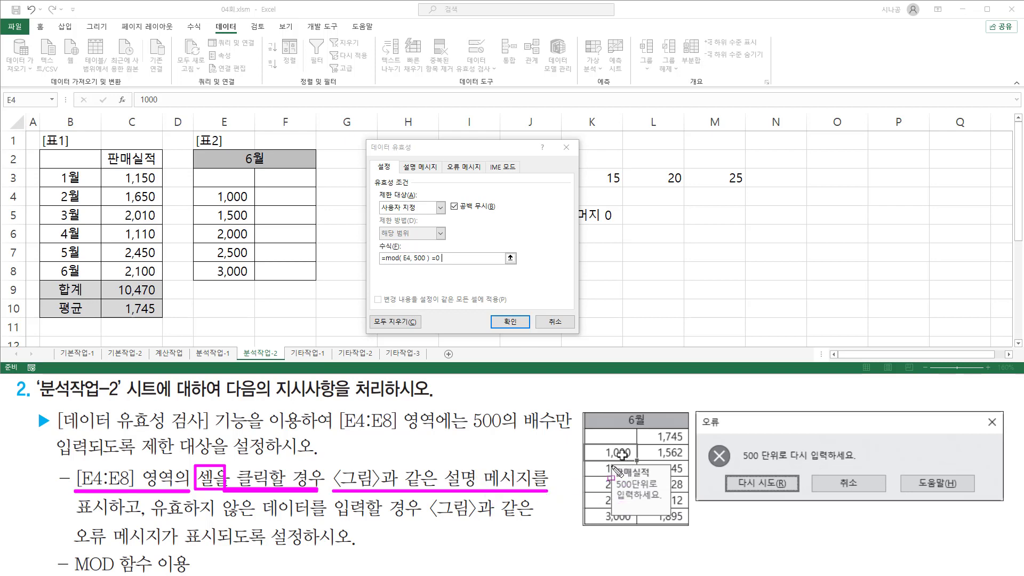
mouse_move(589, 445)
left_mouse_down()
mouse_move(634, 460)
mouse_move(635, 504)
mouse_move(673, 518)
left_mouse_up()
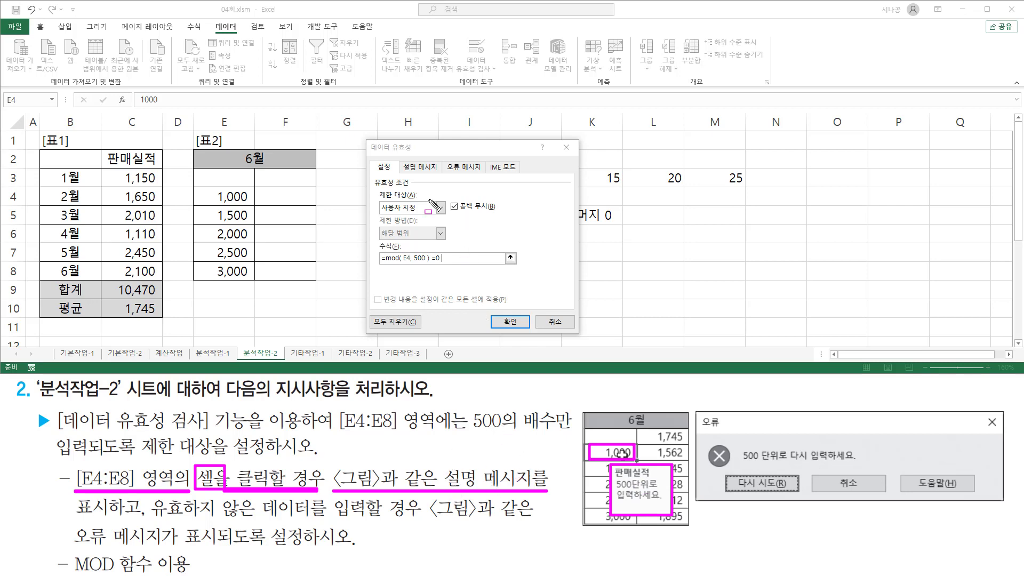
left_click_drag(401, 155, 442, 178)
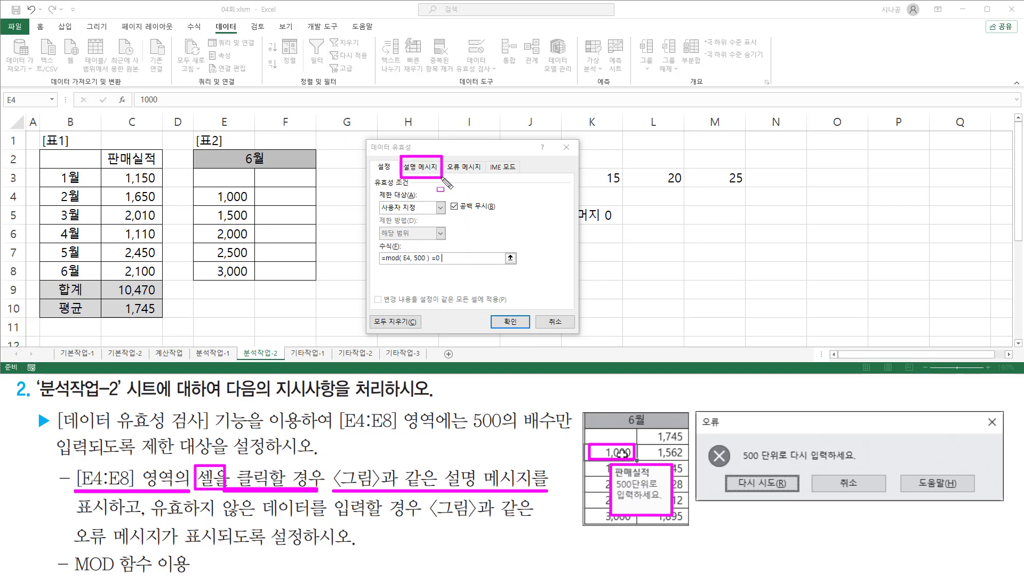
key("Escape")
left_click(422, 167)
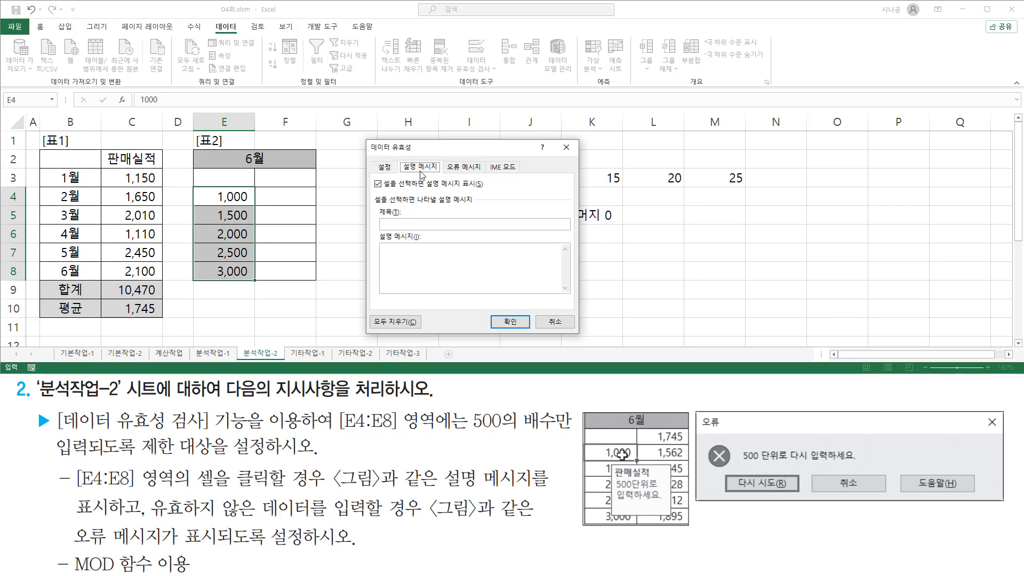
key("ctrl+shift+d")
mouse_move(382, 191)
left_mouse_down()
mouse_move(493, 192)
mouse_move(485, 191)
left_mouse_up()
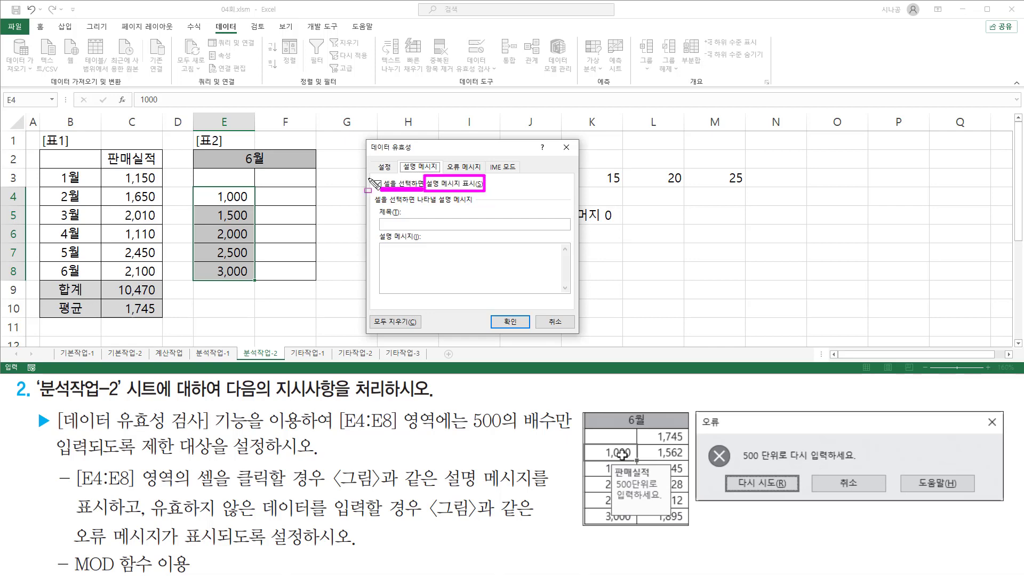
left_click_drag(368, 176, 385, 189)
left_click_drag(380, 228, 452, 230)
mouse_move(379, 244)
left_mouse_down()
mouse_move(397, 293)
mouse_move(561, 293)
left_mouse_up()
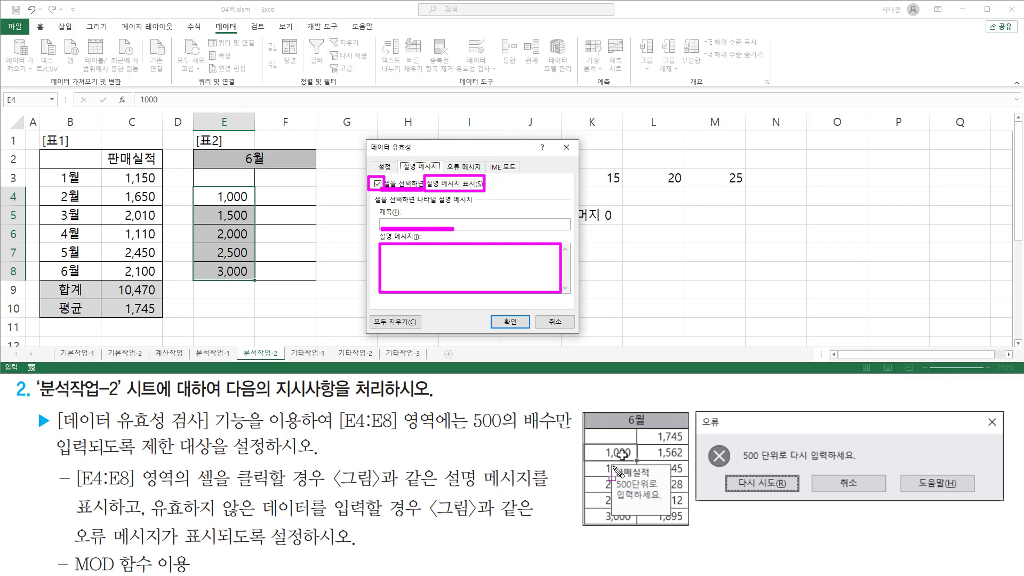
left_click_drag(611, 464, 655, 478)
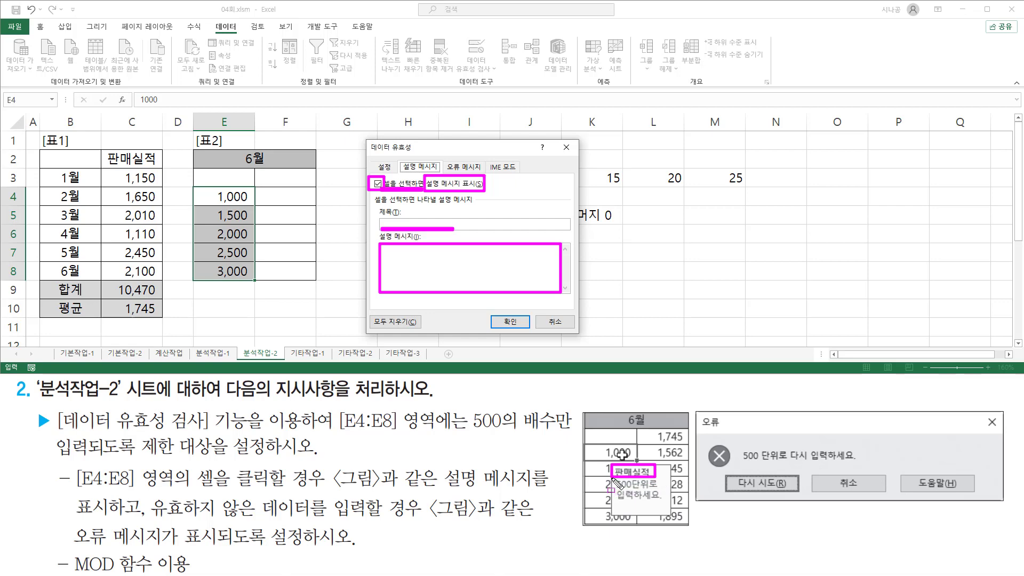
mouse_move(612, 478)
left_mouse_down()
mouse_move(631, 510)
mouse_move(676, 517)
mouse_move(668, 505)
left_mouse_up()
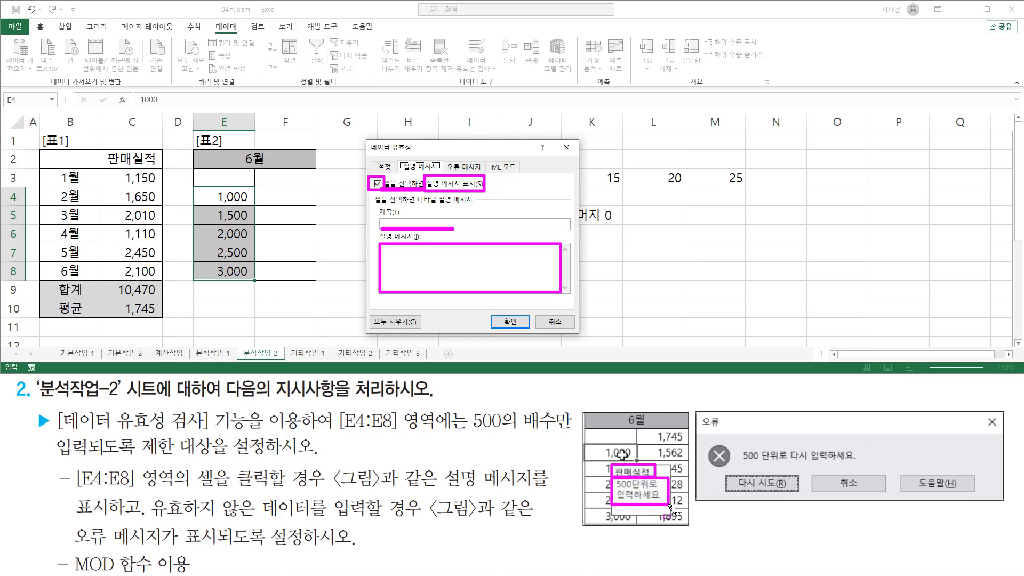
key("Escape")
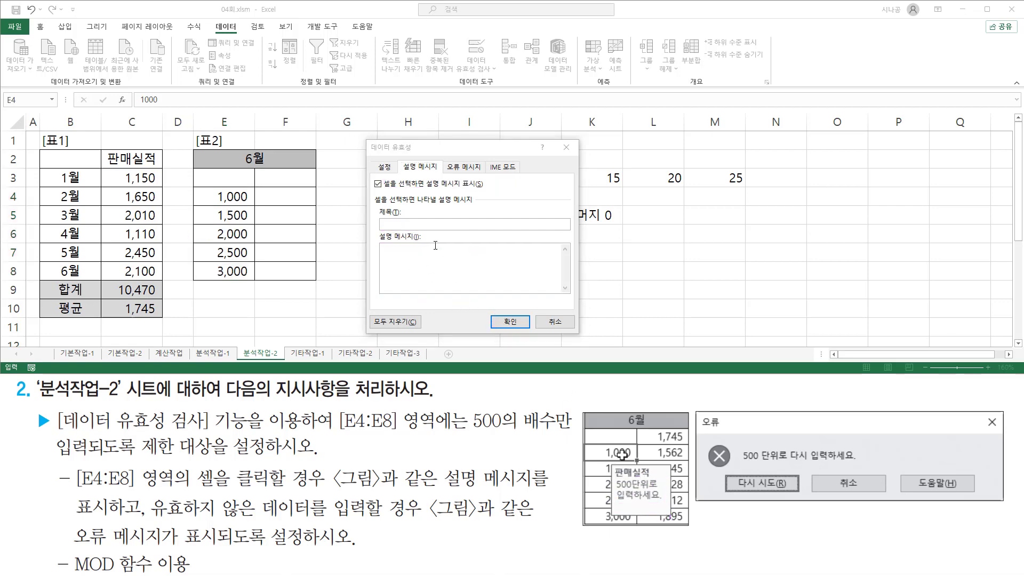
Step: Set the input message title to "판매실적" and its text to "500단위로 입력하세요."
left_click(412, 224)
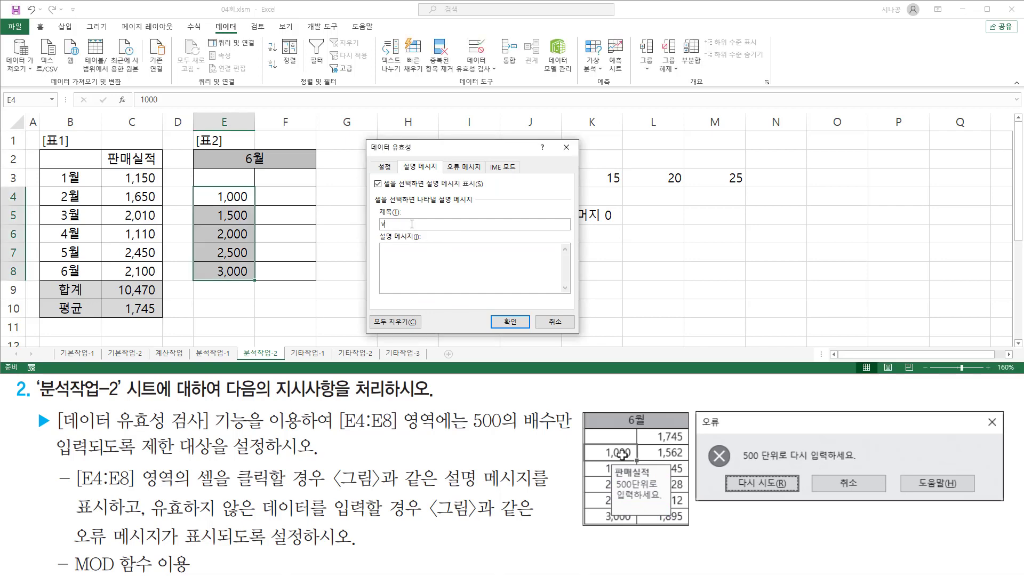
type("판매실ㅈ")
left_click(413, 257)
left_click_drag(658, 501, 663, 501)
left_click(429, 253)
type("500다ㄴ우")
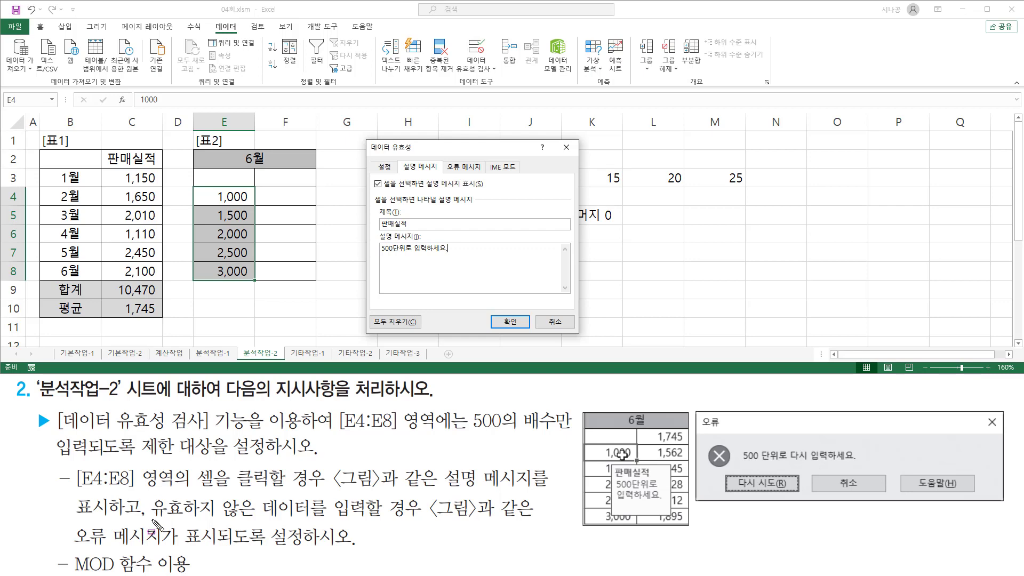
Step: Review the requirement for an error message on invalid data and the example error dialog
left_click_drag(151, 517, 536, 523)
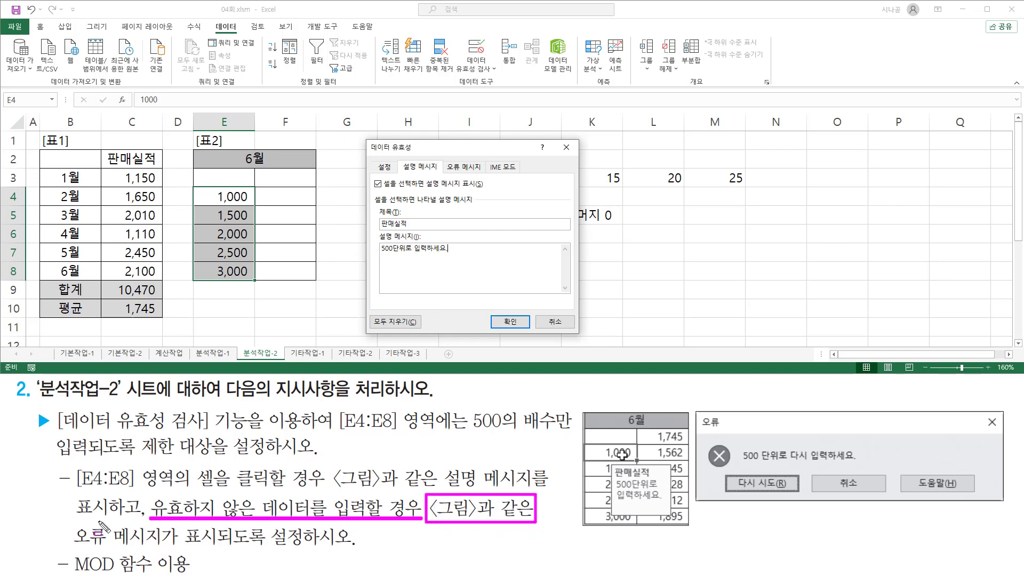
mouse_move(69, 524)
left_mouse_down()
mouse_move(72, 549)
mouse_move(347, 546)
left_mouse_up()
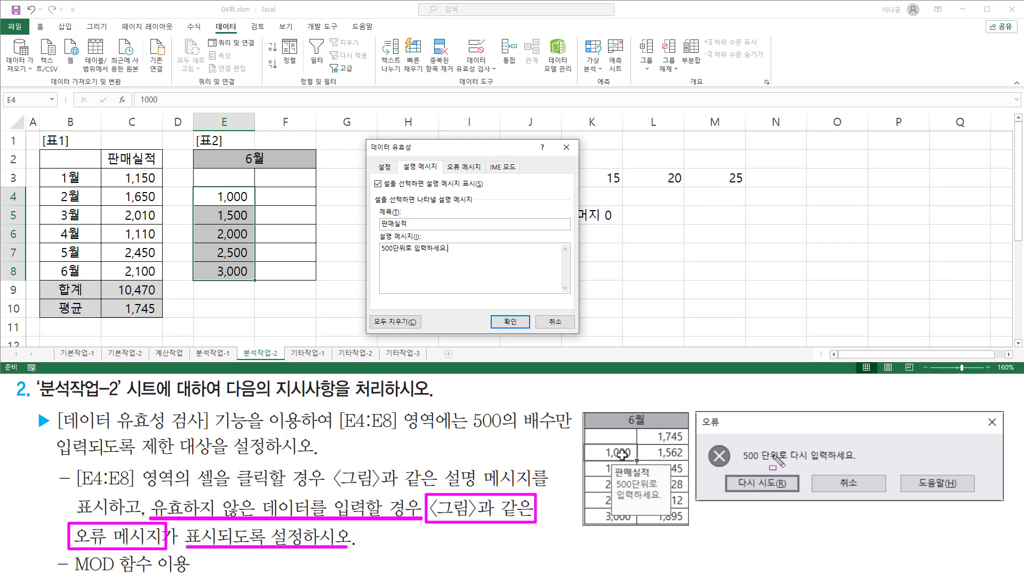
mouse_move(695, 411)
left_mouse_down()
mouse_move(928, 502)
mouse_move(1007, 502)
left_mouse_up()
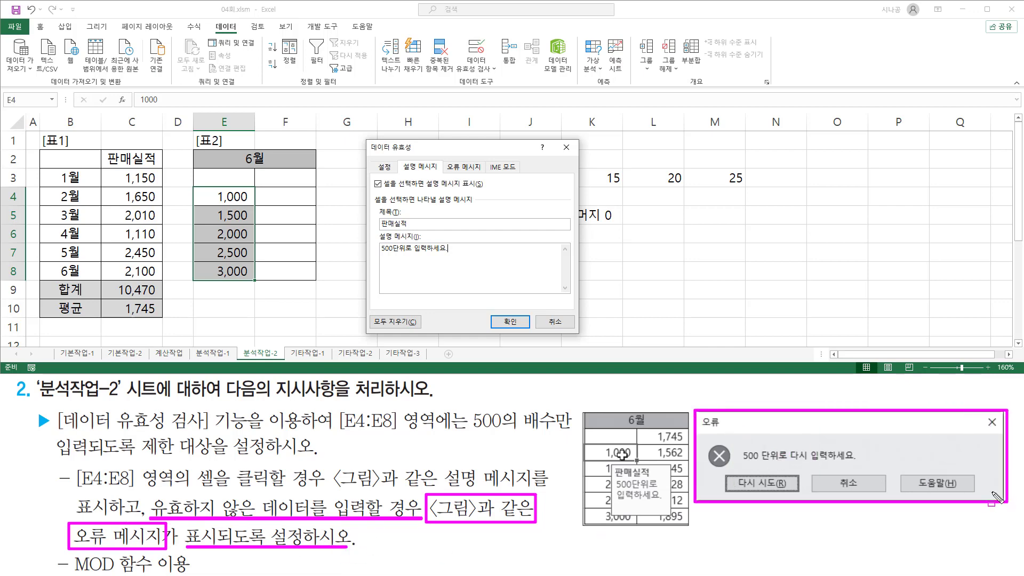
mouse_move(442, 157)
left_mouse_down()
mouse_move(460, 175)
mouse_move(488, 177)
left_mouse_up()
key("Escape")
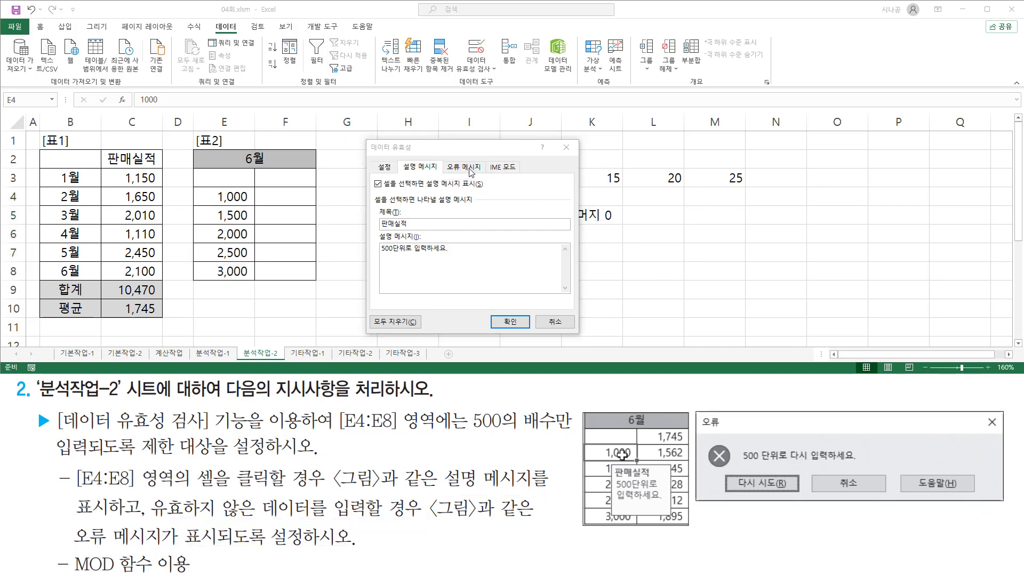
Step: Show the error alert settings and compare their style, title and message fields with the example figure
left_click(468, 168)
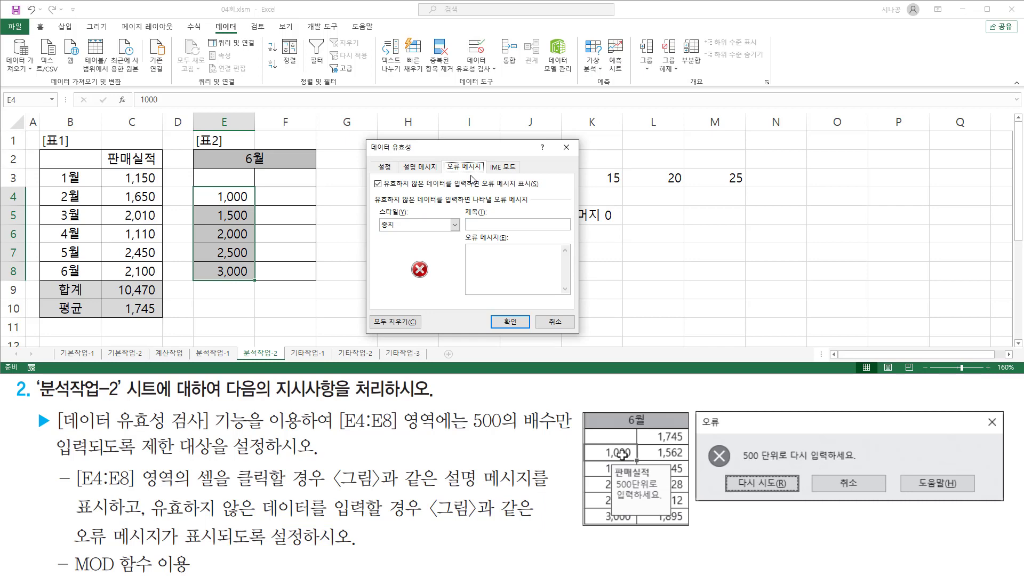
mouse_move(382, 187)
left_mouse_down()
mouse_move(479, 188)
mouse_move(488, 176)
mouse_move(528, 176)
mouse_move(538, 192)
left_mouse_up()
left_click_drag(370, 176, 384, 188)
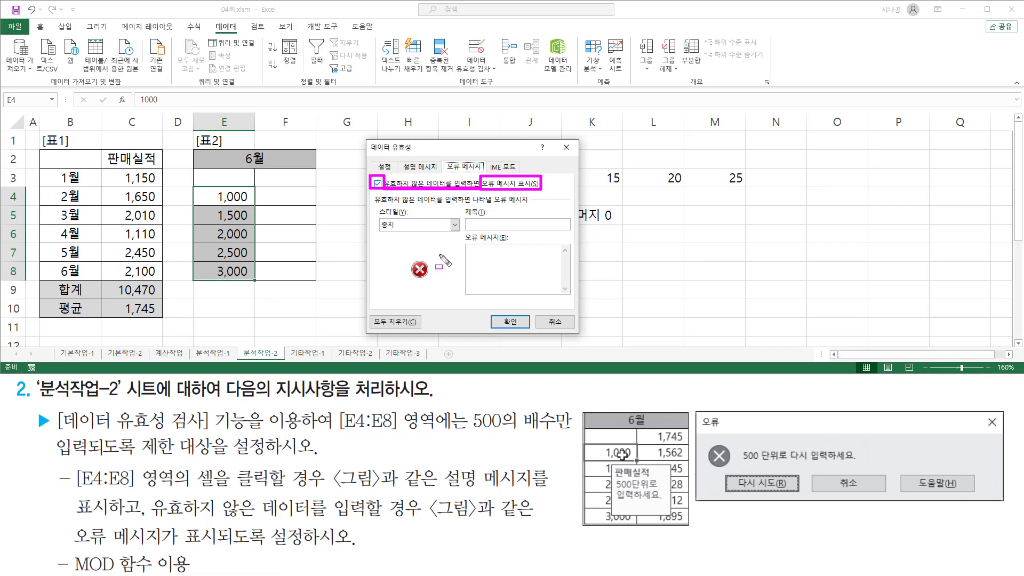
mouse_move(378, 207)
left_mouse_down()
mouse_move(375, 232)
mouse_move(411, 234)
left_mouse_up()
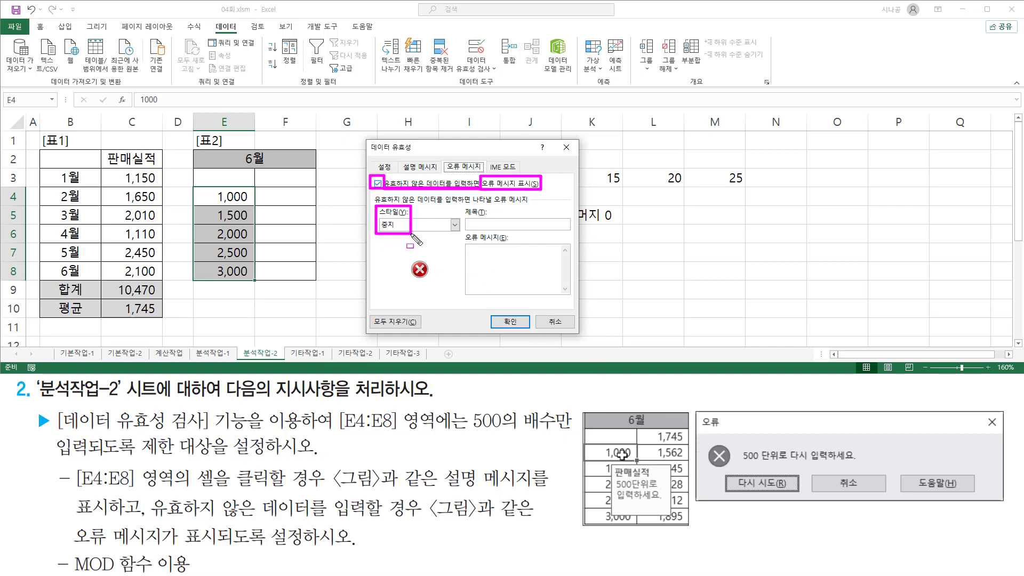
left_click_drag(705, 439, 733, 471)
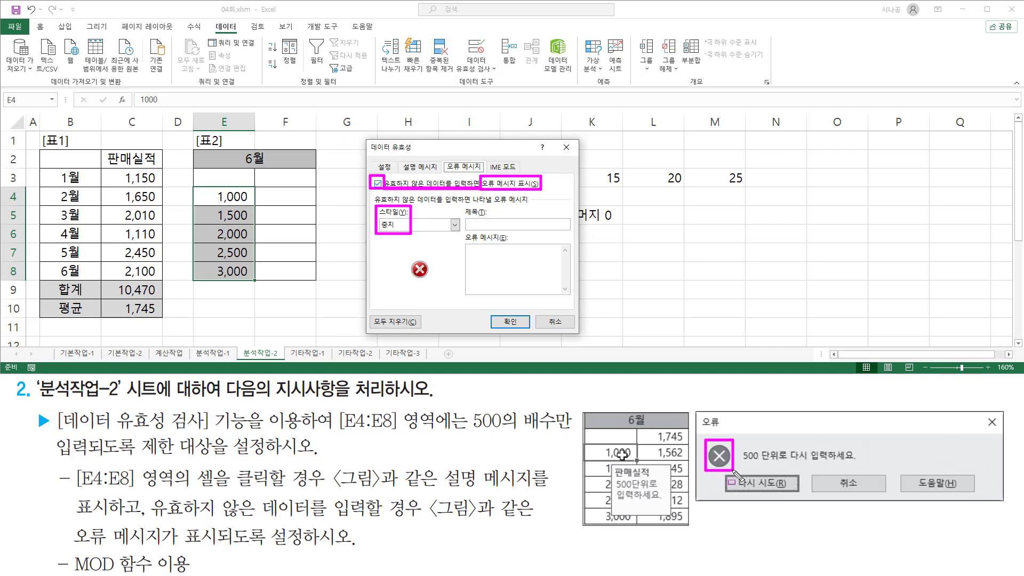
left_click_drag(409, 254, 431, 283)
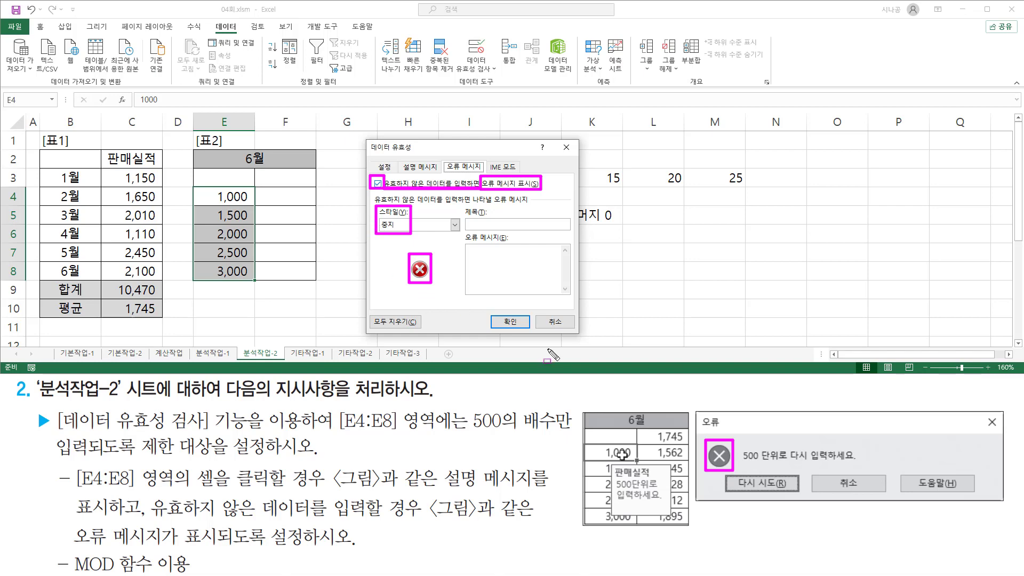
left_click_drag(701, 429, 723, 429)
left_click_drag(465, 216, 519, 228)
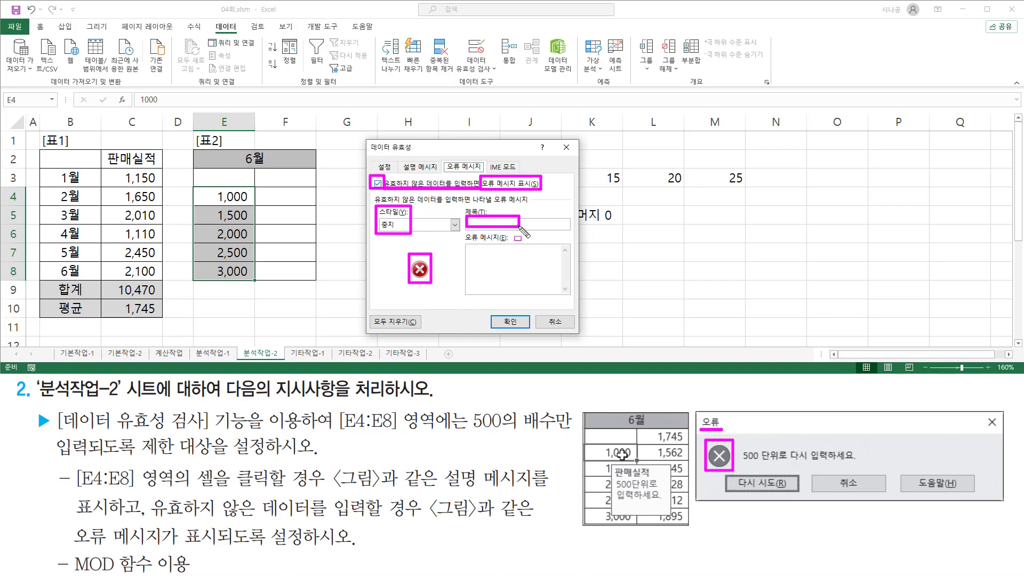
left_click_drag(742, 463, 863, 463)
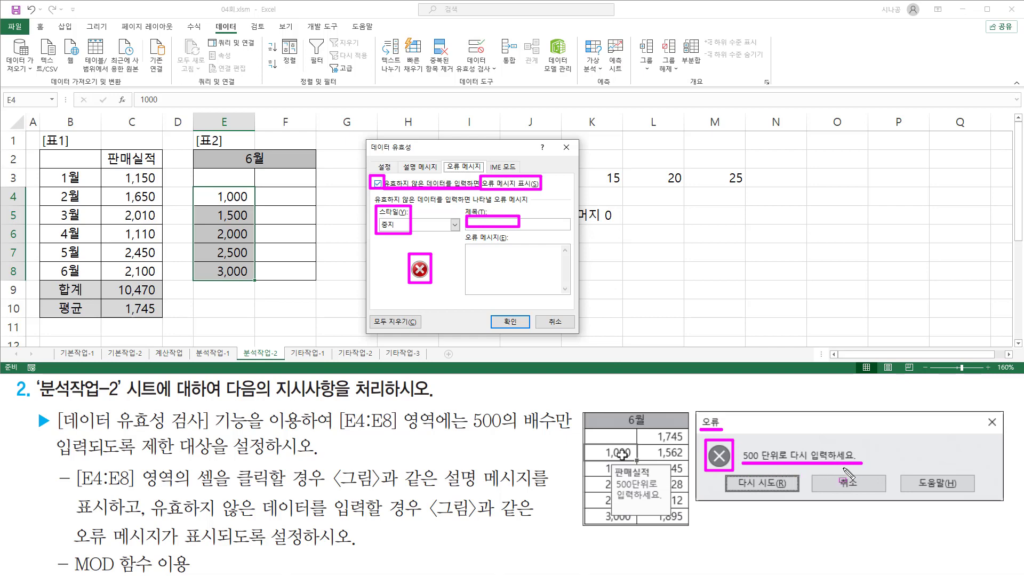
left_click_drag(466, 246, 557, 292)
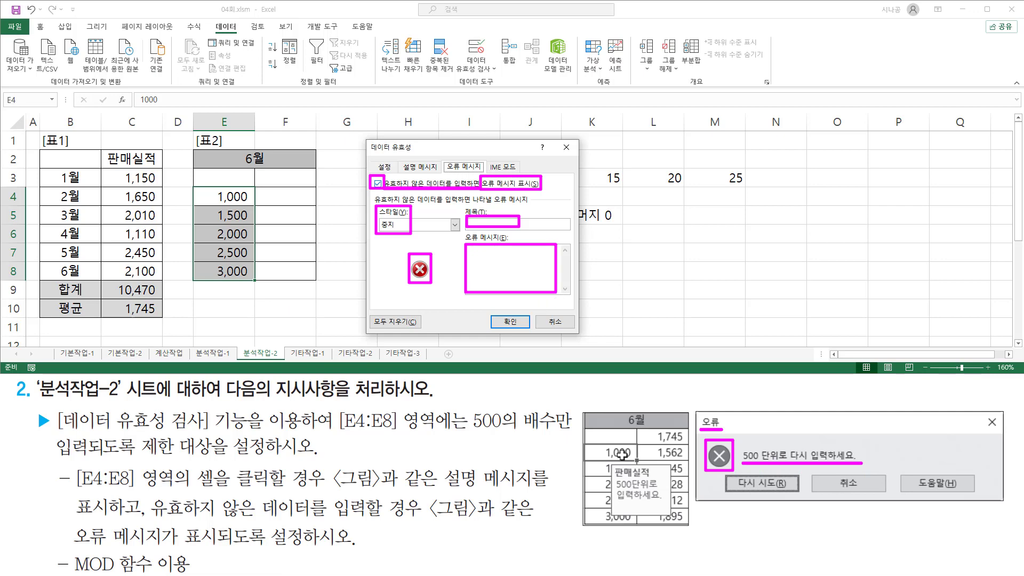
key("Escape")
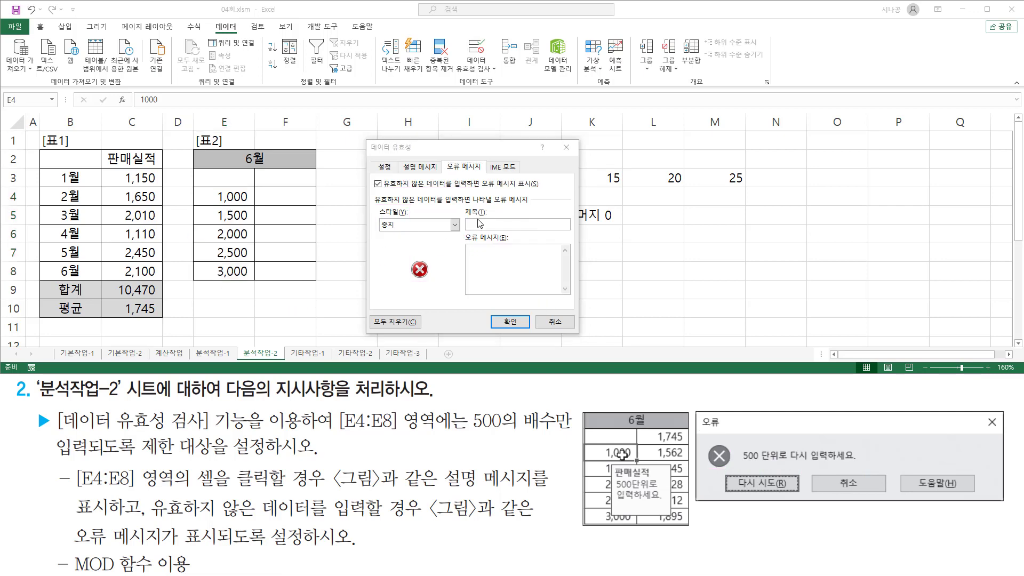
Step: Set the error alert title to "오류" and its text to "500 단위로 다시 입력하세요.", and apply the validation to E4:E8
left_click(495, 225)
type("오류")
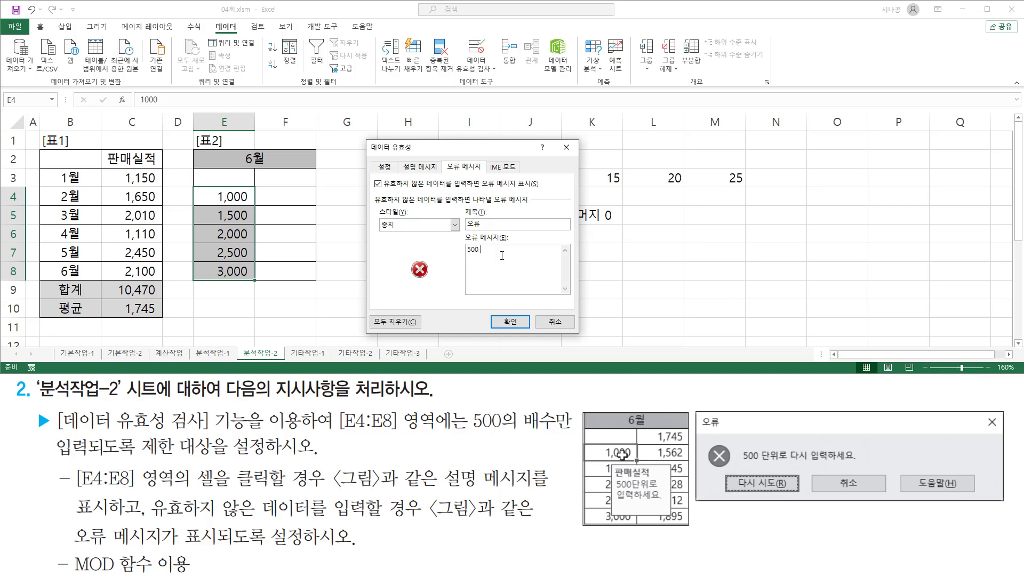
type(" 단ㅇ")
type("위로 다시 입력하요.")
key("ctrl+2")
left_click_drag(545, 253, 555, 253)
left_click_drag(853, 462, 858, 462)
left_click_drag(43, 568, 552, 569)
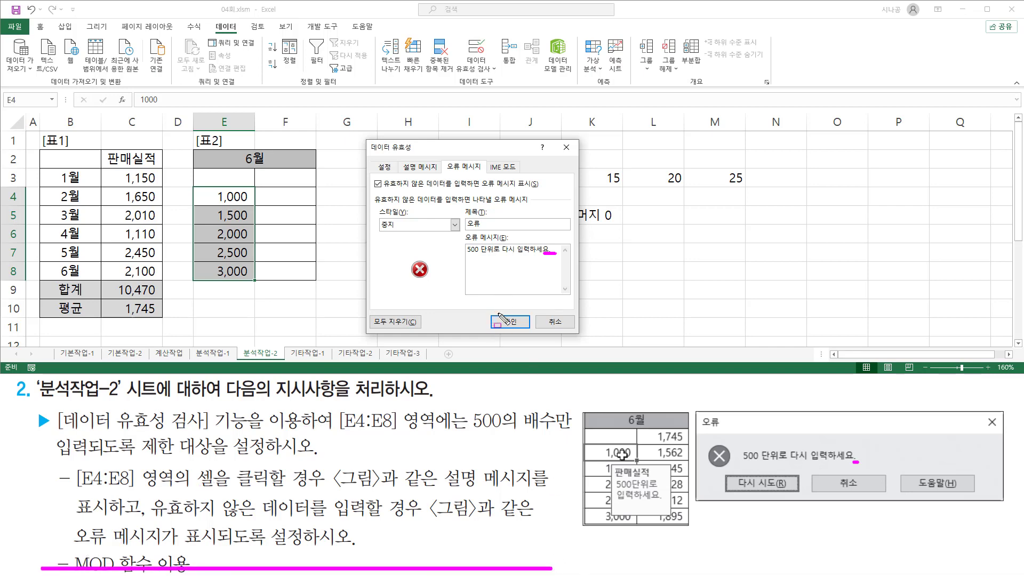
left_click_drag(493, 311, 528, 331)
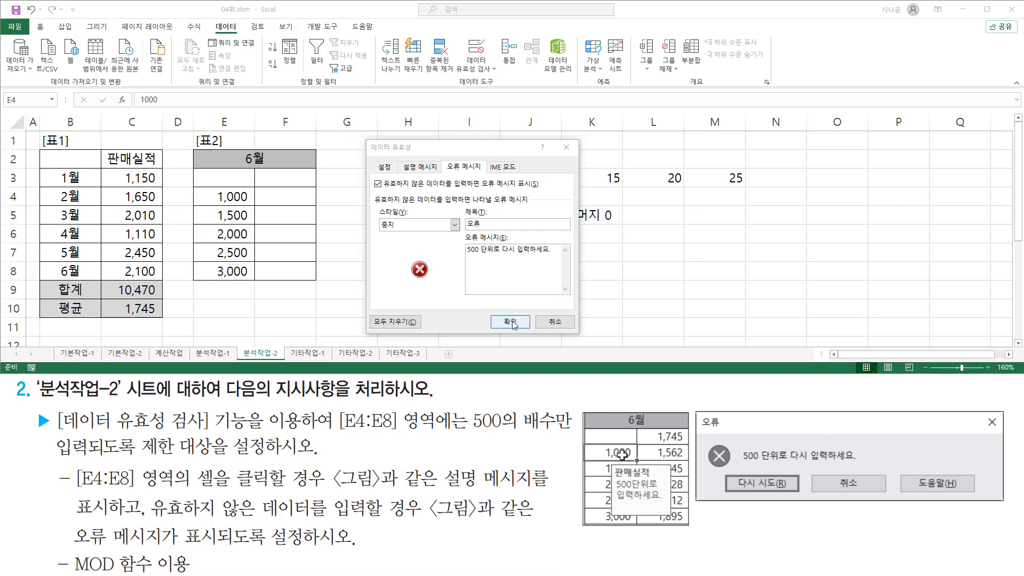
left_click(511, 321)
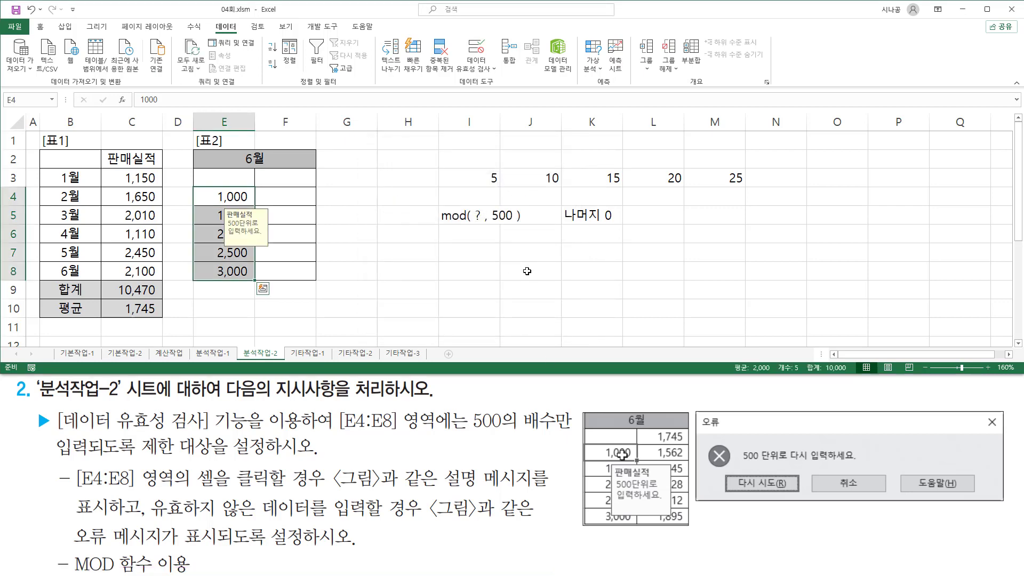
Step: Select the cells from E8 up to E4 one by one and check their input message against the example figure
left_click(535, 251)
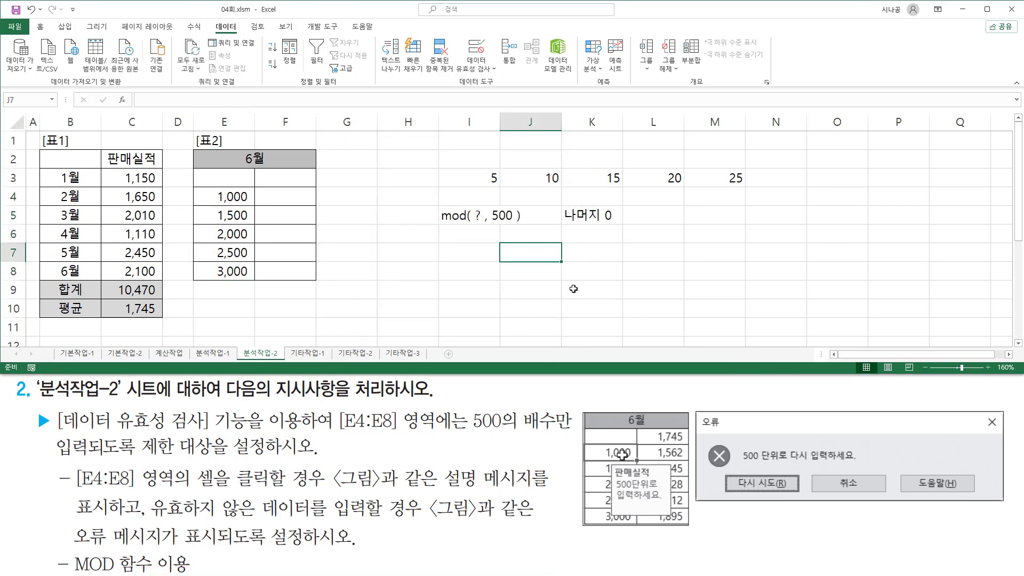
left_click(465, 264)
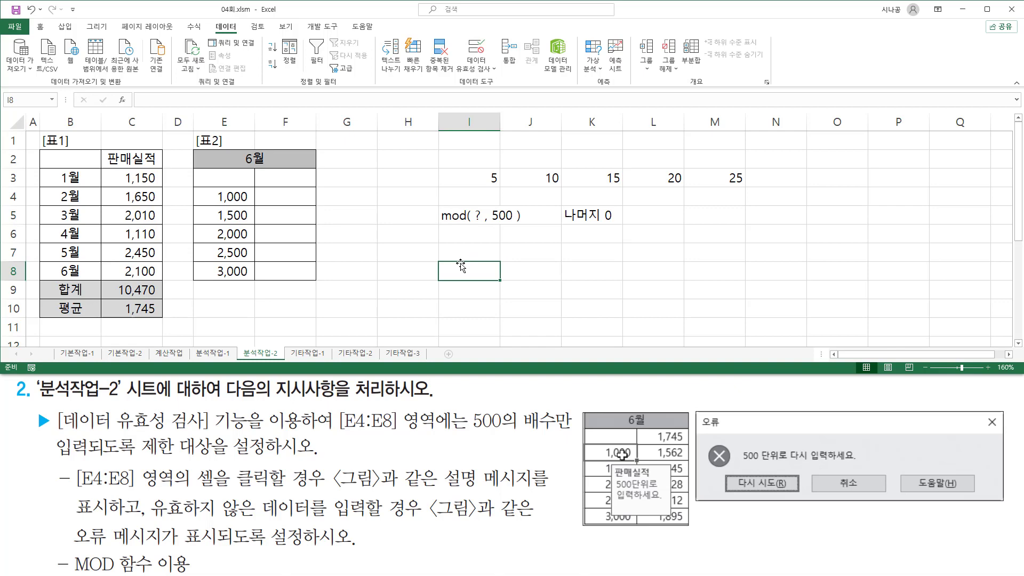
mouse_move(189, 186)
left_mouse_down()
mouse_move(219, 282)
mouse_move(254, 283)
left_mouse_up()
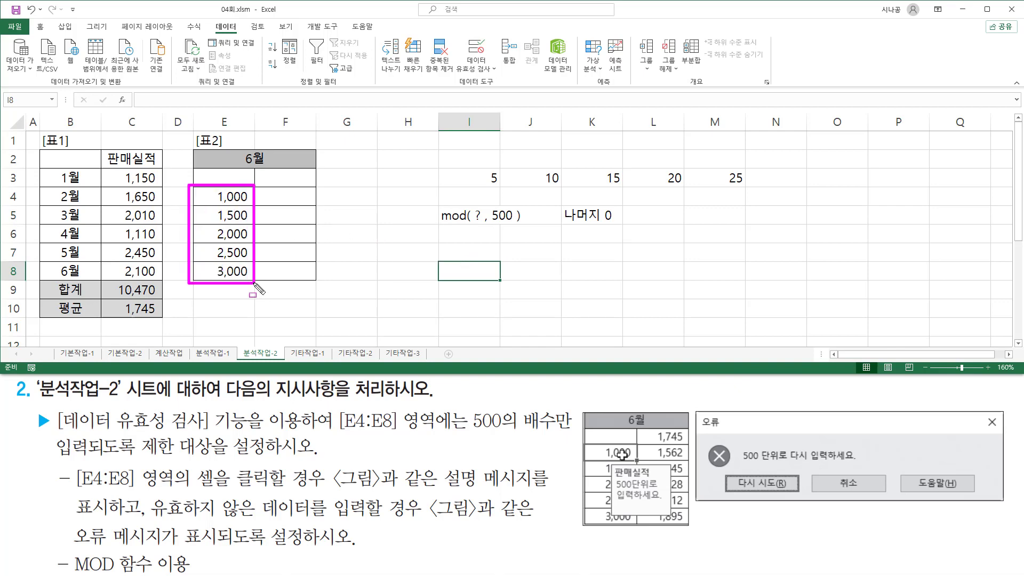
key("Escape")
left_click(230, 260)
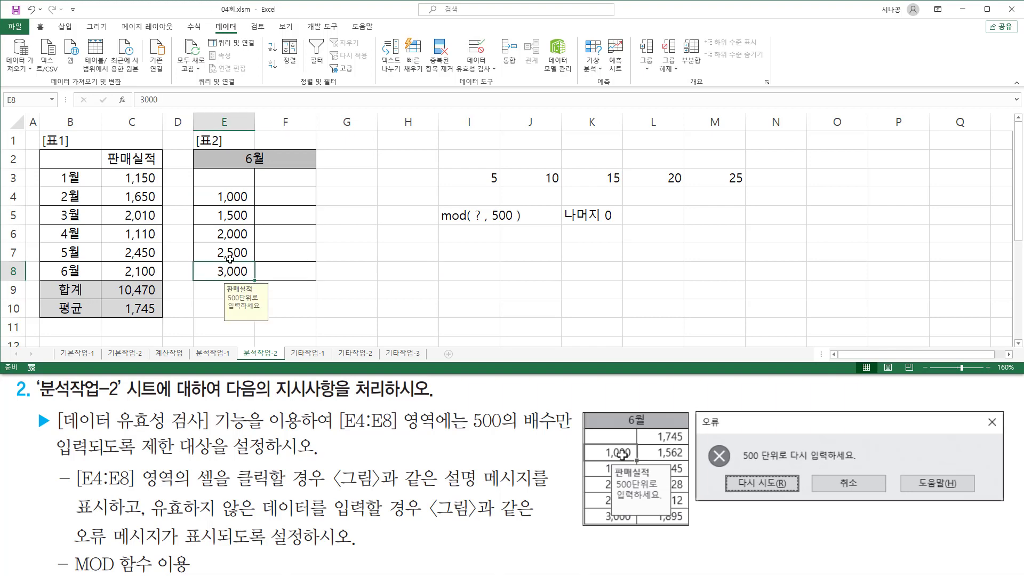
left_click(224, 252)
left_click(229, 235)
left_click(229, 215)
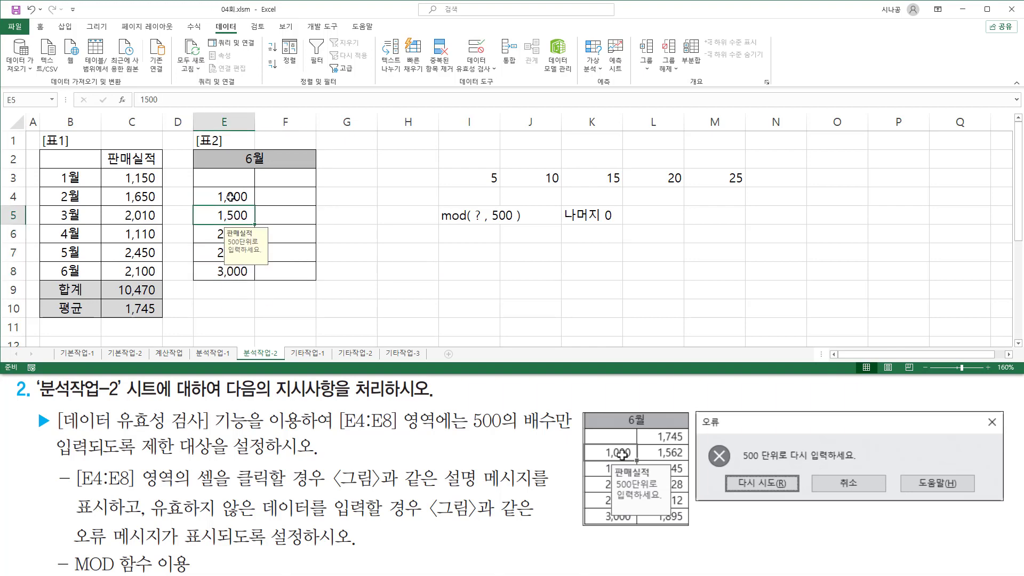
left_click(229, 198)
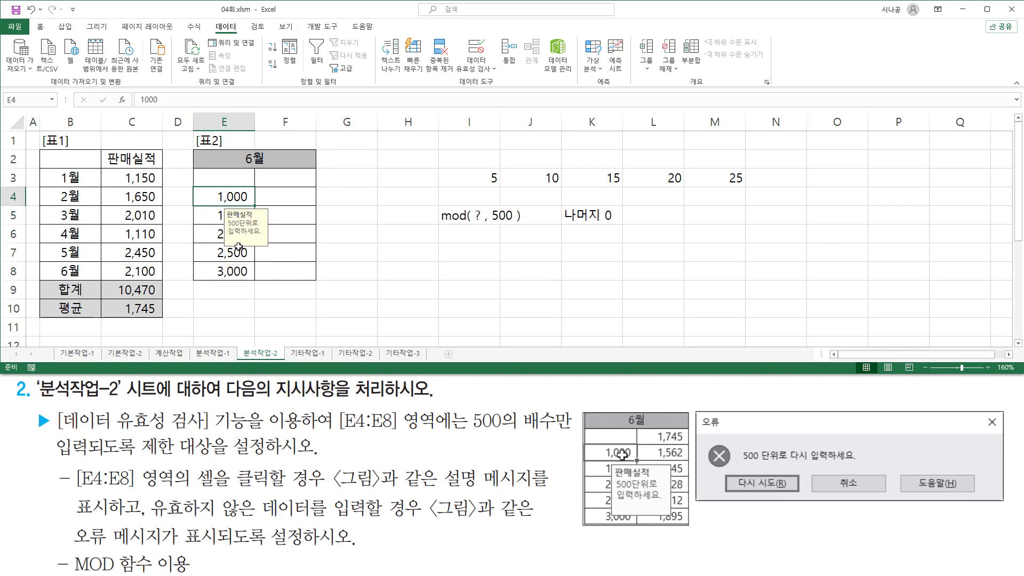
left_click_drag(221, 204, 269, 249)
left_click_drag(610, 462, 672, 526)
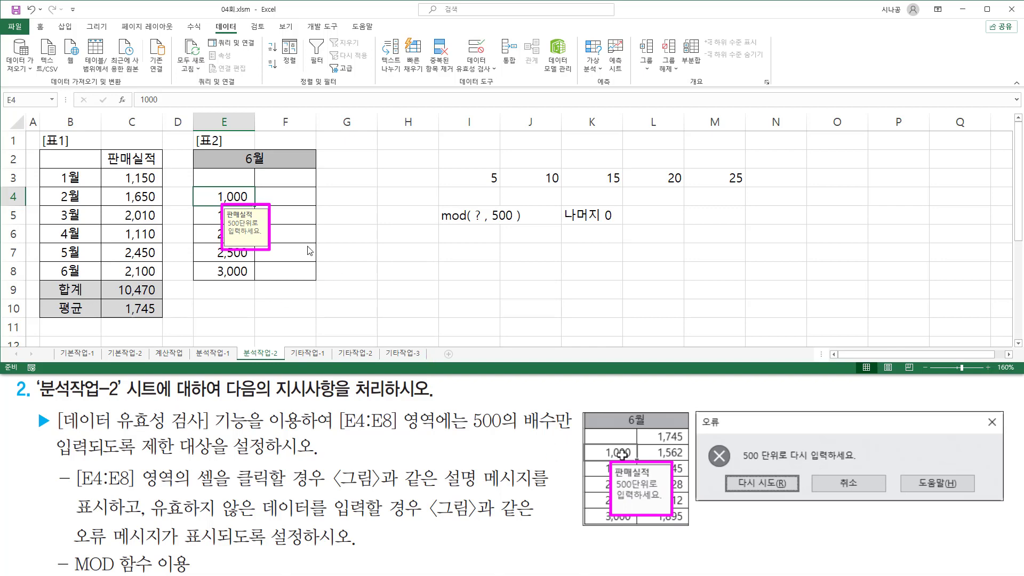
key("Escape")
Step: Try to enter 1200 in cell E4 to test the multiples-of-500 rule
left_click(228, 195)
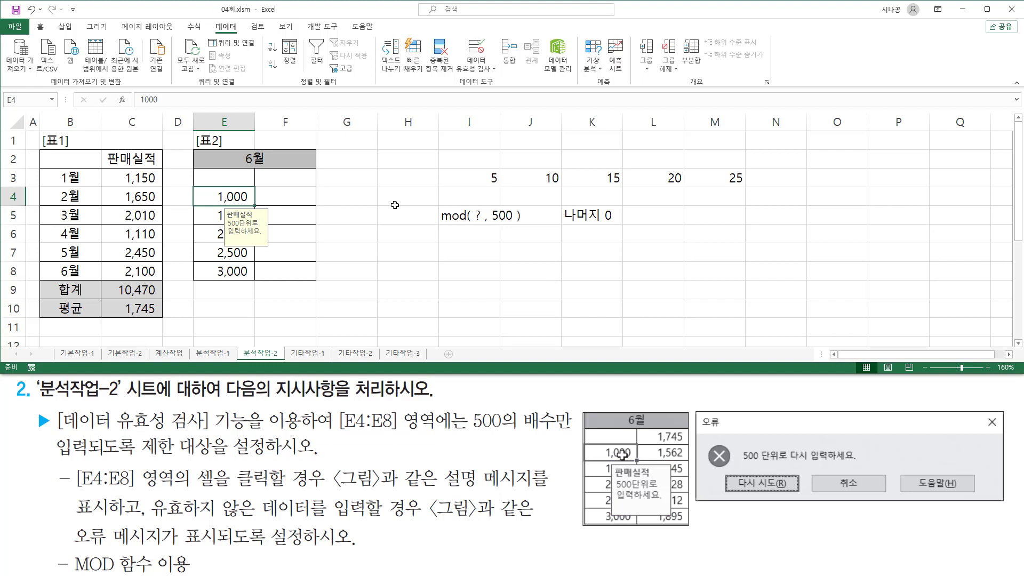
type("12")
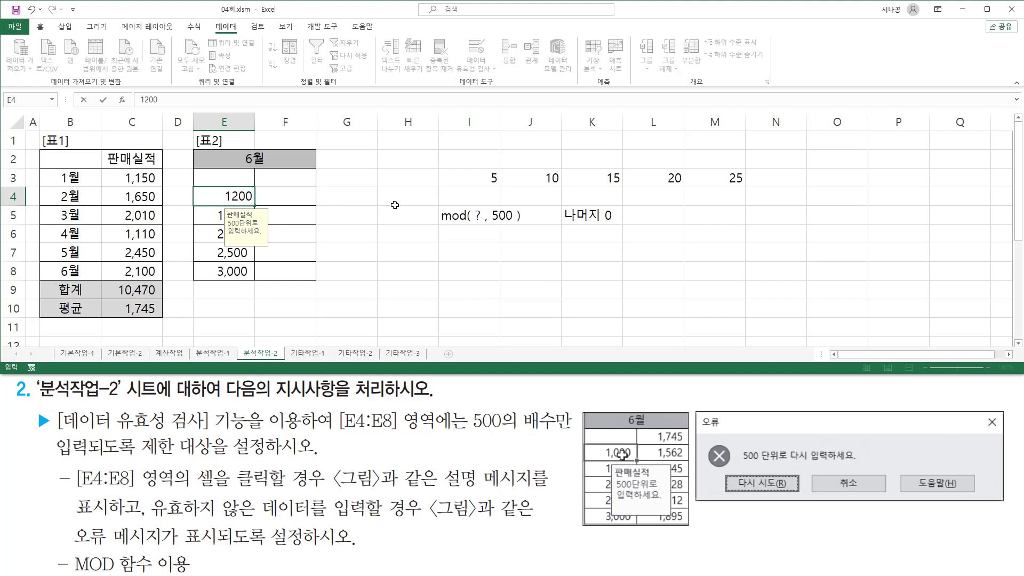
key("Return")
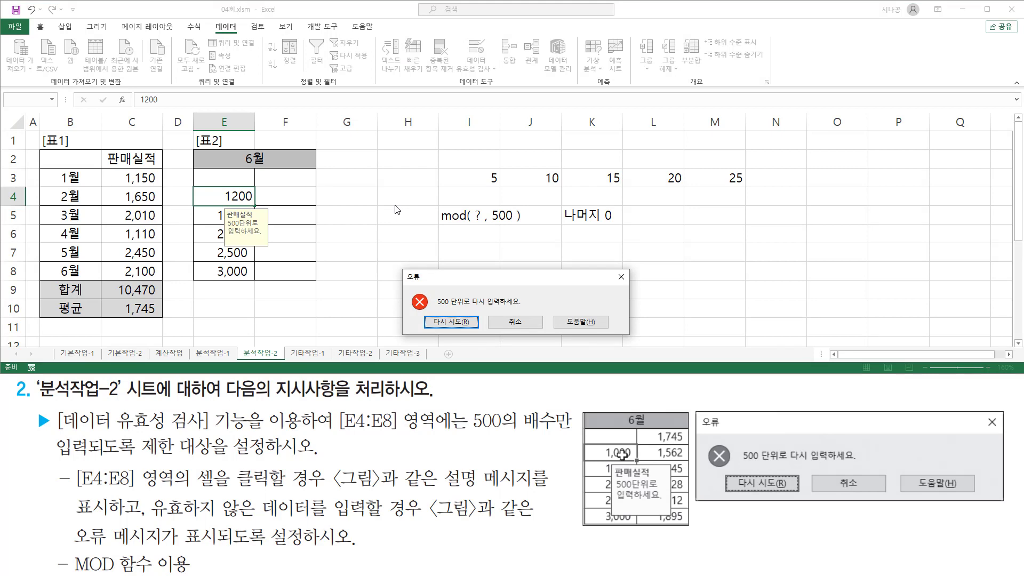
Step: Compare the displayed error alert's title, icon, message and buttons with the example error dialog
left_click_drag(219, 203, 253, 204)
left_click_drag(465, 430, 559, 430)
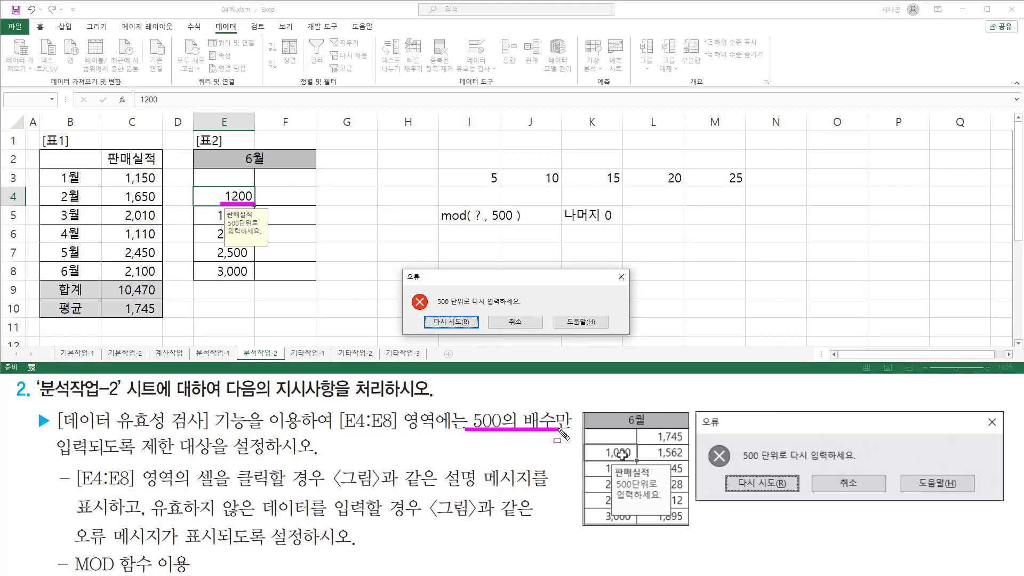
mouse_move(400, 332)
left_mouse_down()
mouse_move(408, 266)
mouse_move(417, 335)
mouse_move(638, 344)
left_mouse_up()
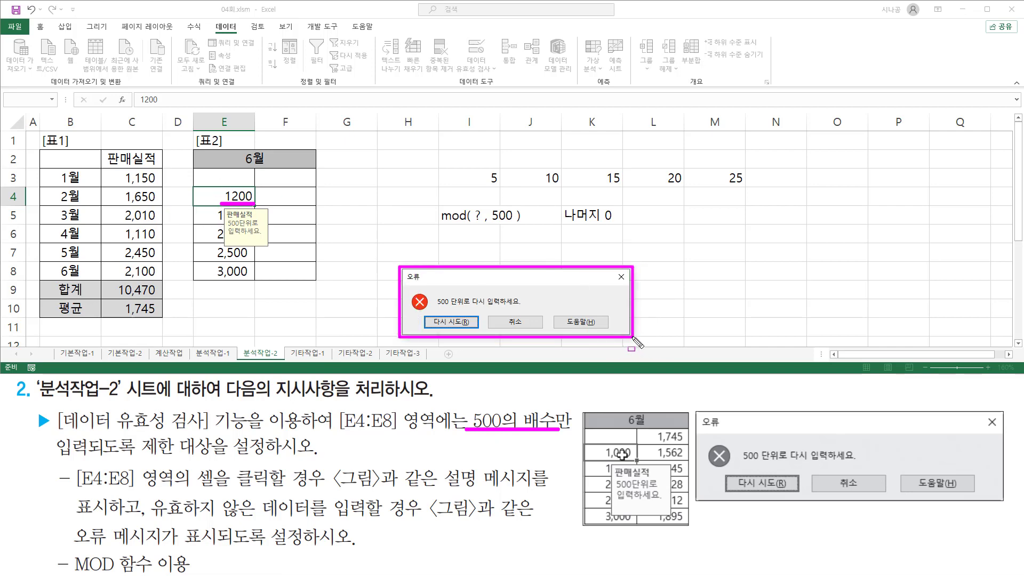
left_click_drag(403, 283, 425, 283)
mouse_move(699, 428)
left_mouse_down()
mouse_move(723, 427)
mouse_move(735, 468)
left_mouse_up()
mouse_move(408, 290)
left_mouse_down()
mouse_move(430, 309)
mouse_move(521, 308)
left_mouse_up()
key("e")
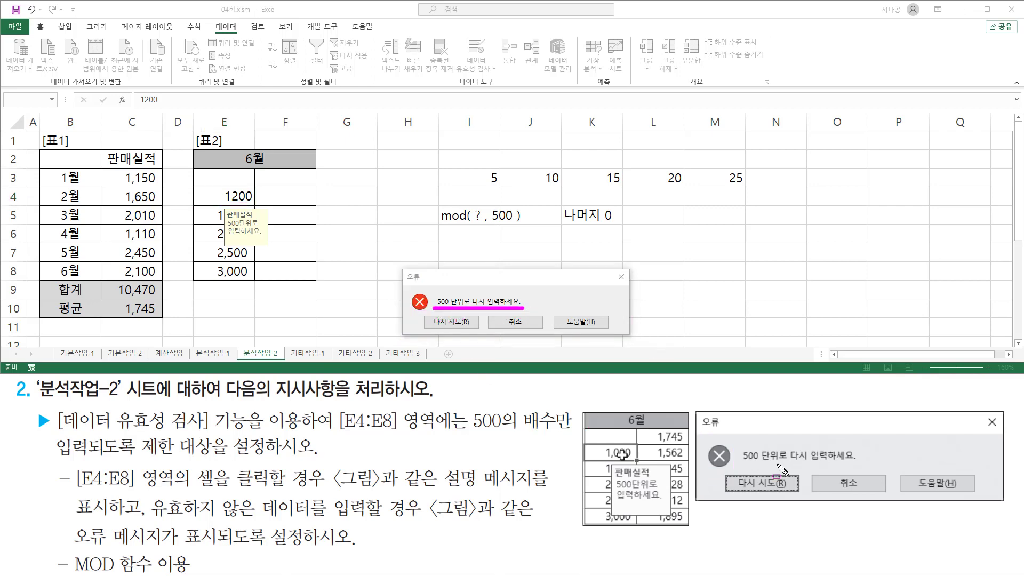
left_click_drag(737, 465, 859, 465)
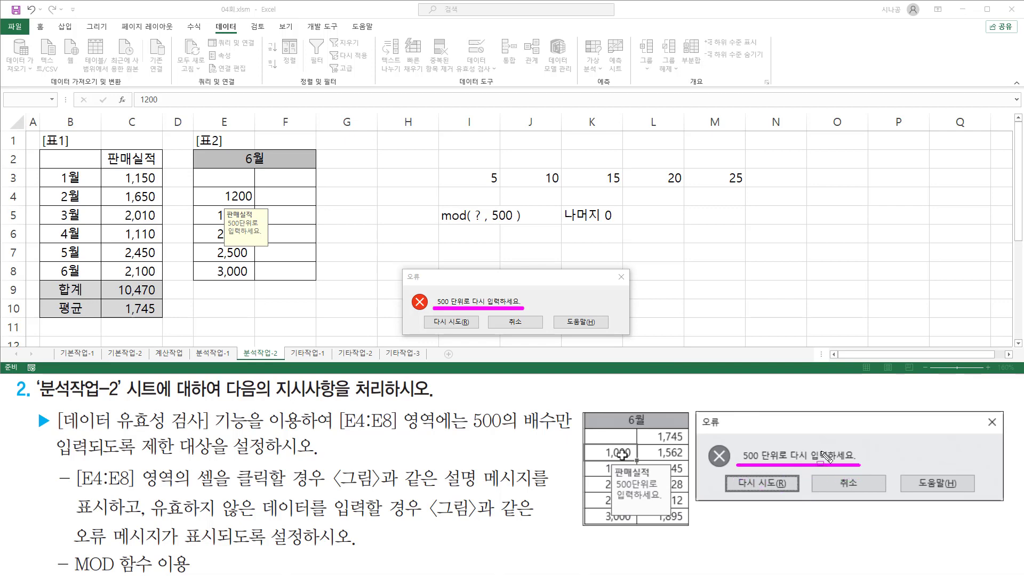
left_click_drag(421, 311, 616, 336)
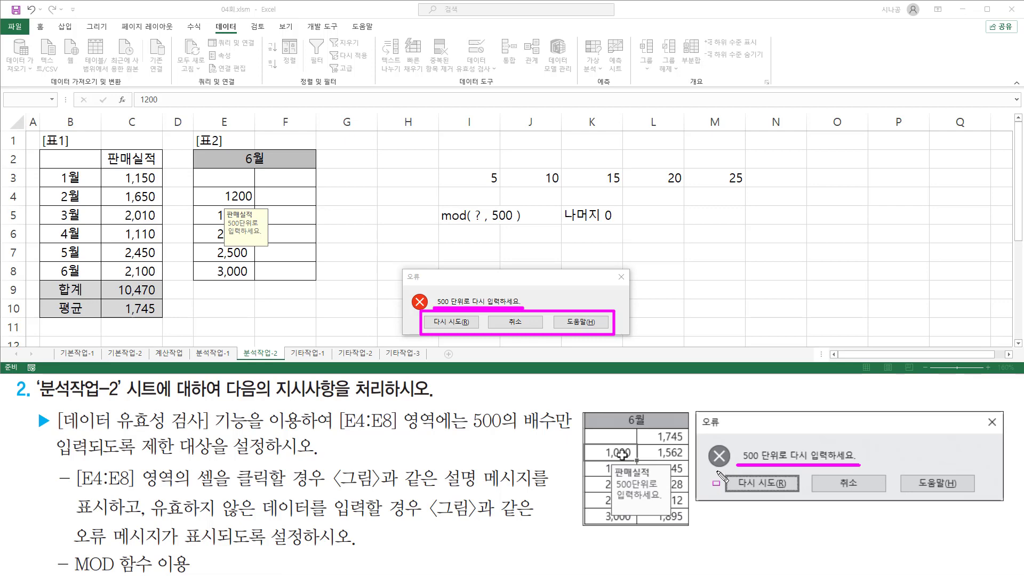
mouse_move(716, 485)
left_mouse_down()
mouse_move(926, 471)
mouse_move(984, 499)
left_mouse_up()
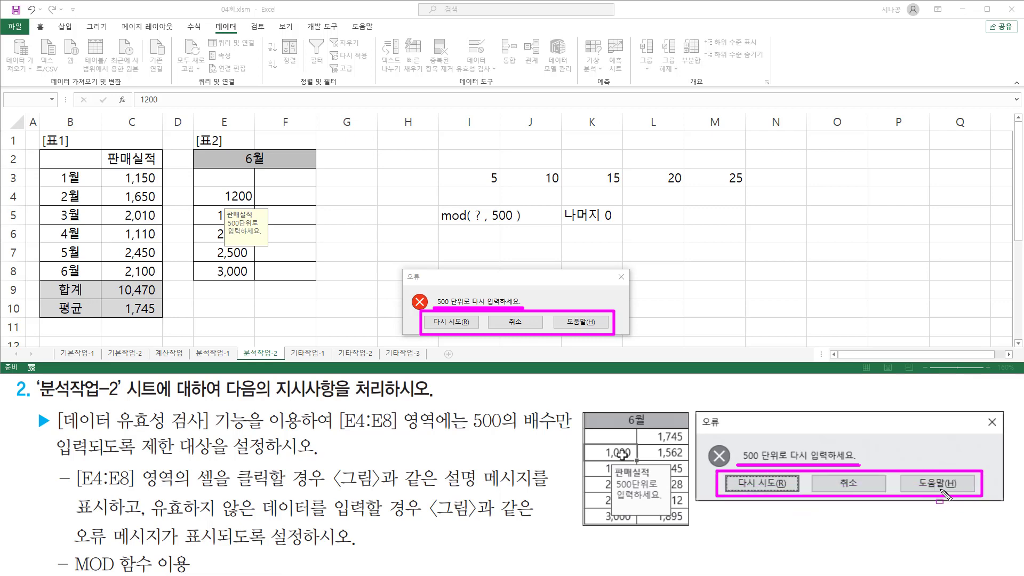
key("Escape")
left_click(519, 281)
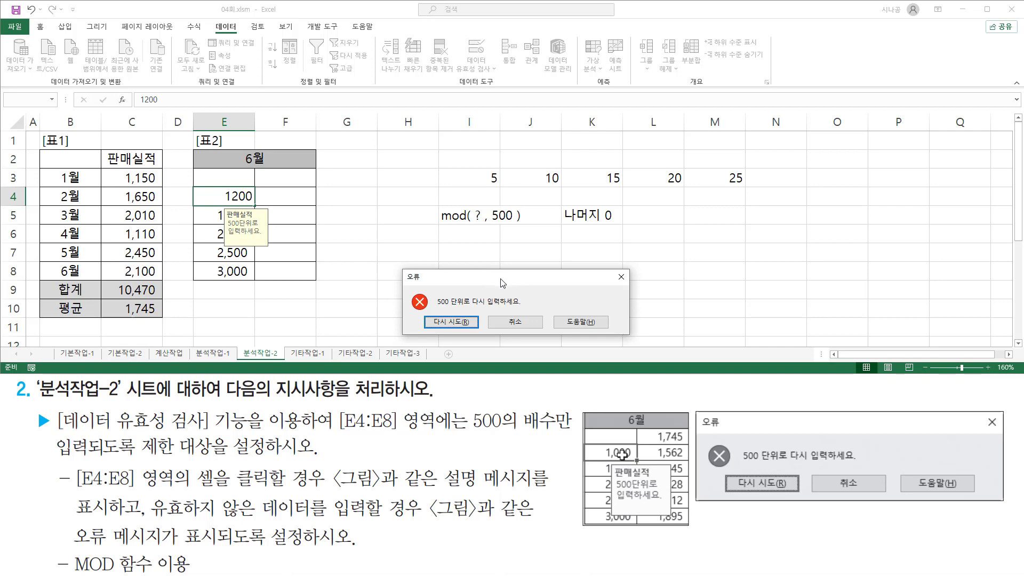
left_click_drag(488, 313, 544, 337)
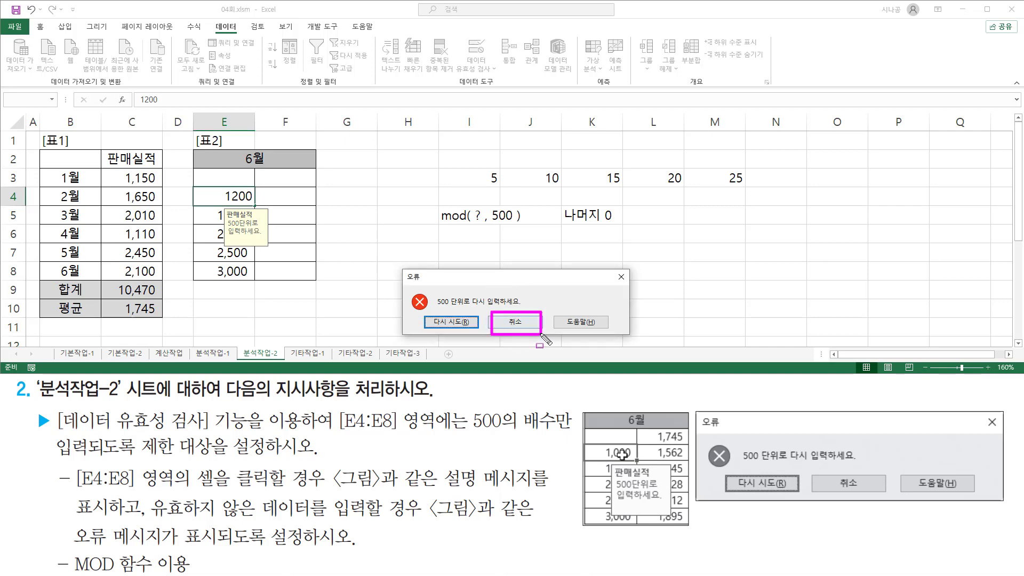
Step: Cancel the rejected entry in cell E4 and move the selection to the empty cell H6
key("Escape")
left_click(523, 323)
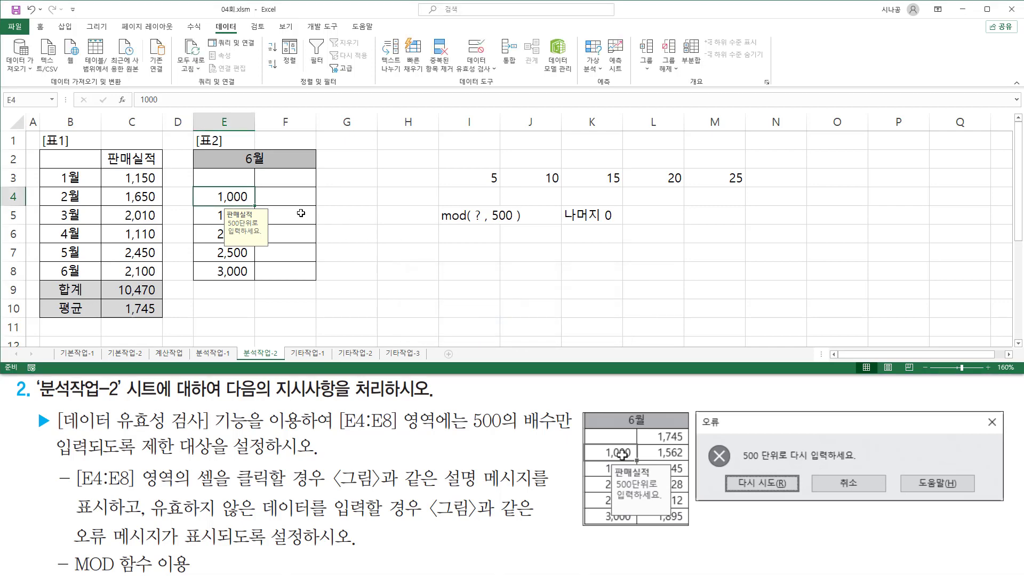
left_click_drag(201, 185, 255, 205)
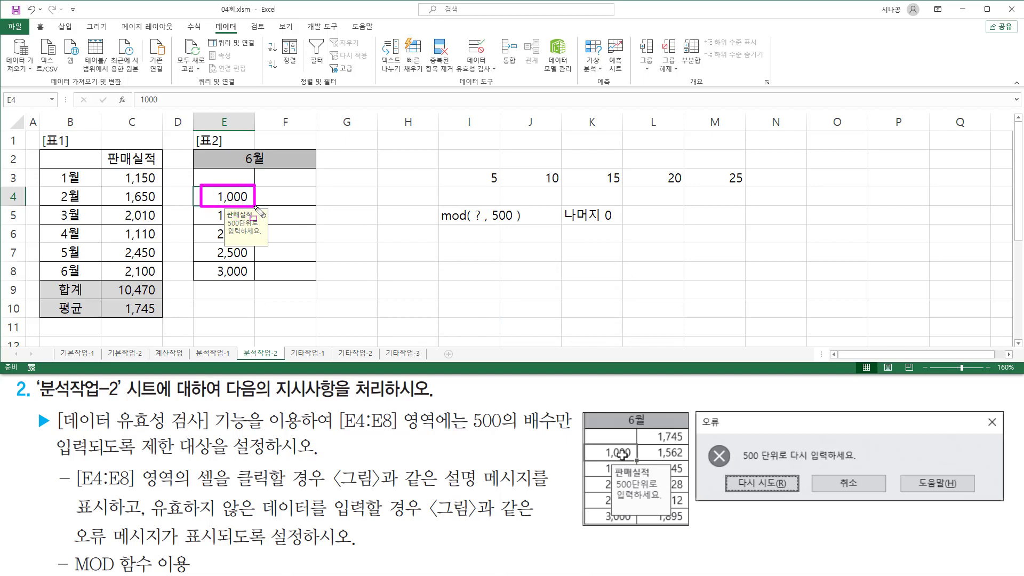
key("Escape")
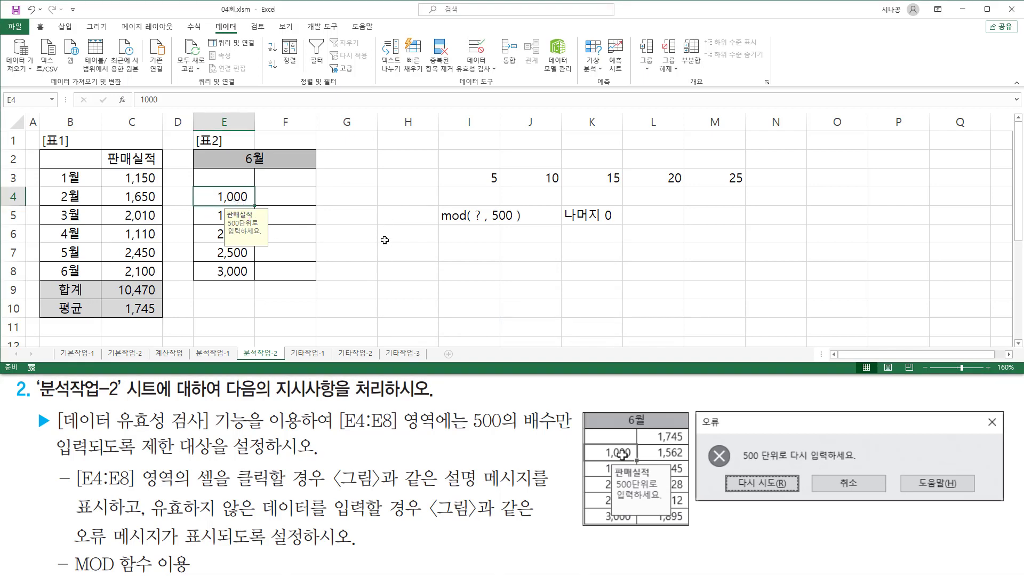
left_click(408, 233)
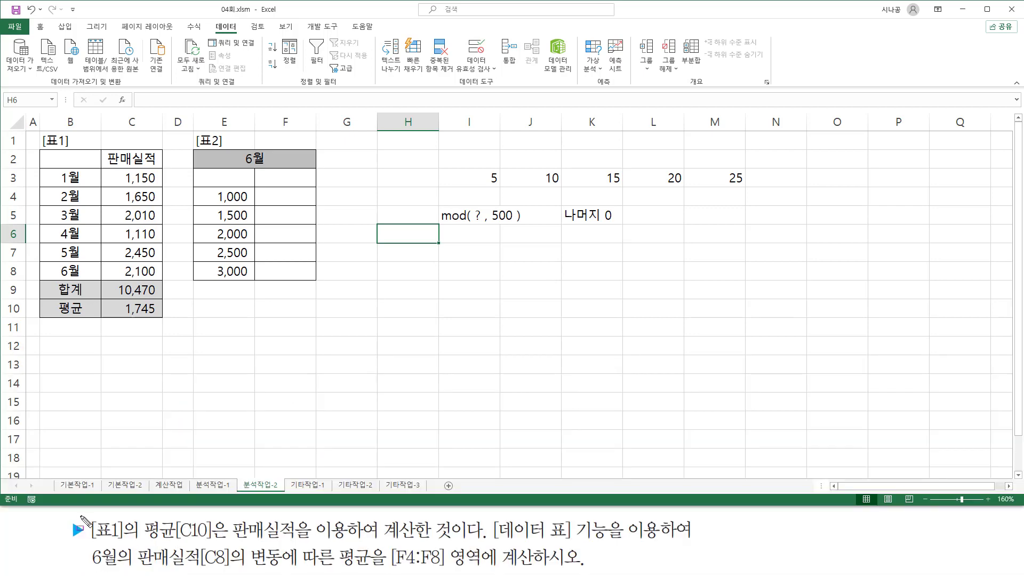
Step: Read the data table instruction and locate the 표1 average in C10, the June sales in C8 and the result range F4:F8
left_click_drag(87, 516, 128, 543)
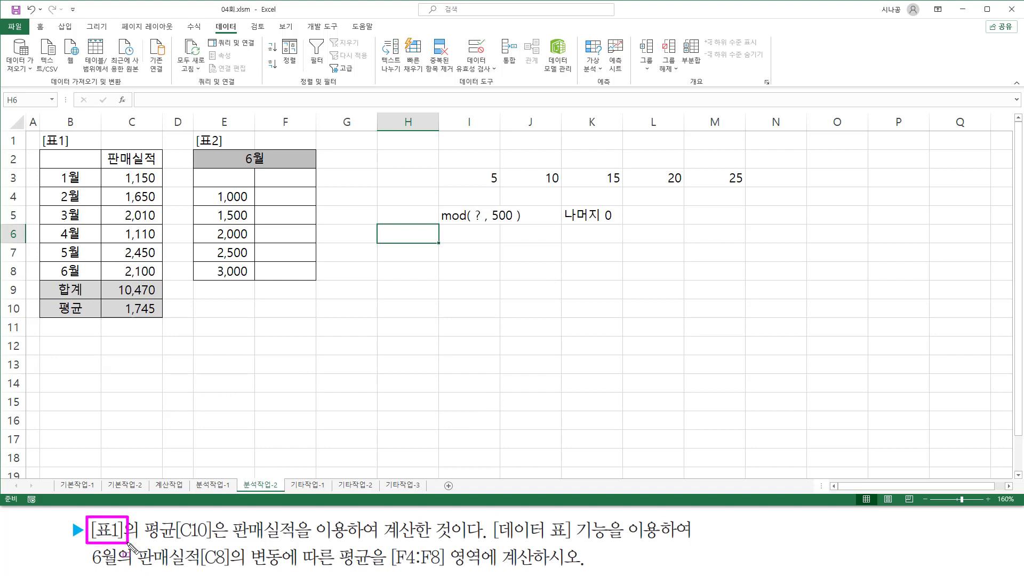
mouse_move(37, 129)
left_mouse_down()
mouse_move(159, 336)
mouse_move(168, 323)
left_mouse_up()
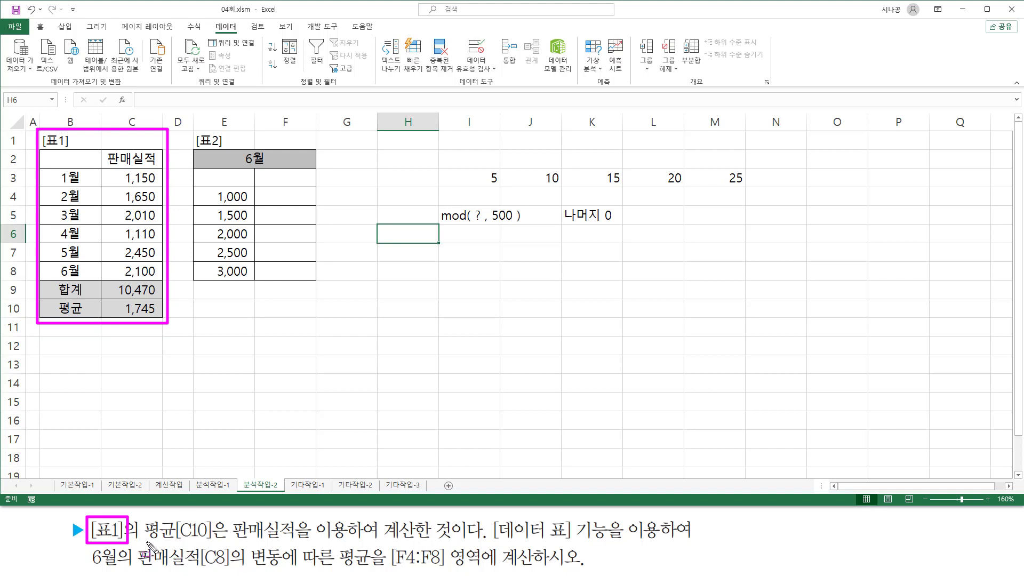
left_click_drag(141, 541, 213, 541)
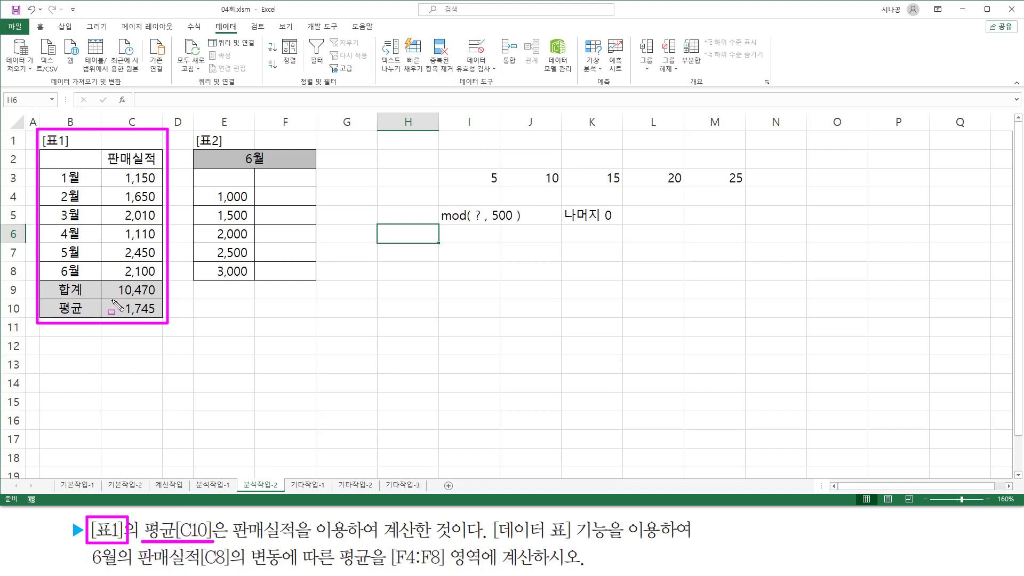
left_click_drag(112, 300, 159, 319)
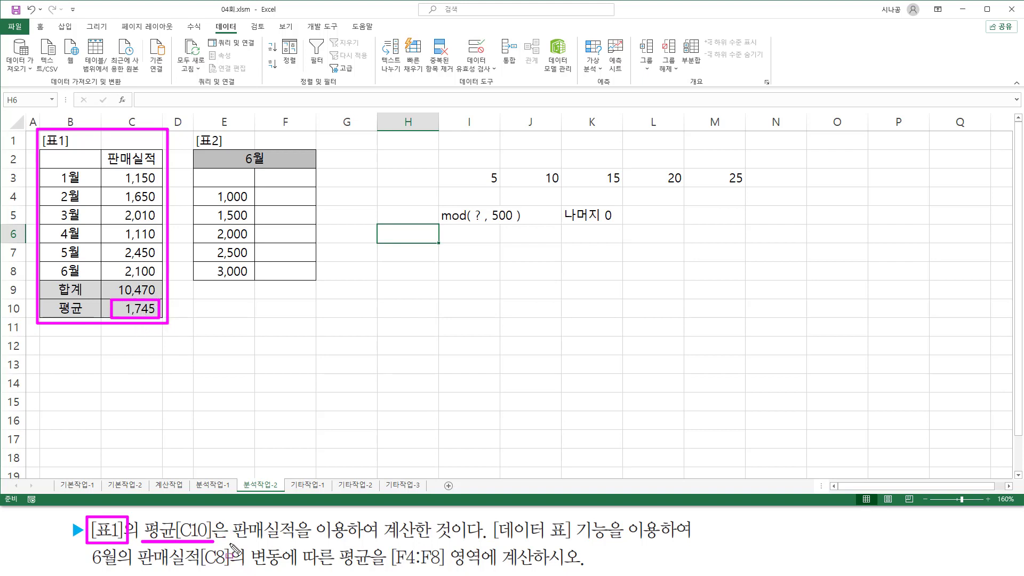
left_click_drag(229, 542, 450, 544)
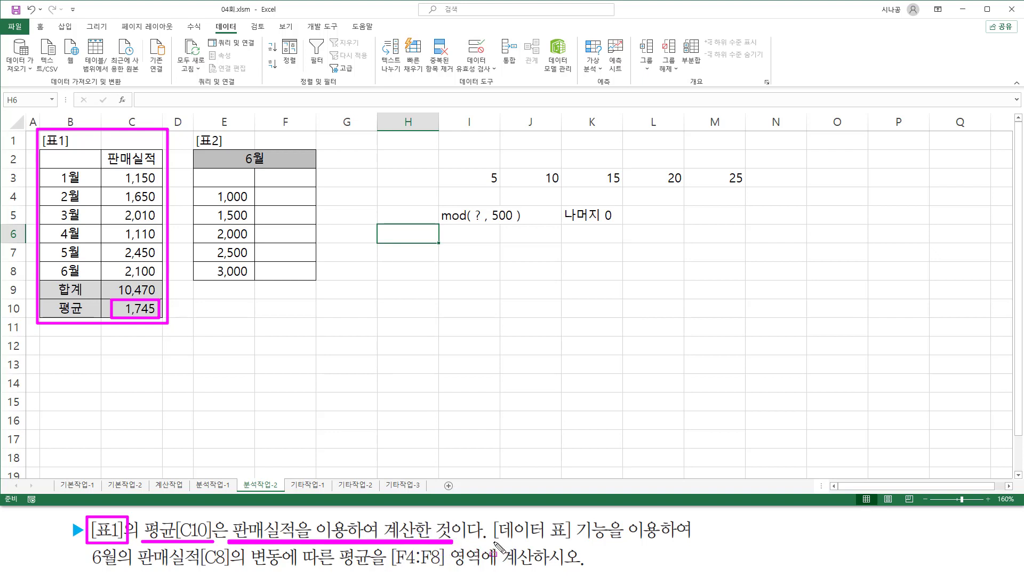
left_click_drag(493, 539, 674, 540)
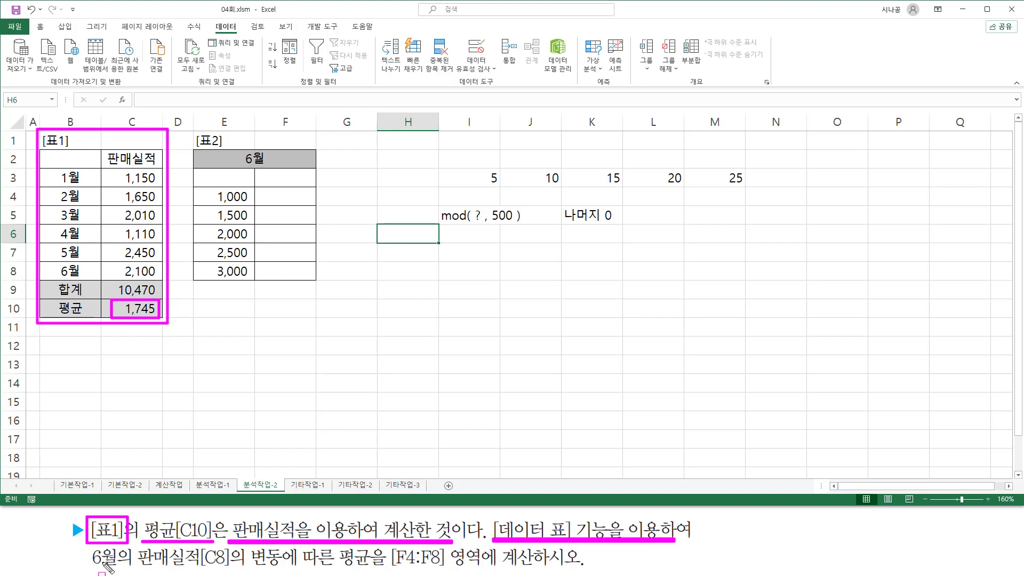
left_click_drag(89, 568, 228, 566)
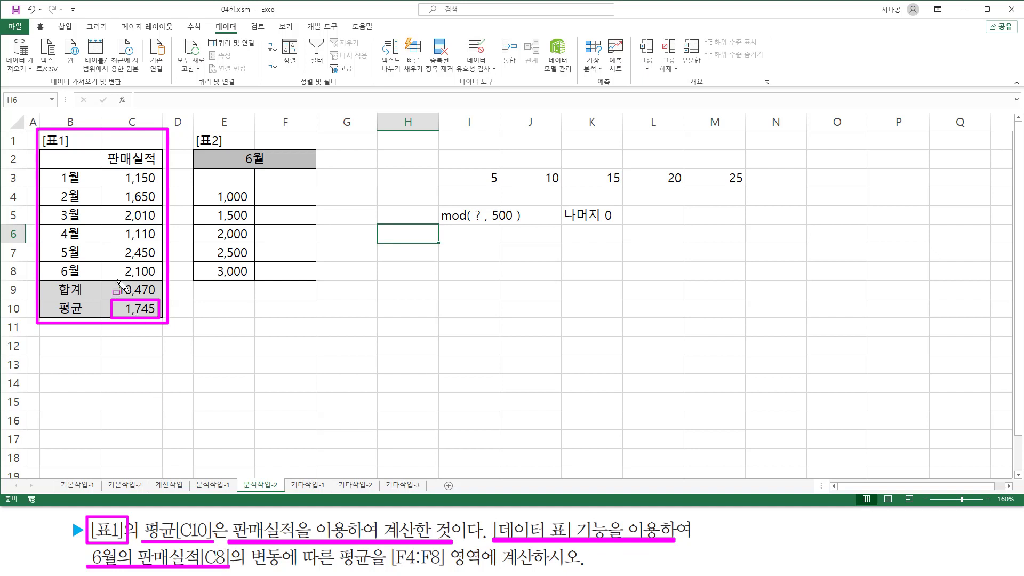
mouse_move(108, 261)
left_mouse_down()
mouse_move(134, 279)
mouse_move(162, 279)
left_mouse_up()
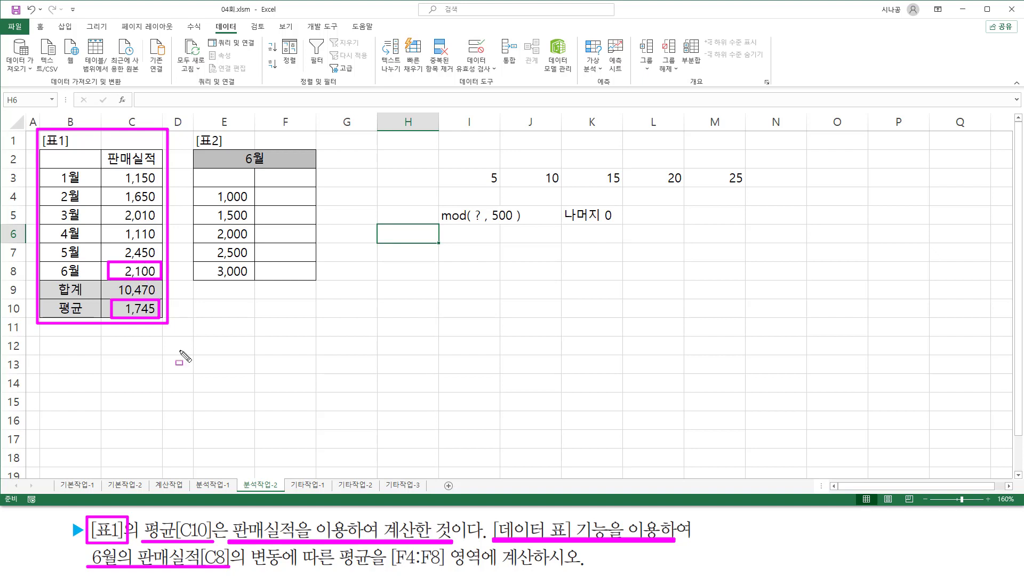
left_click_drag(248, 567, 533, 569)
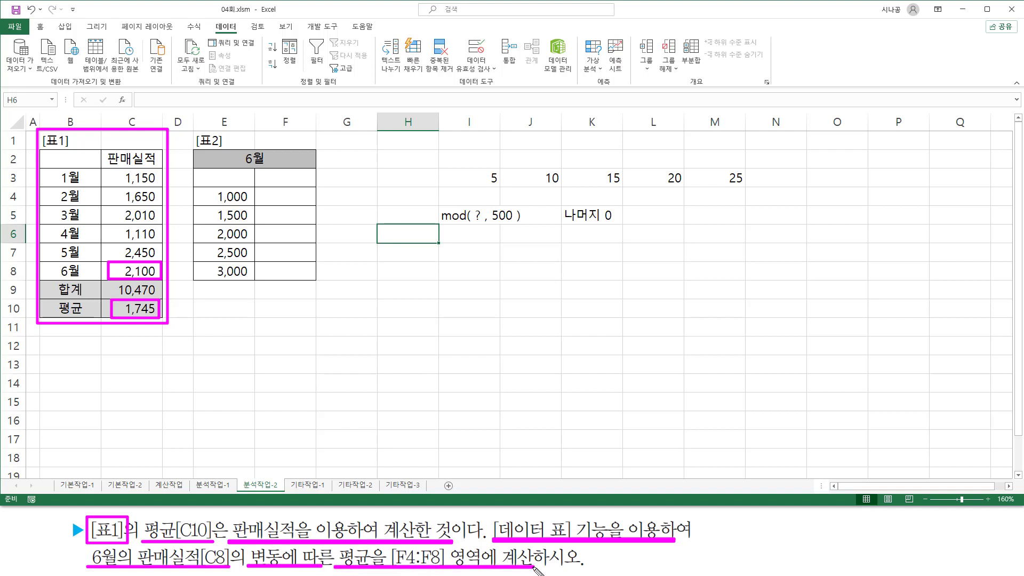
mouse_move(261, 191)
left_mouse_down()
mouse_move(280, 239)
mouse_move(314, 276)
left_mouse_up()
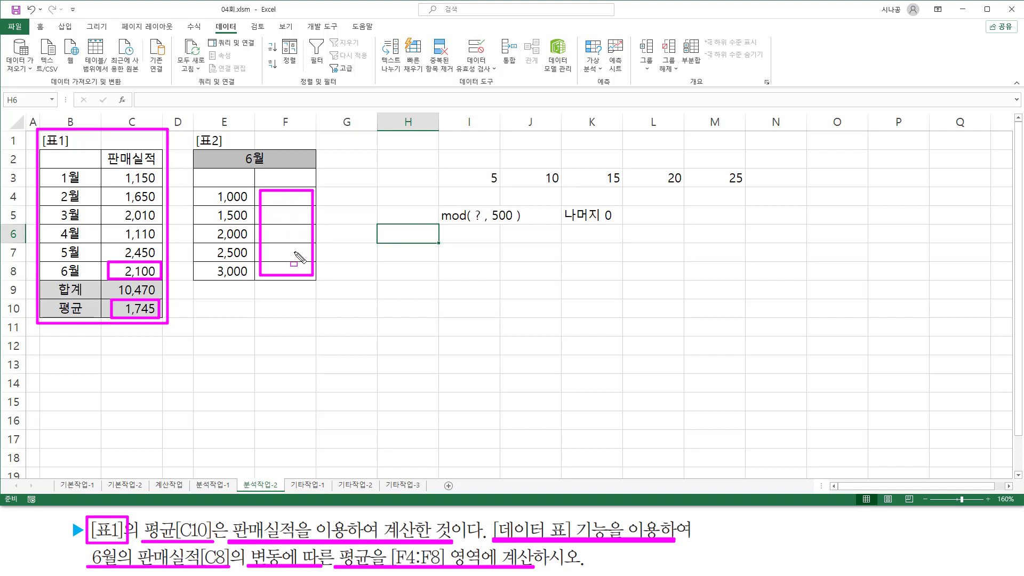
Step: Examine how the June sales in C8 feed the average in C10, and how E4:E8 and F4:F8 form the data table layout
key("e")
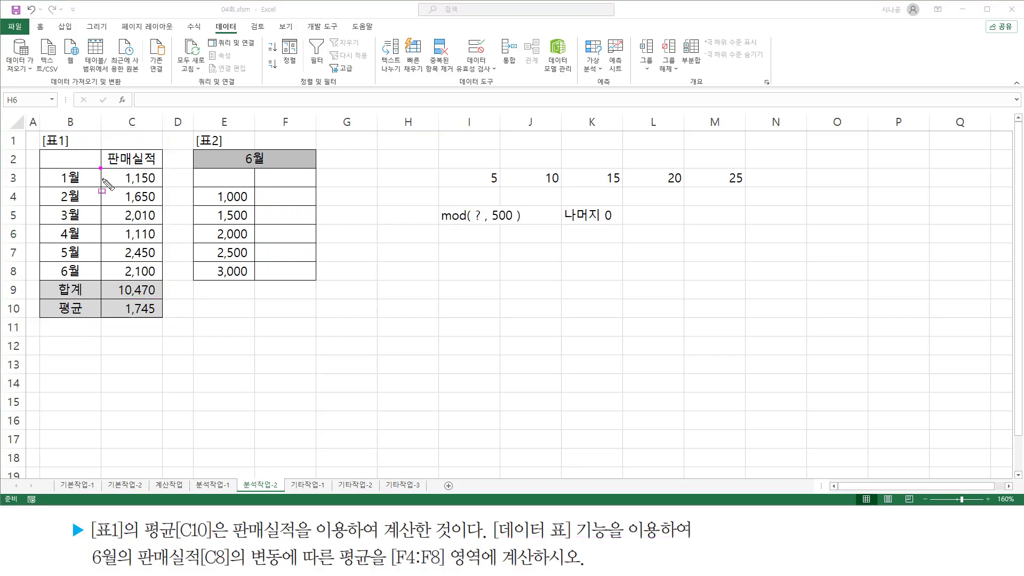
mouse_move(100, 168)
left_mouse_down()
mouse_move(147, 275)
mouse_move(164, 280)
mouse_move(150, 321)
mouse_move(161, 320)
left_mouse_up()
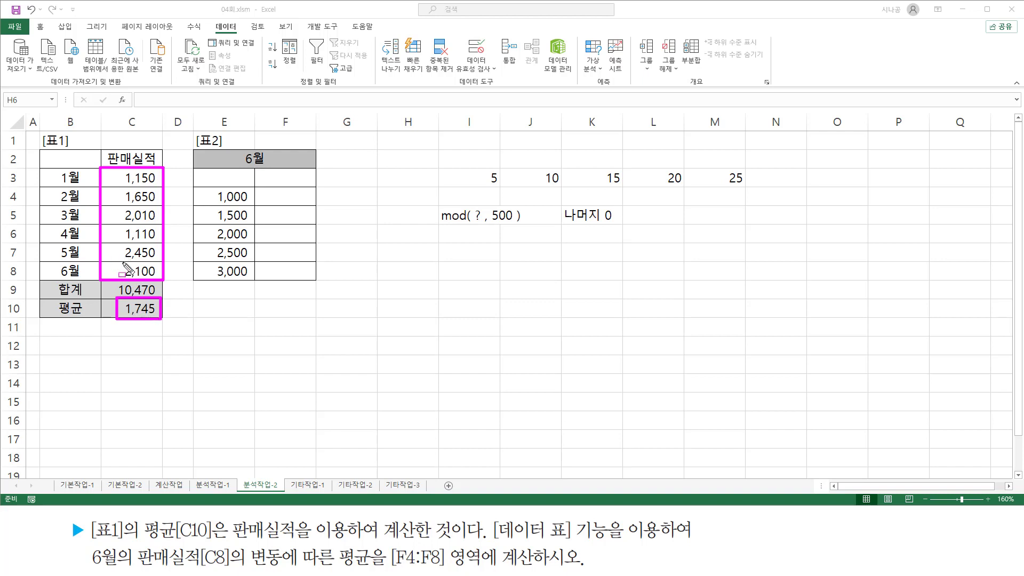
mouse_move(119, 260)
left_mouse_down()
mouse_move(127, 273)
mouse_move(159, 279)
left_mouse_up()
mouse_move(193, 227)
left_mouse_down()
mouse_move(242, 204)
mouse_move(254, 276)
left_mouse_up()
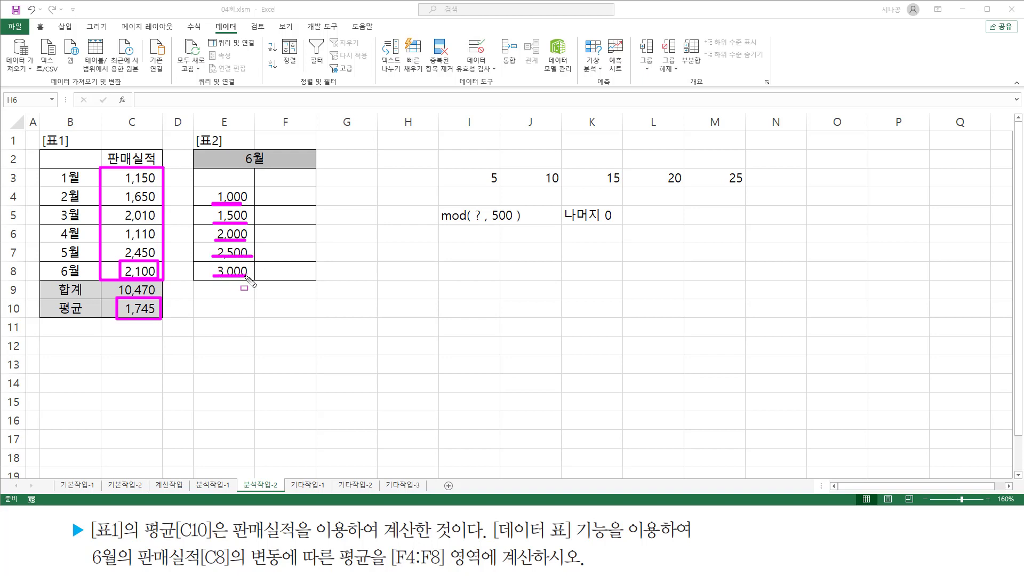
left_click_drag(129, 303, 159, 320)
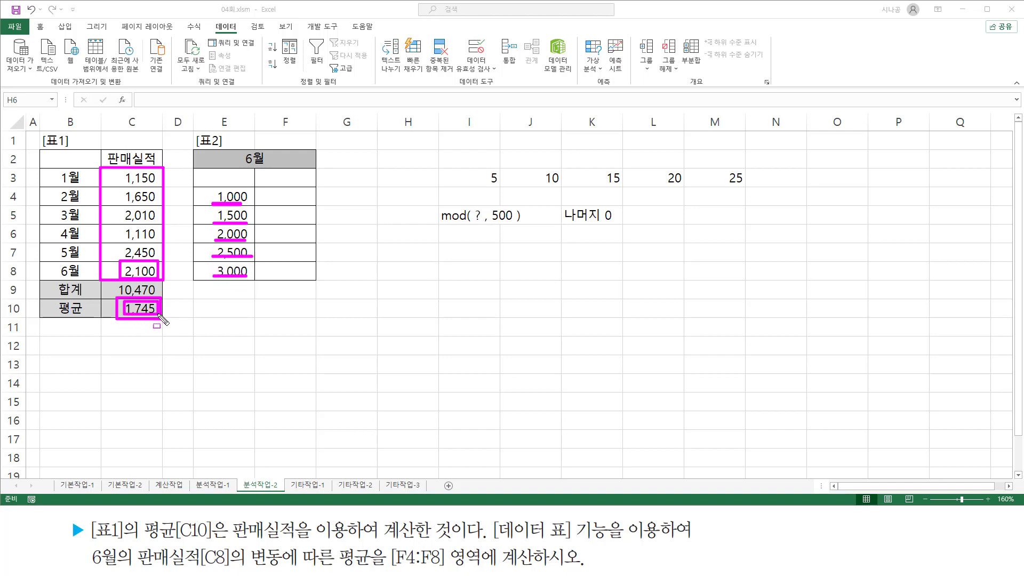
mouse_move(259, 190)
left_mouse_down()
mouse_move(274, 263)
mouse_move(312, 278)
left_mouse_up()
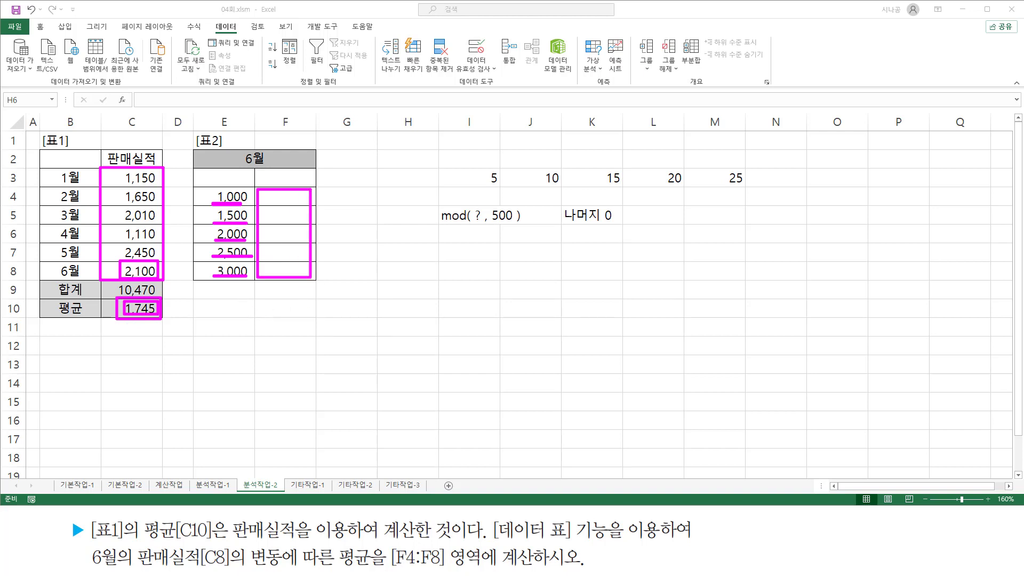
key("Escape")
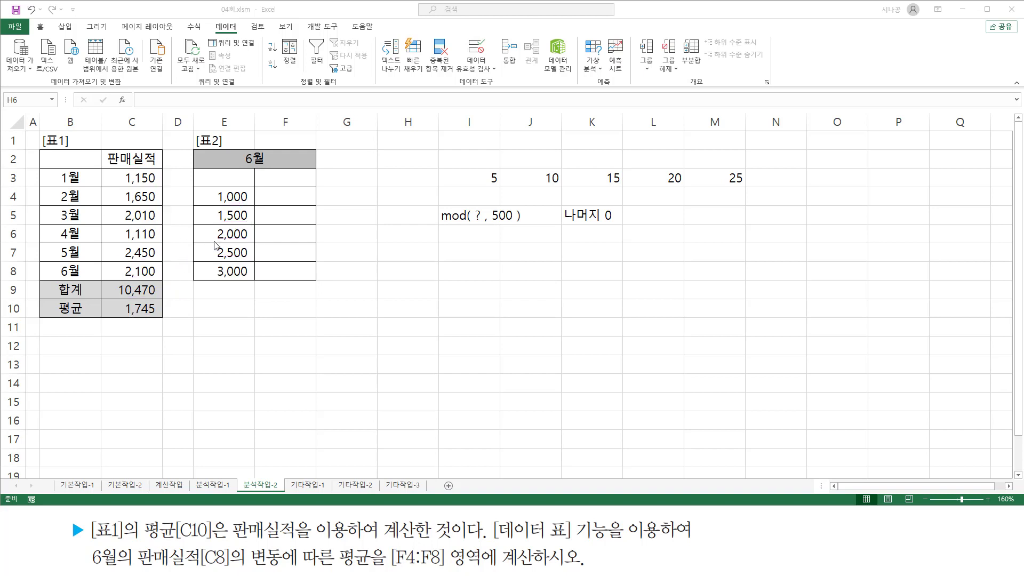
key("ctrl+shift+d")
mouse_move(192, 168)
left_mouse_down()
mouse_move(291, 273)
mouse_move(320, 285)
left_mouse_up()
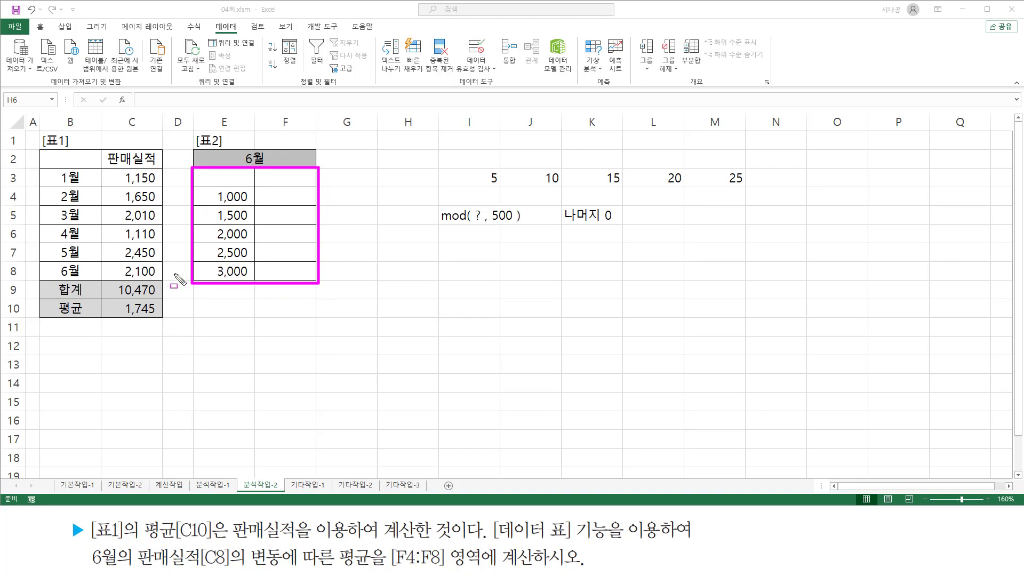
key("Escape")
Step: Copy the formula =AVERAGE(C3:C8) from the average cell C10 into cell F3 of 표2
left_click(132, 310)
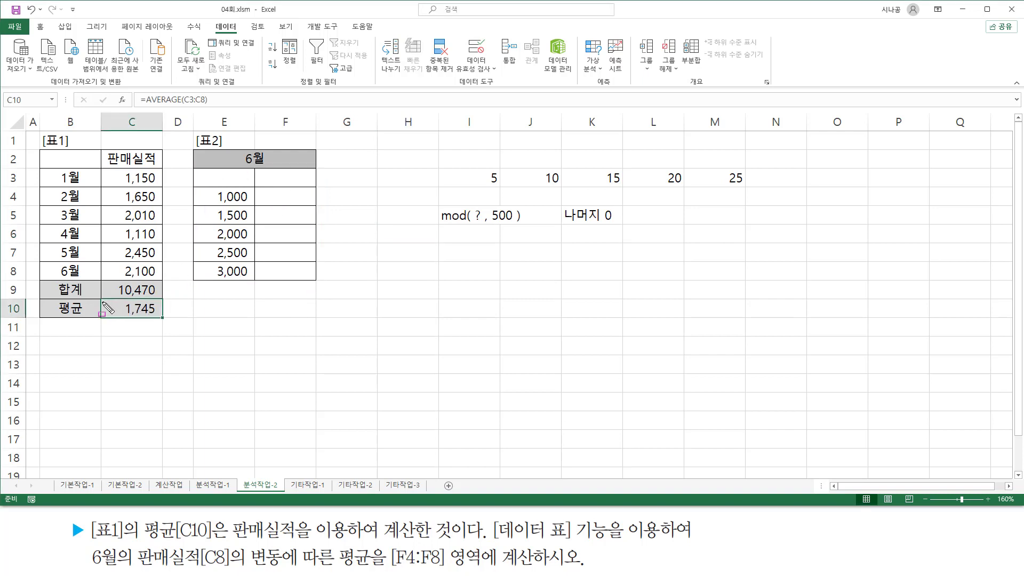
mouse_move(103, 302)
left_mouse_down()
mouse_move(110, 320)
mouse_move(163, 319)
left_mouse_up()
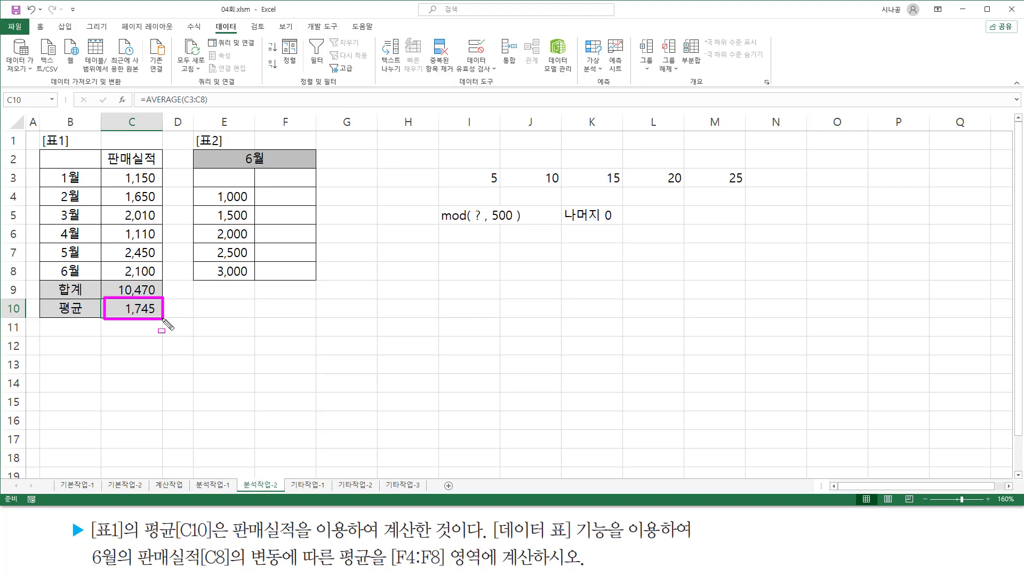
left_click_drag(137, 107, 216, 107)
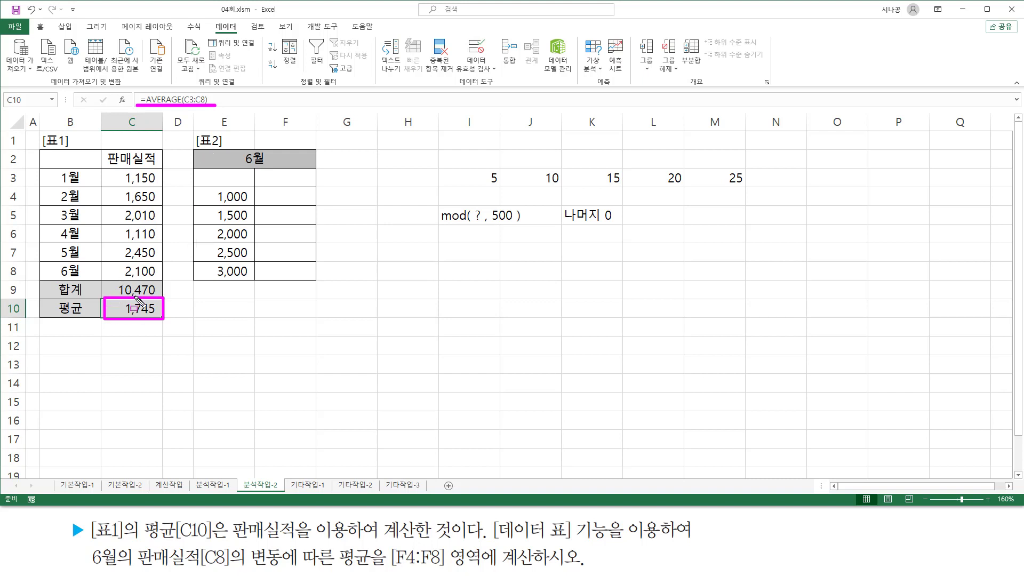
key("Escape")
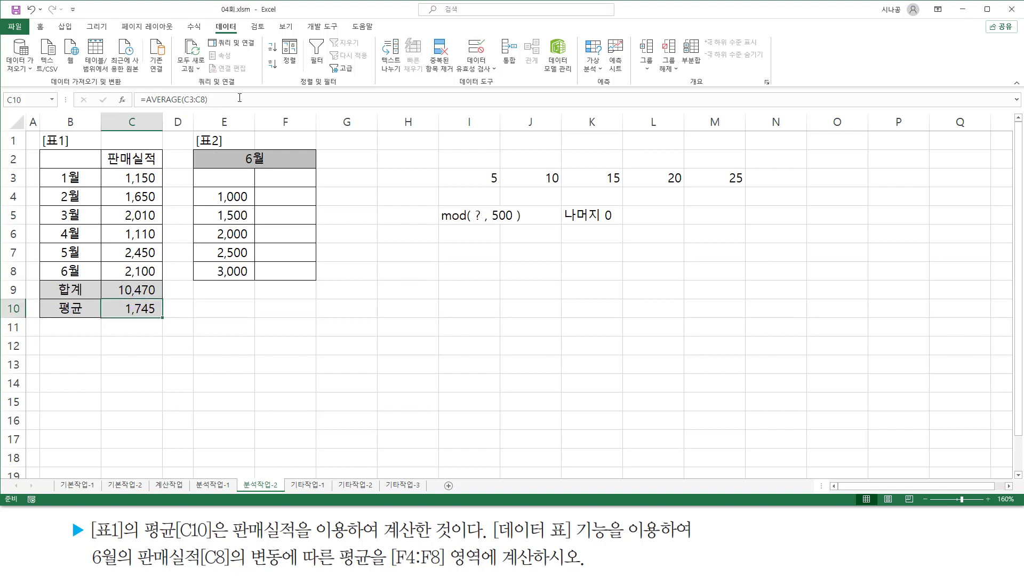
left_click(241, 97)
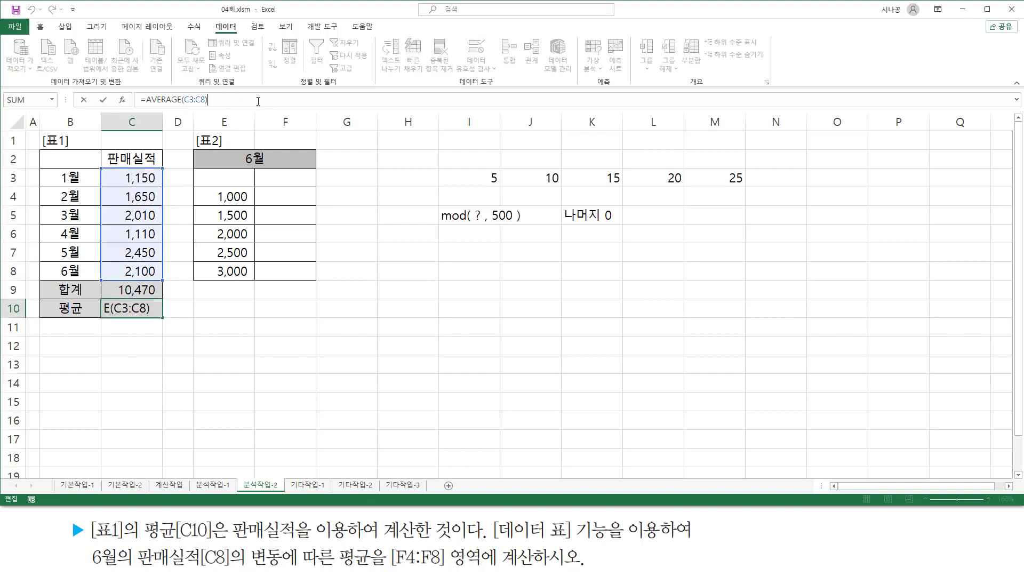
left_click_drag(258, 101, 85, 99)
key("ctrl+c")
key("Escape")
left_click(271, 178)
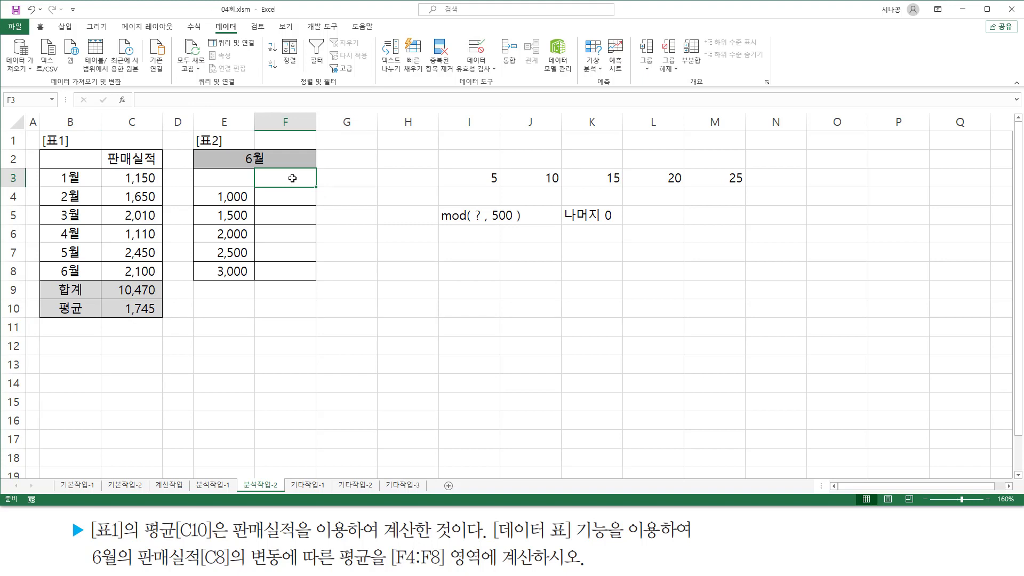
key("ctrl+v")
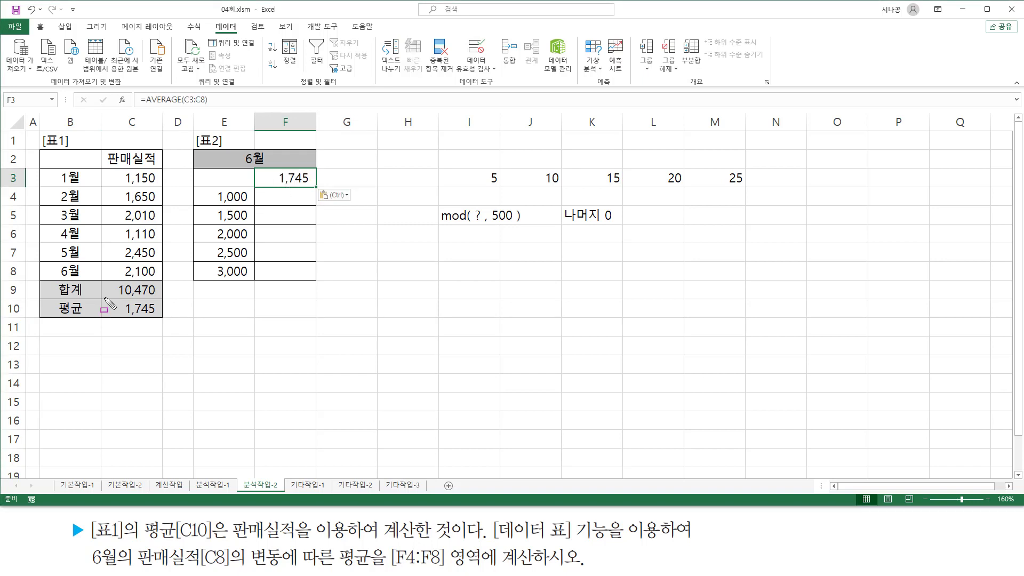
Step: Check the value and formula in F3 against the average in C10
left_click_drag(130, 313, 162, 320)
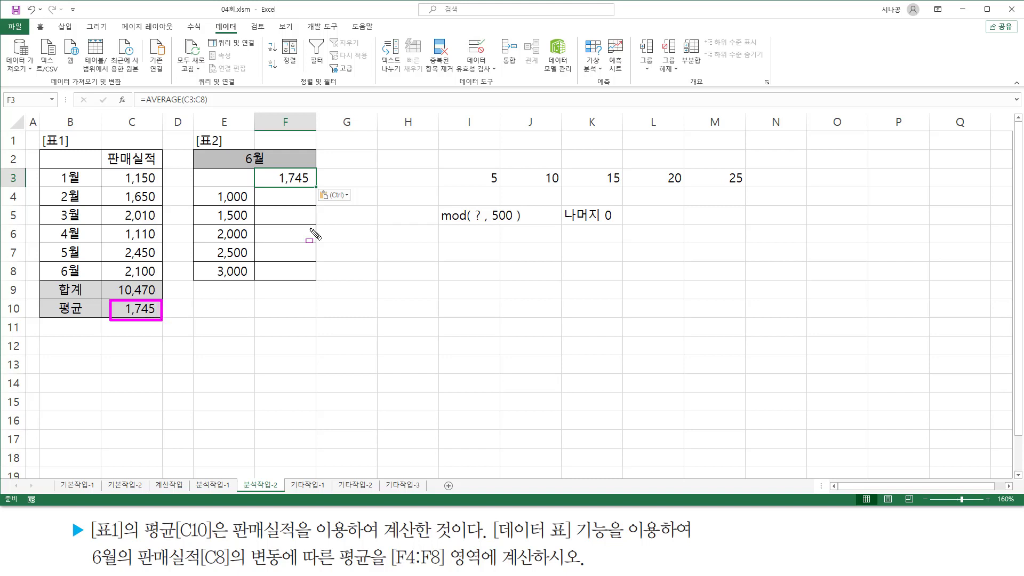
left_click_drag(267, 185, 318, 172)
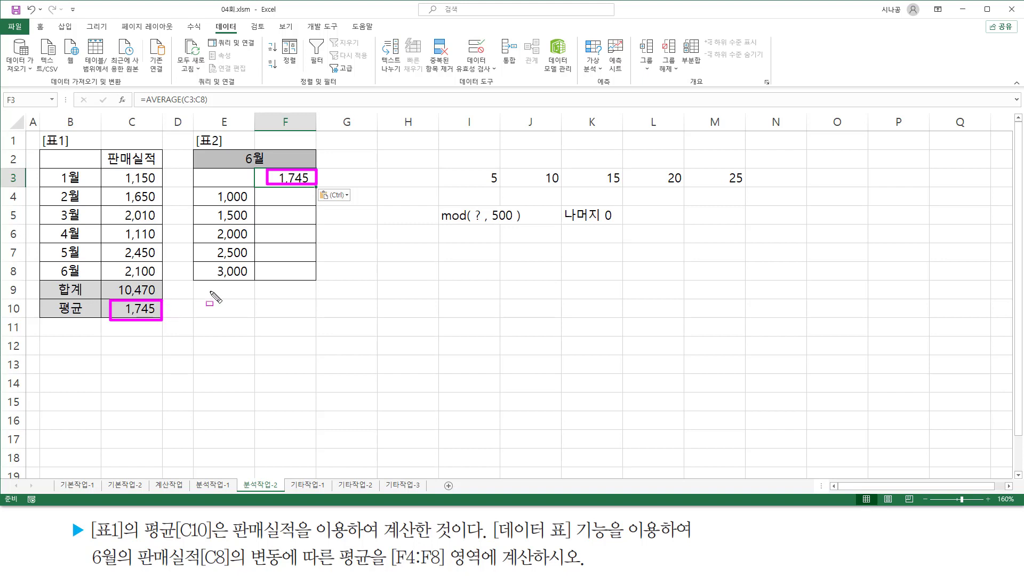
key("Escape")
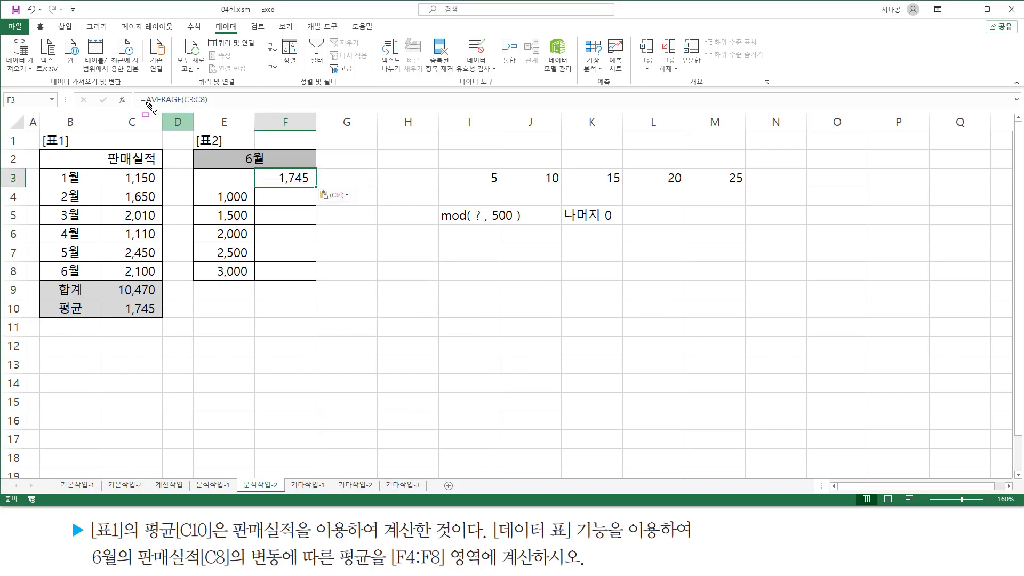
left_click_drag(140, 105, 210, 106)
left_click_drag(262, 168, 311, 185)
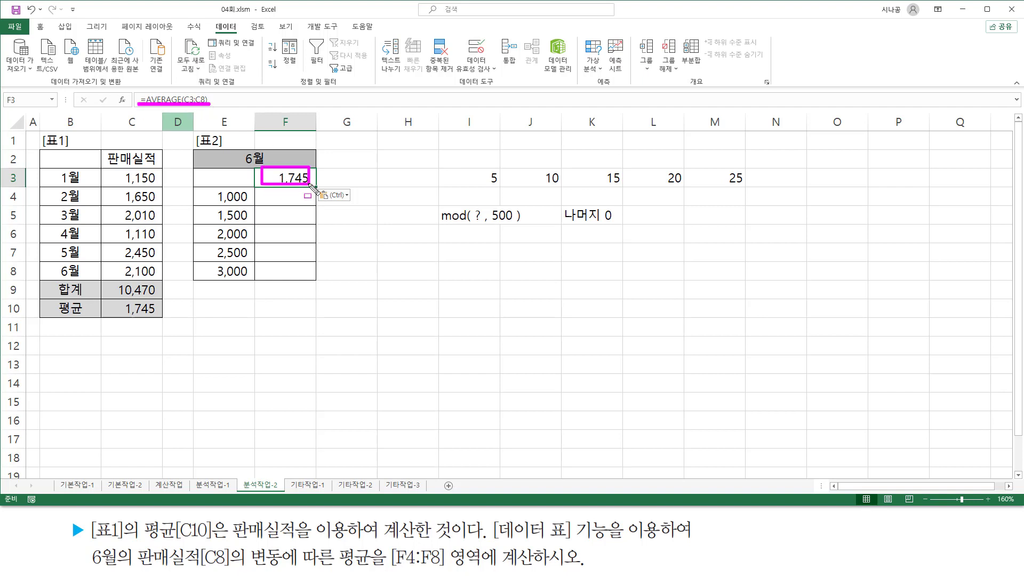
key("Escape")
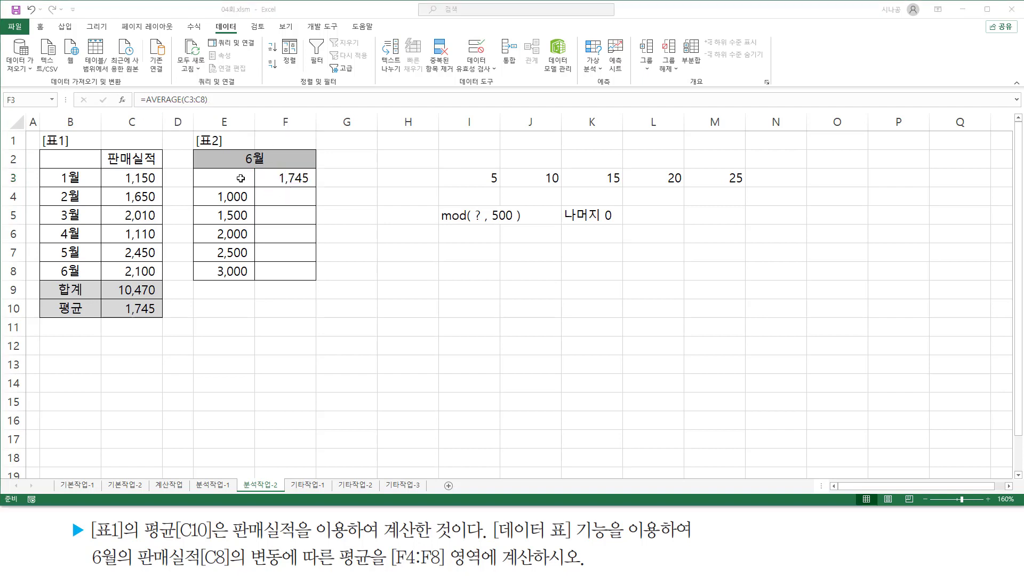
Step: Open the data table settings for E3:F8 and compare the row and column input cells with the values listed in E4:E8
left_click_drag(224, 178, 307, 273)
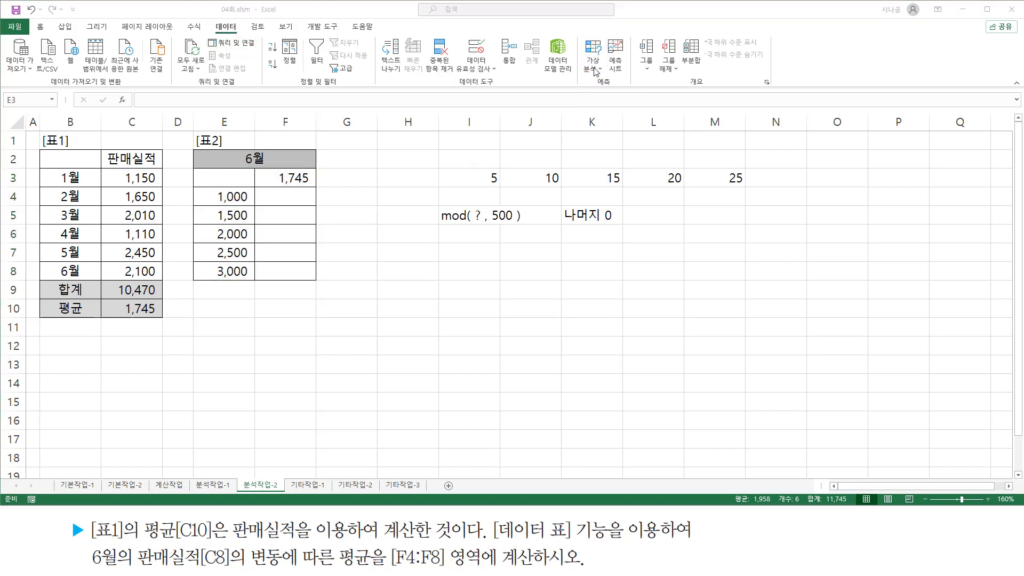
left_click(596, 71)
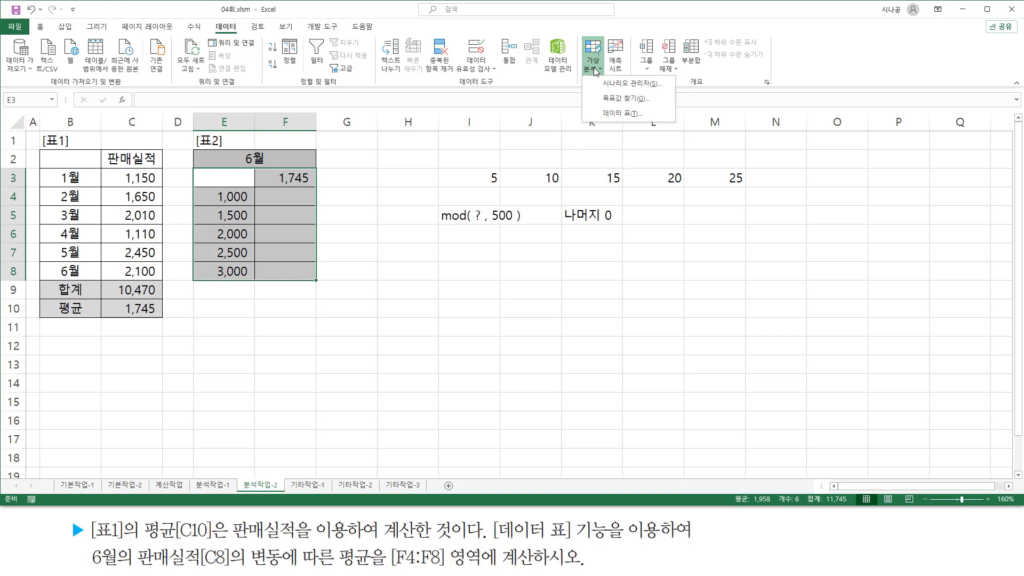
left_click(620, 114)
mouse_move(455, 208)
left_mouse_down()
mouse_move(393, 244)
mouse_move(346, 333)
mouse_move(456, 334)
left_mouse_up()
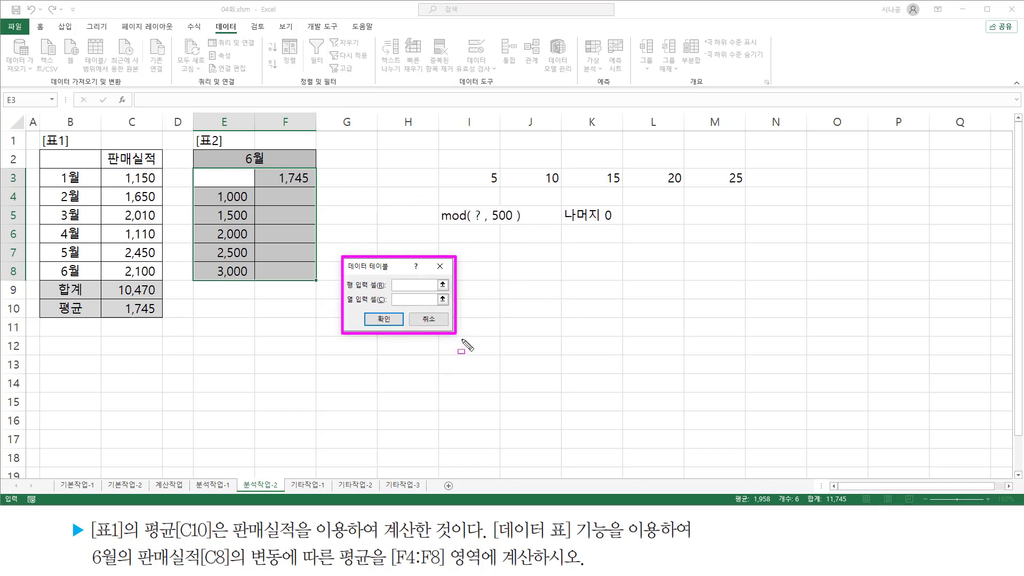
mouse_move(344, 293)
left_mouse_down()
mouse_move(387, 292)
mouse_move(386, 306)
left_mouse_up()
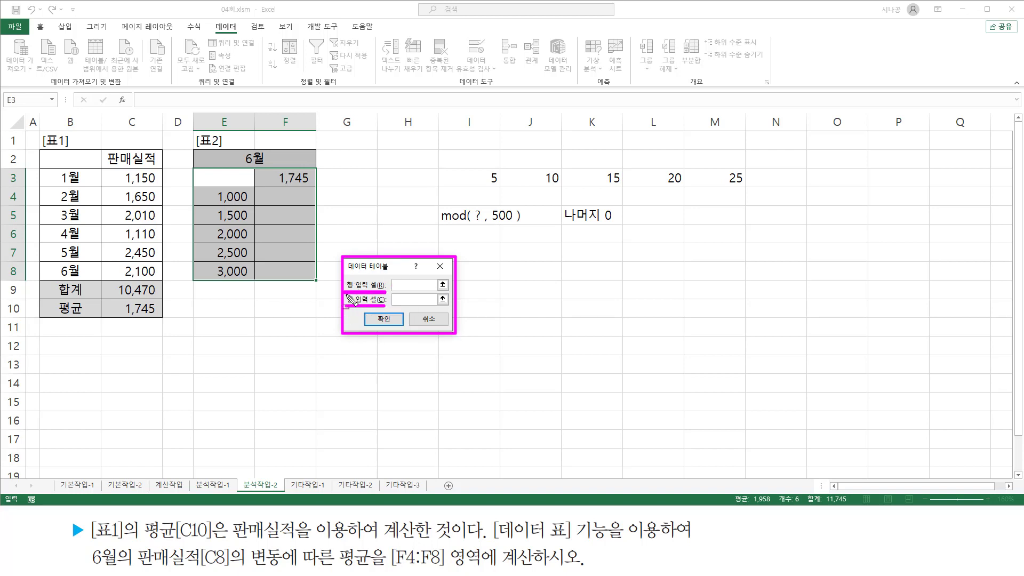
mouse_move(261, 189)
left_mouse_down()
mouse_move(270, 271)
mouse_move(310, 278)
left_mouse_up()
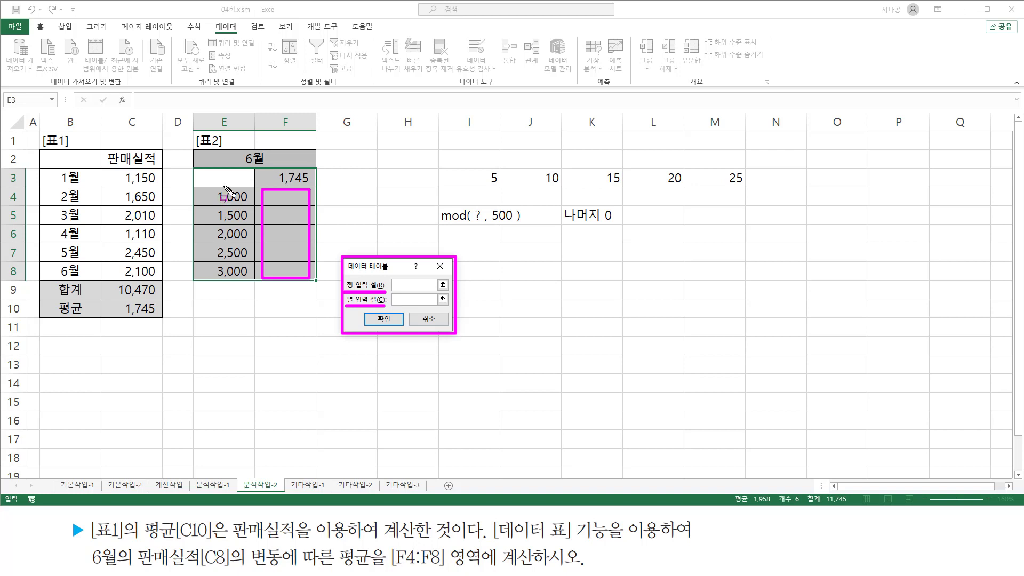
left_click_drag(215, 182, 215, 278)
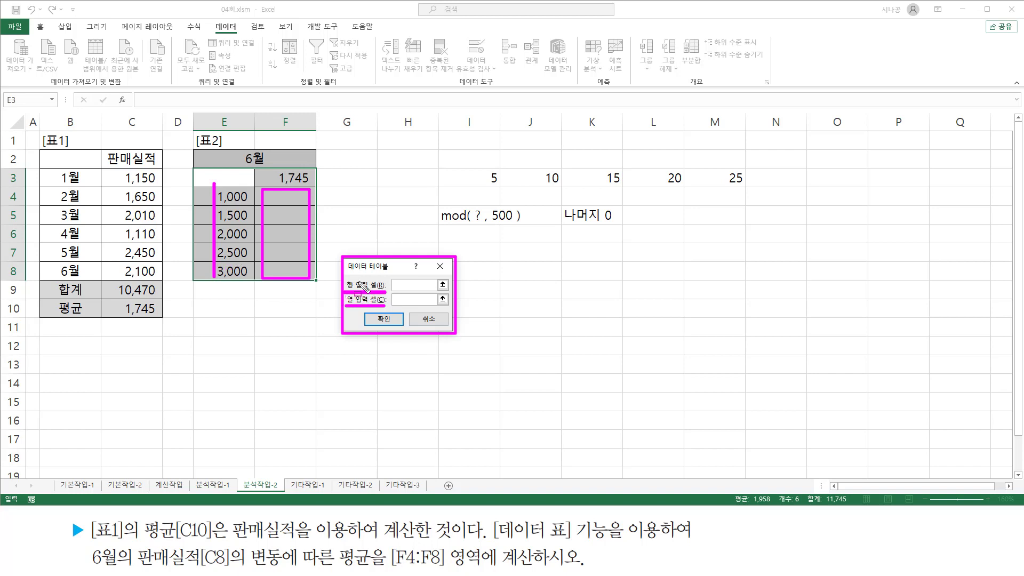
left_click_drag(345, 285, 448, 284)
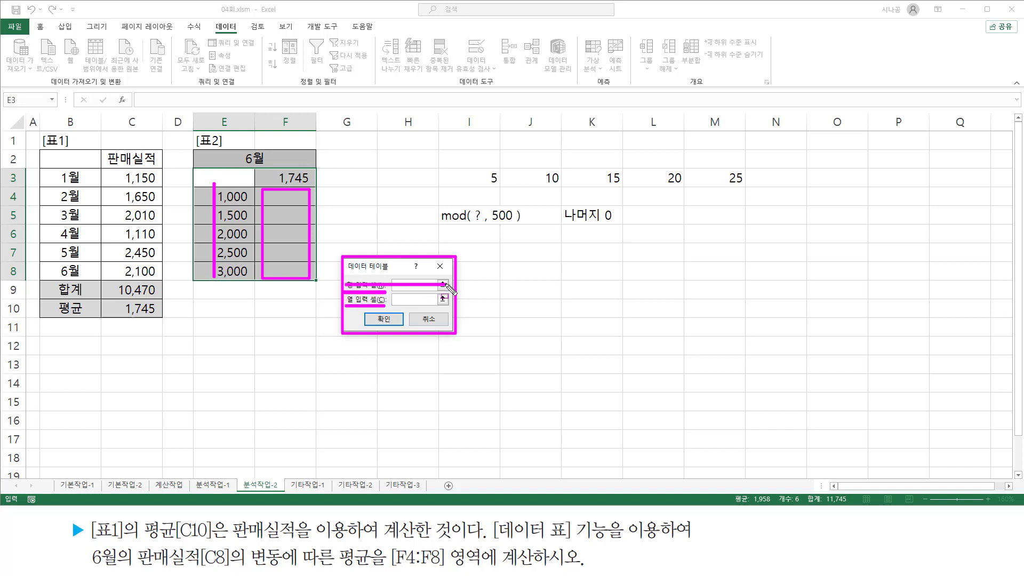
key("Escape")
Step: Set the June sales cell $C$8 as the column input cell of the data table, leaving the row input cell empty
left_click(406, 300)
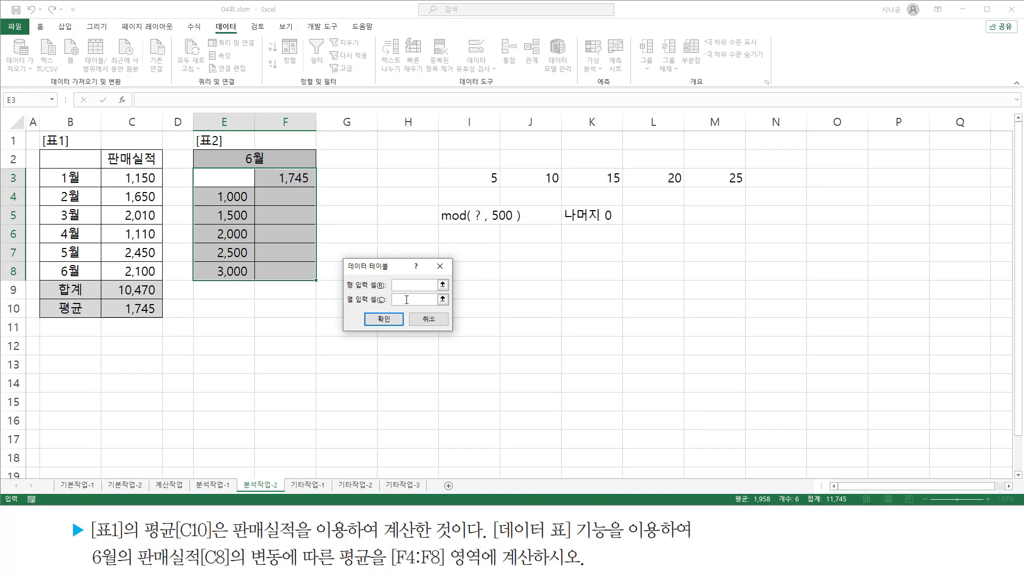
left_click_drag(266, 166, 316, 189)
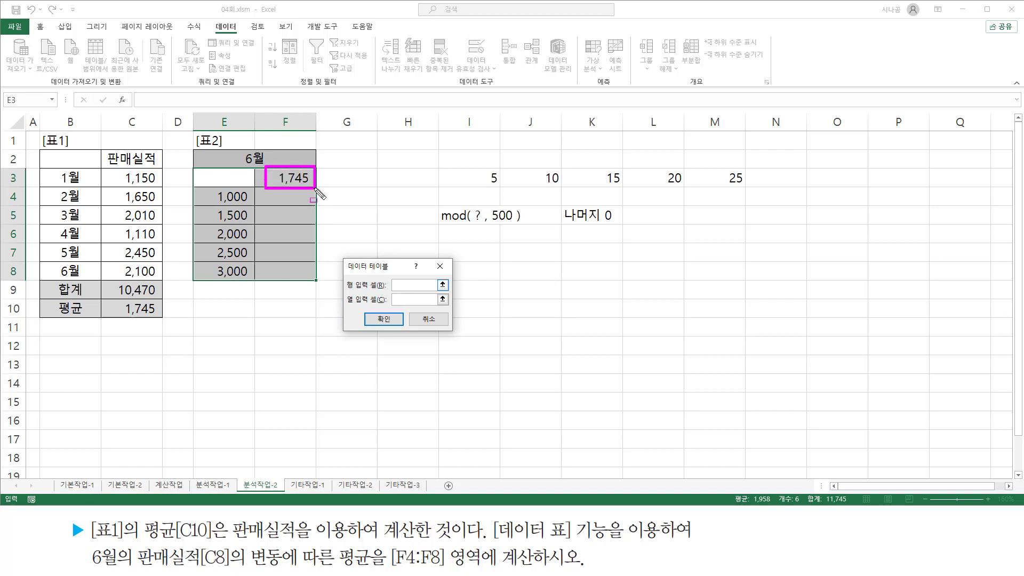
key("Escape")
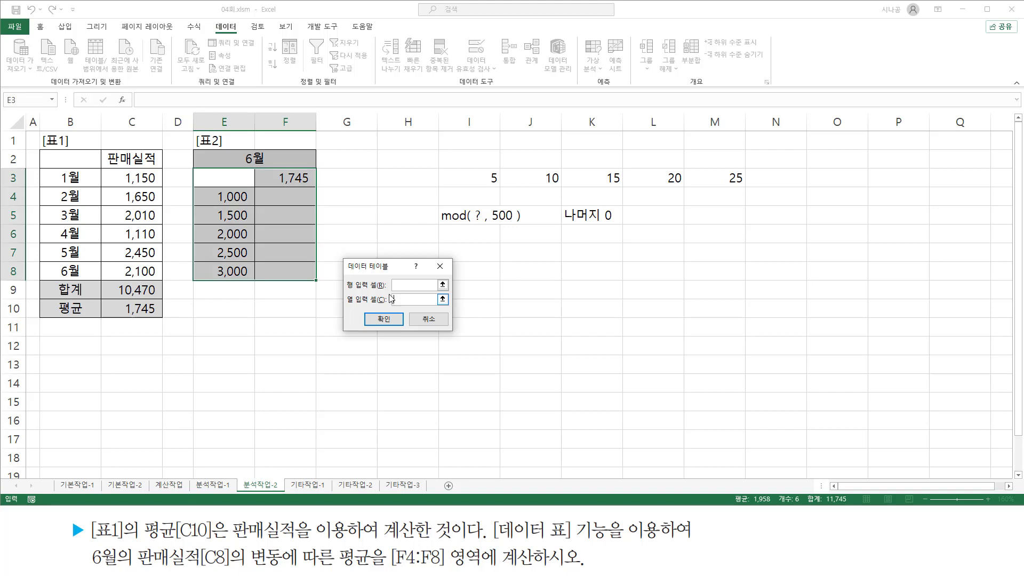
left_click(141, 272)
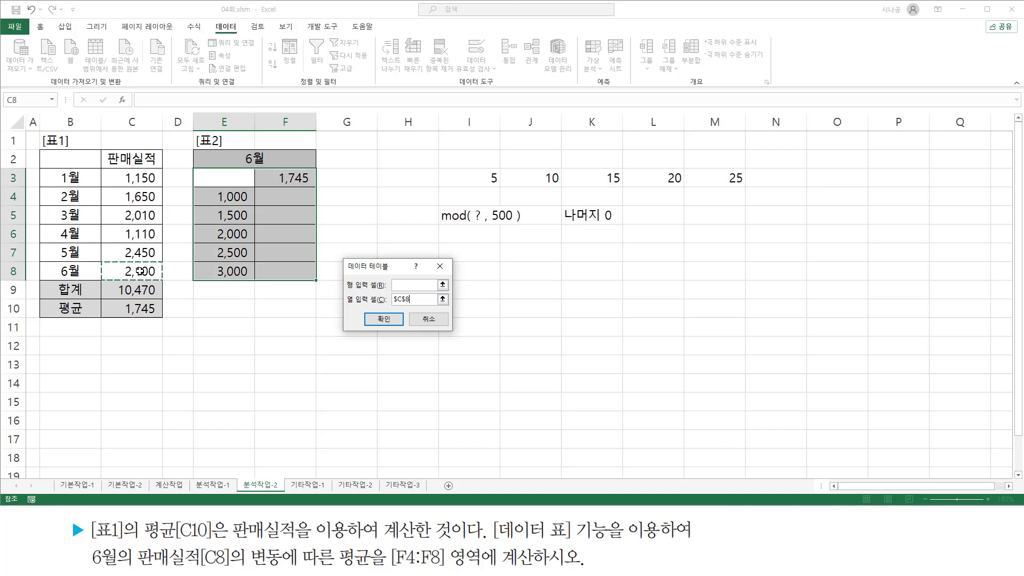
Step: Examine how the values in E4:E8 substitute for the June sales in C8 to produce the averages in F4:F8
left_click_drag(115, 262, 162, 279)
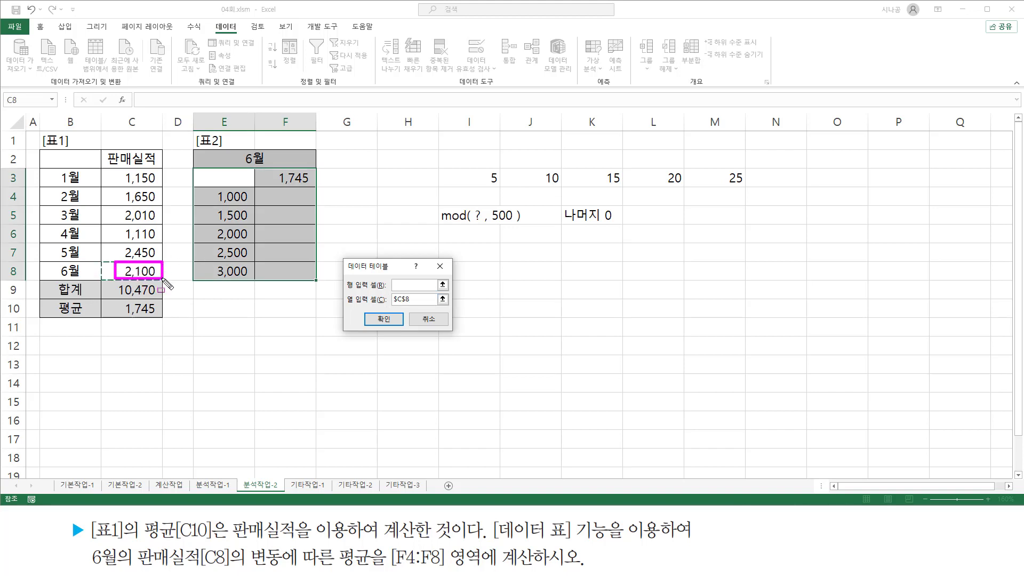
left_click_drag(391, 306, 418, 307)
mouse_move(216, 204)
left_mouse_down()
mouse_move(251, 203)
mouse_move(232, 259)
mouse_move(246, 258)
mouse_move(251, 281)
left_mouse_up()
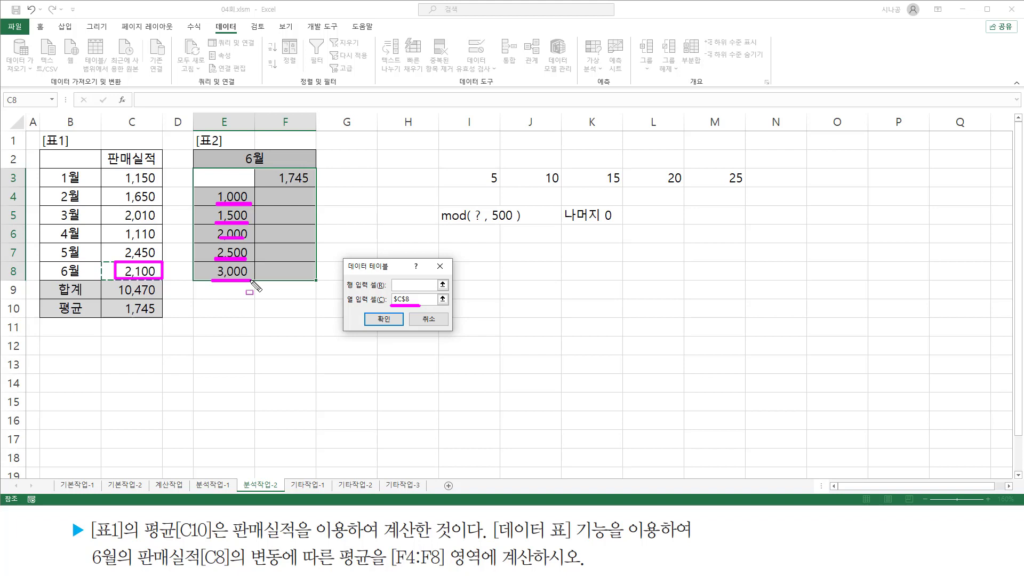
left_click_drag(264, 188, 309, 278)
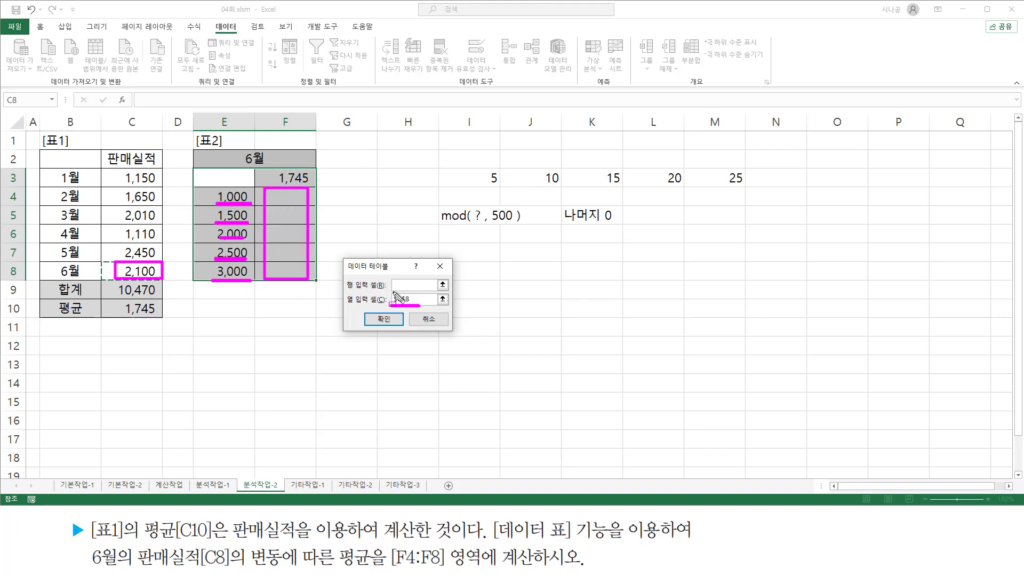
mouse_move(395, 294)
left_mouse_down()
mouse_move(389, 307)
mouse_move(419, 308)
mouse_move(390, 290)
left_mouse_up()
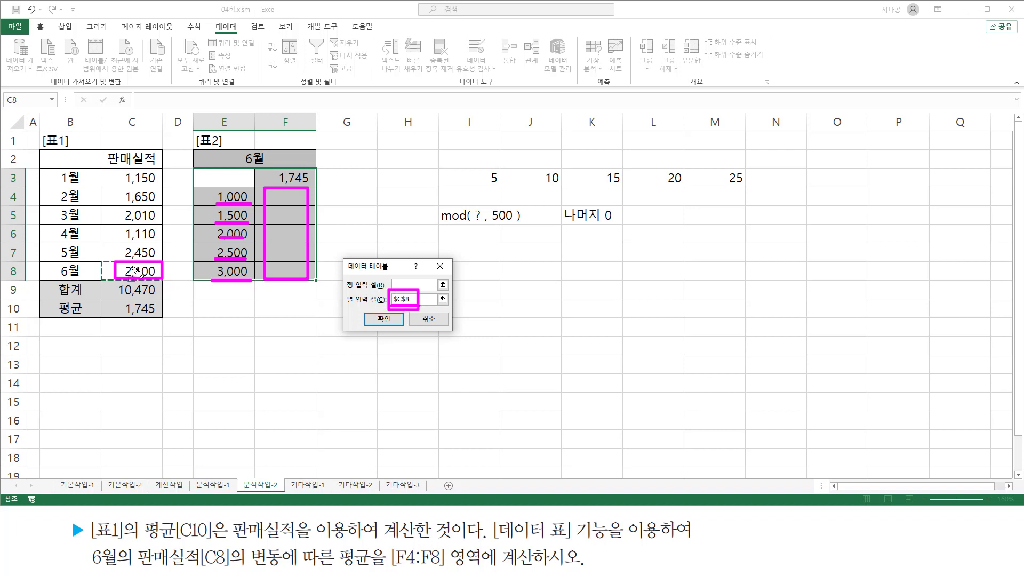
mouse_move(122, 265)
left_mouse_down()
mouse_move(123, 278)
mouse_move(124, 265)
left_mouse_up()
key("Escape")
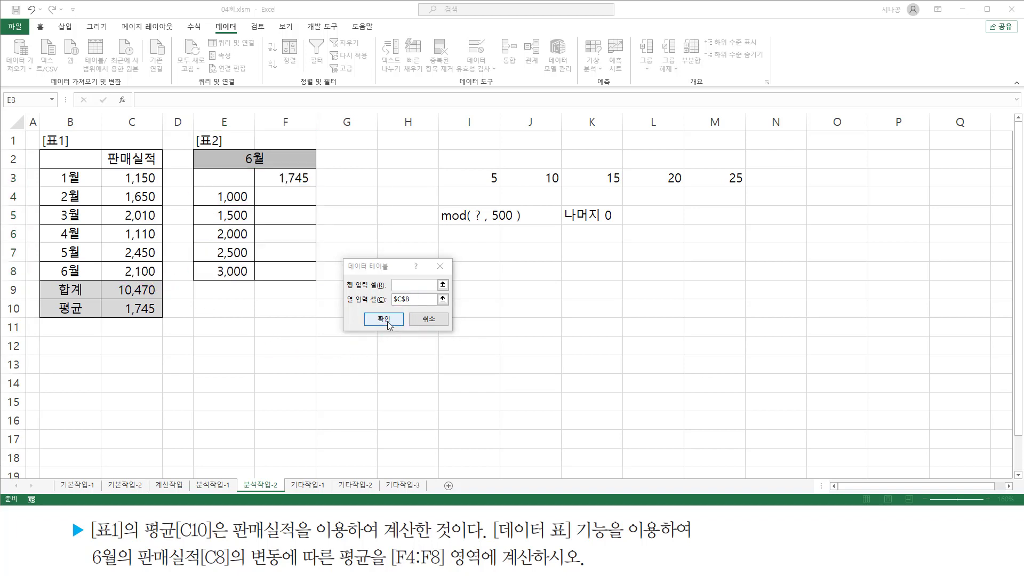
Step: Apply the data table to calculate the averages in F4:F8, check the results and deselect the range
left_click(387, 320)
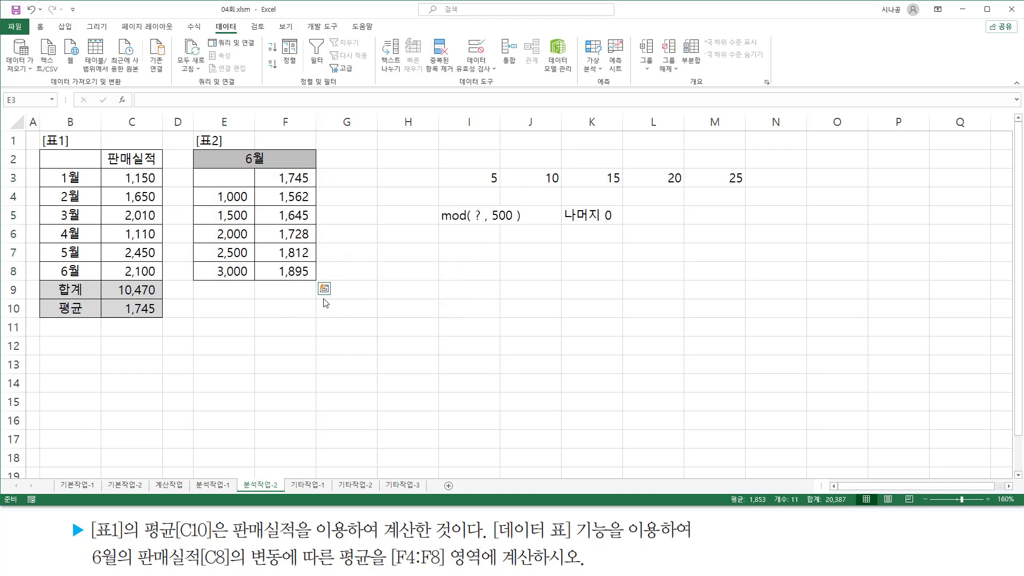
mouse_move(261, 185)
left_mouse_down()
mouse_move(296, 280)
mouse_move(315, 279)
left_mouse_up()
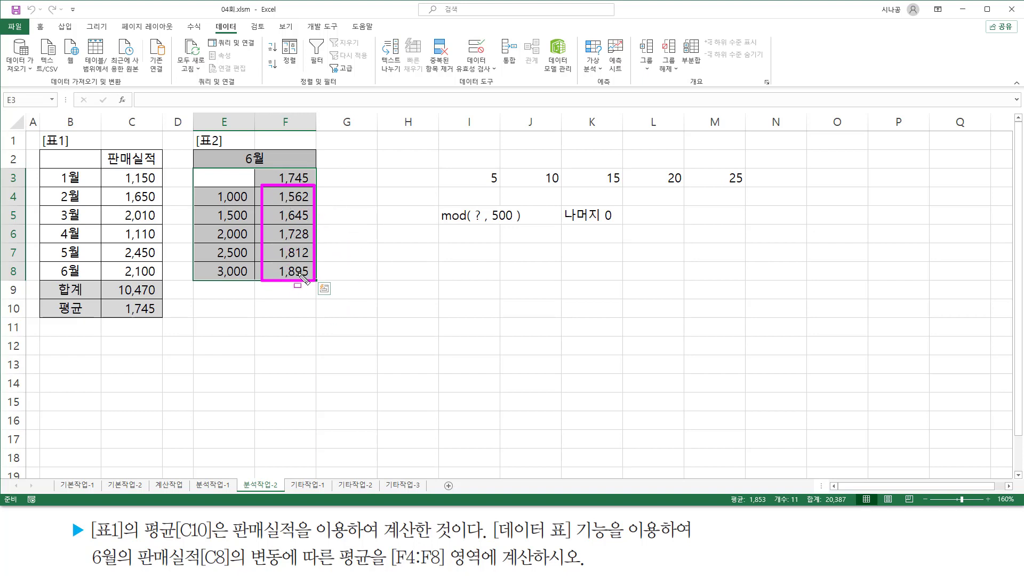
left_click(479, 286)
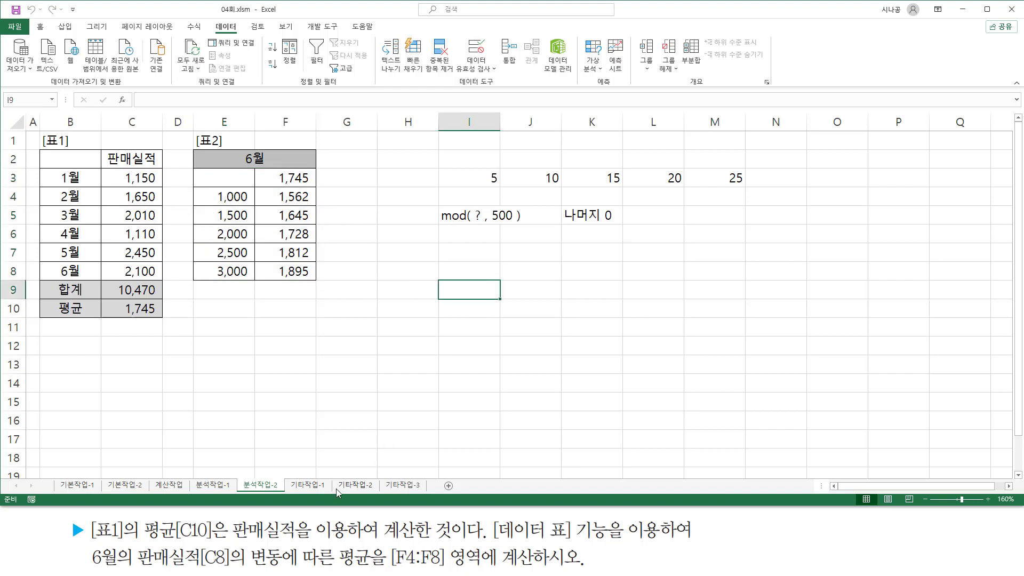